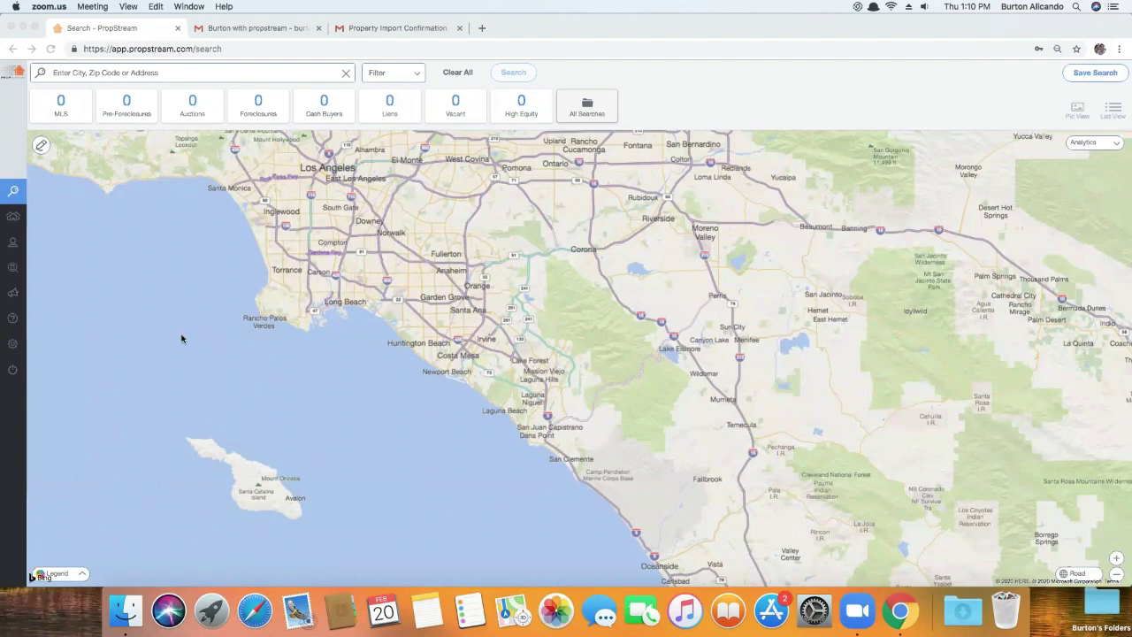
Bring the Chrome window showing the PropStream Southern California search map to the front
left_click(36, 33)
Maximize the browser and go to Settings > Add-on Services > Manage Team
left_click(35, 27)
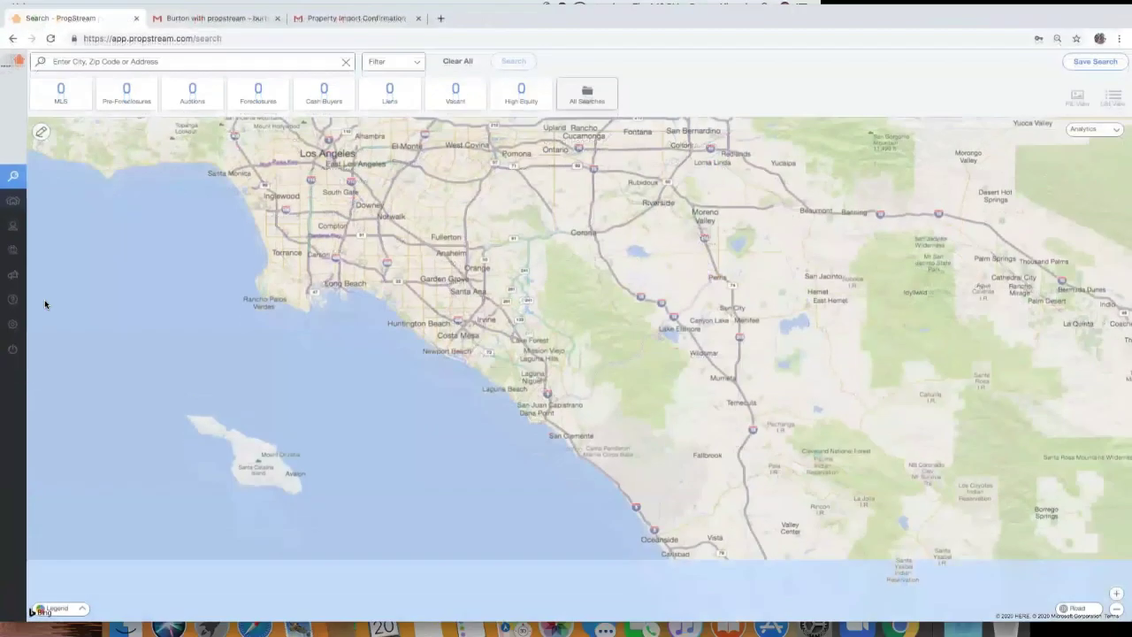
left_click(16, 334)
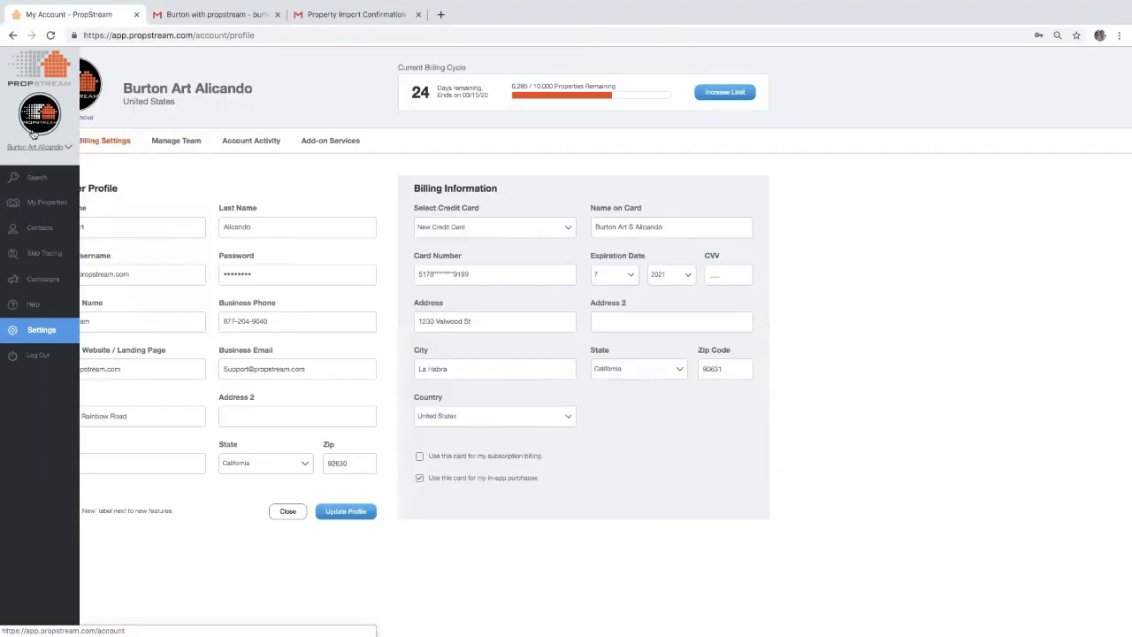
left_click(353, 143)
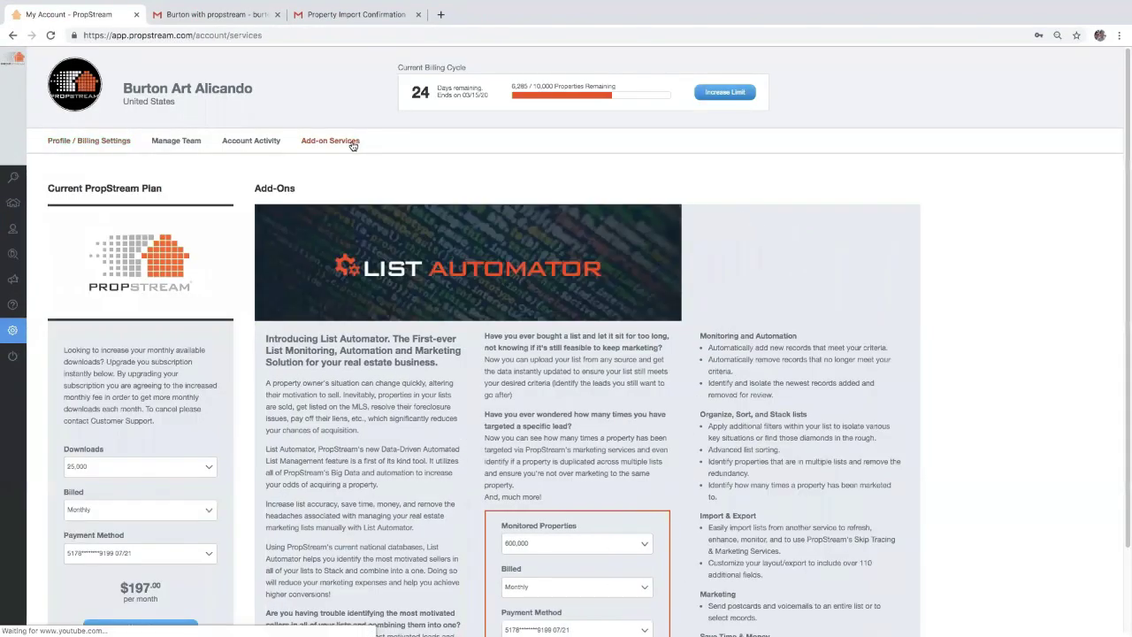
left_click(165, 144)
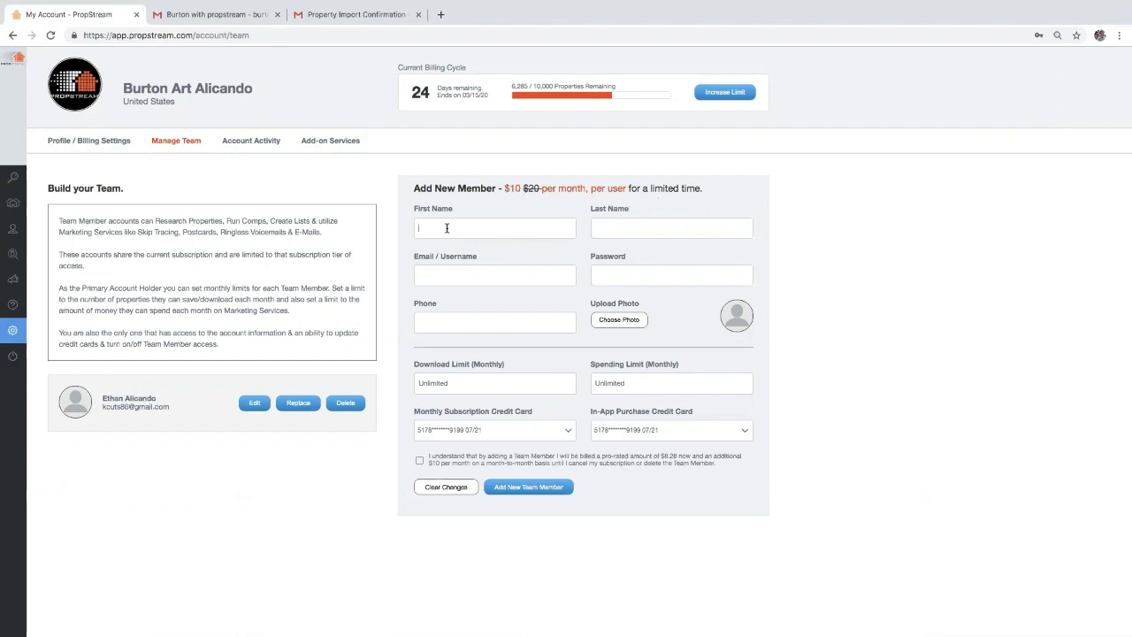
left_click(468, 278)
left_click(609, 273)
left_click(509, 381)
left_click_drag(532, 85, 557, 85)
left_click(461, 382)
Look through the Account Activity purchases table, then go back to Add-on Services
mouse_move(9, 283)
left_click(237, 142)
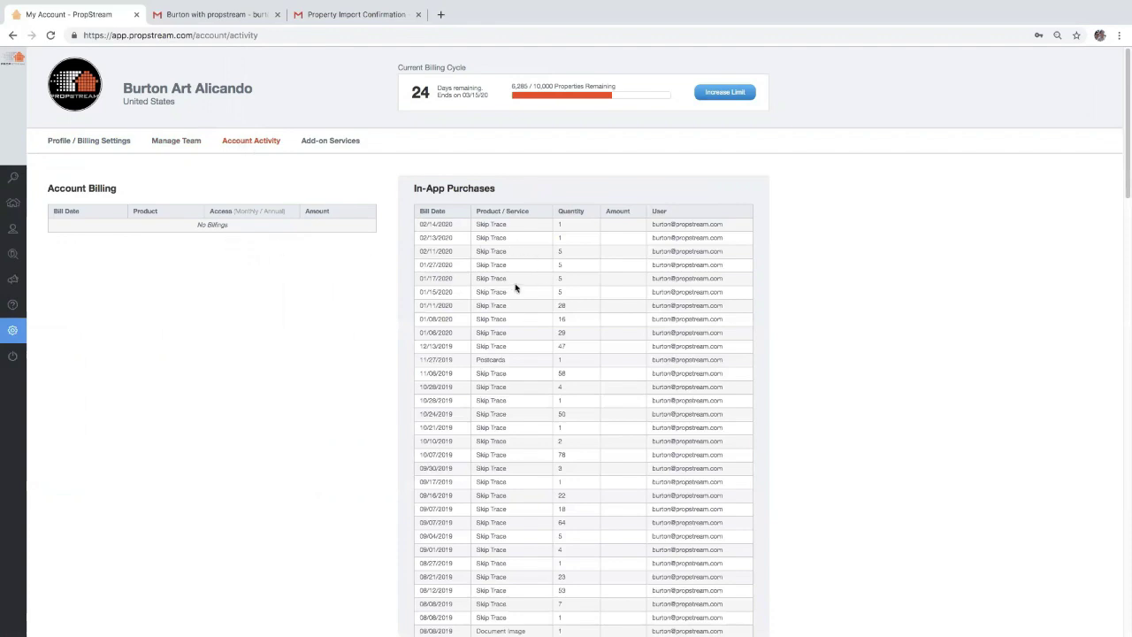
scroll(516, 288, "down", 3)
scroll(516, 288, "down", 15)
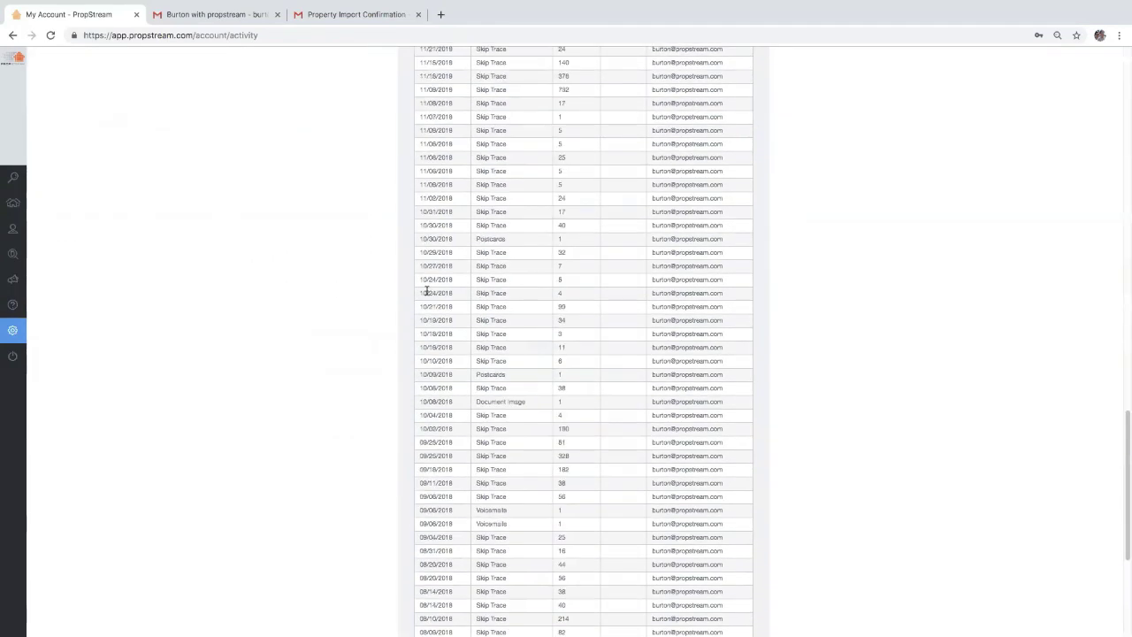
scroll(516, 306, "up", 20)
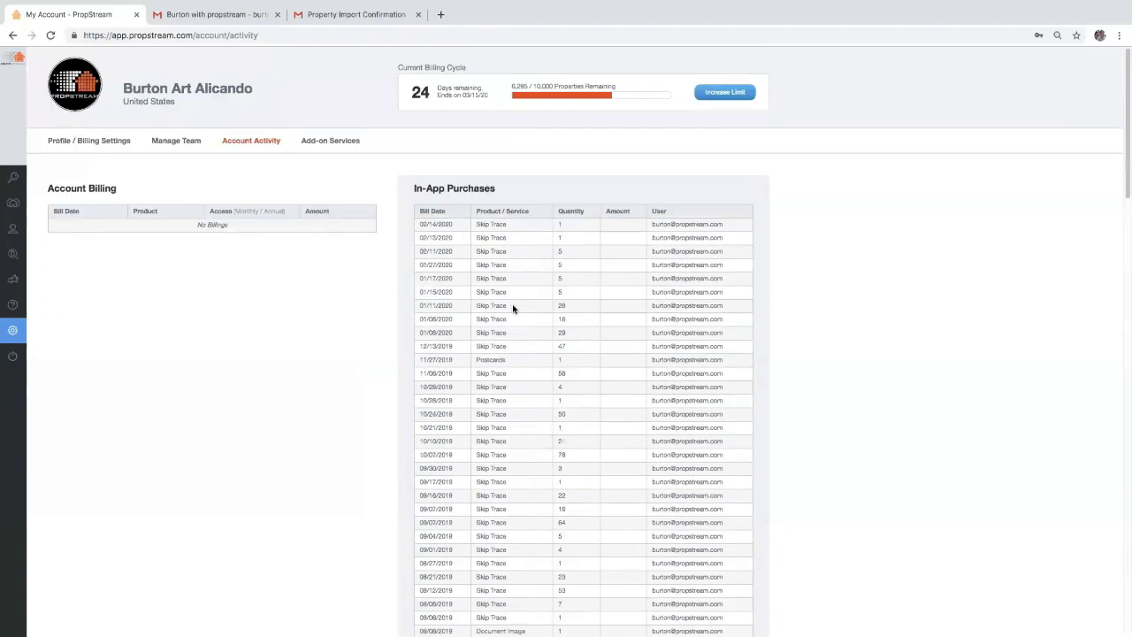
left_click(309, 144)
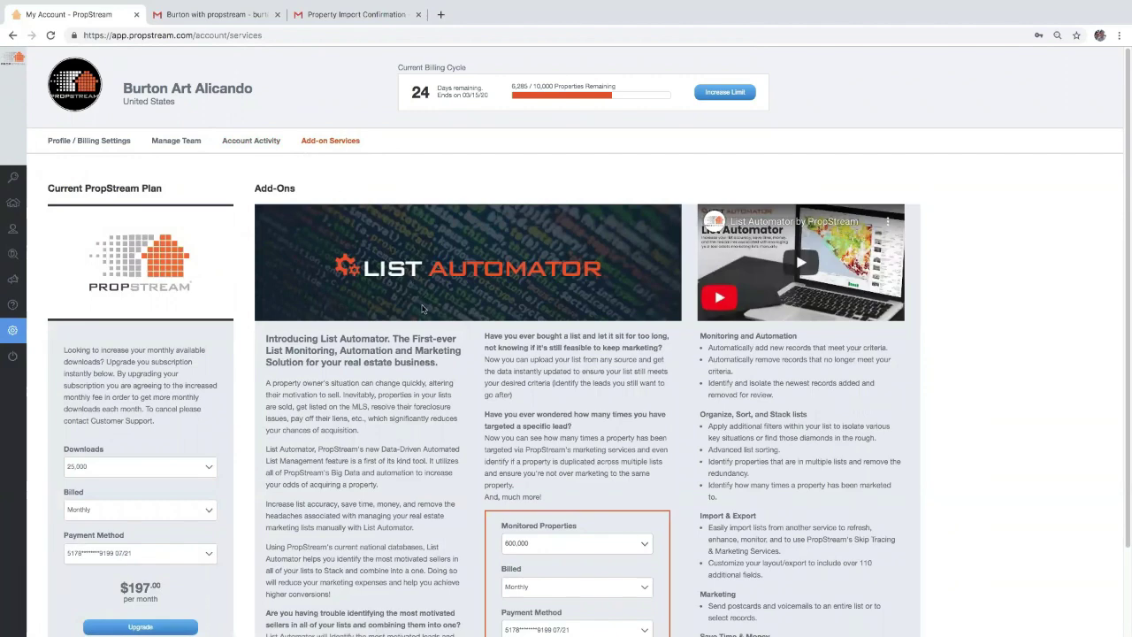
Open My Properties to list All Saved Properties (20024)
scroll(424, 314, "down", 2)
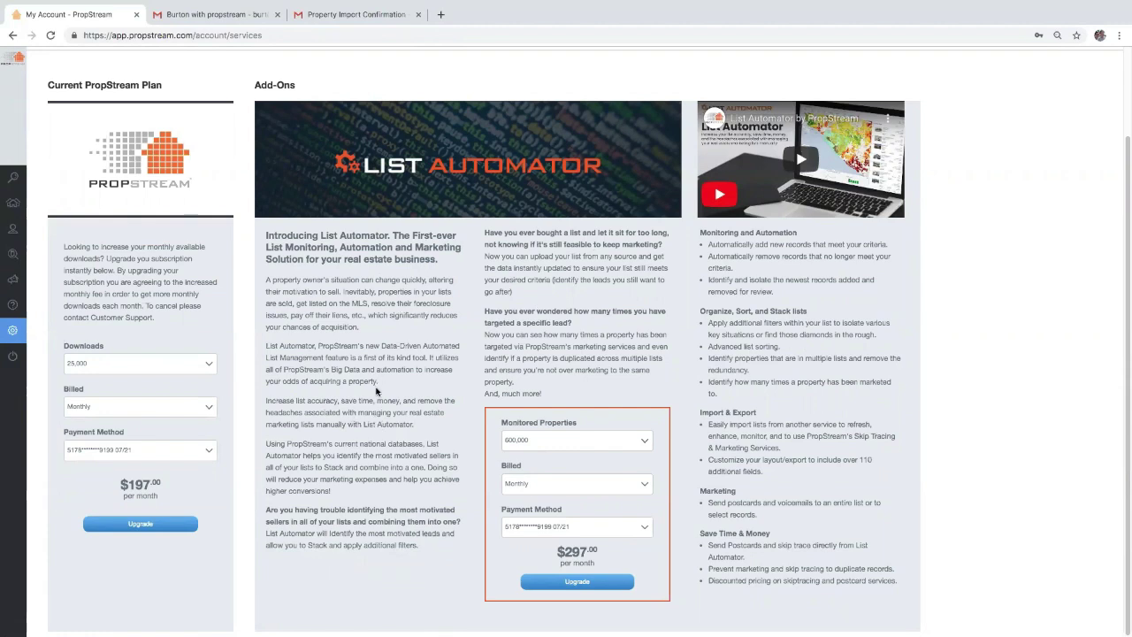
left_click(24, 208)
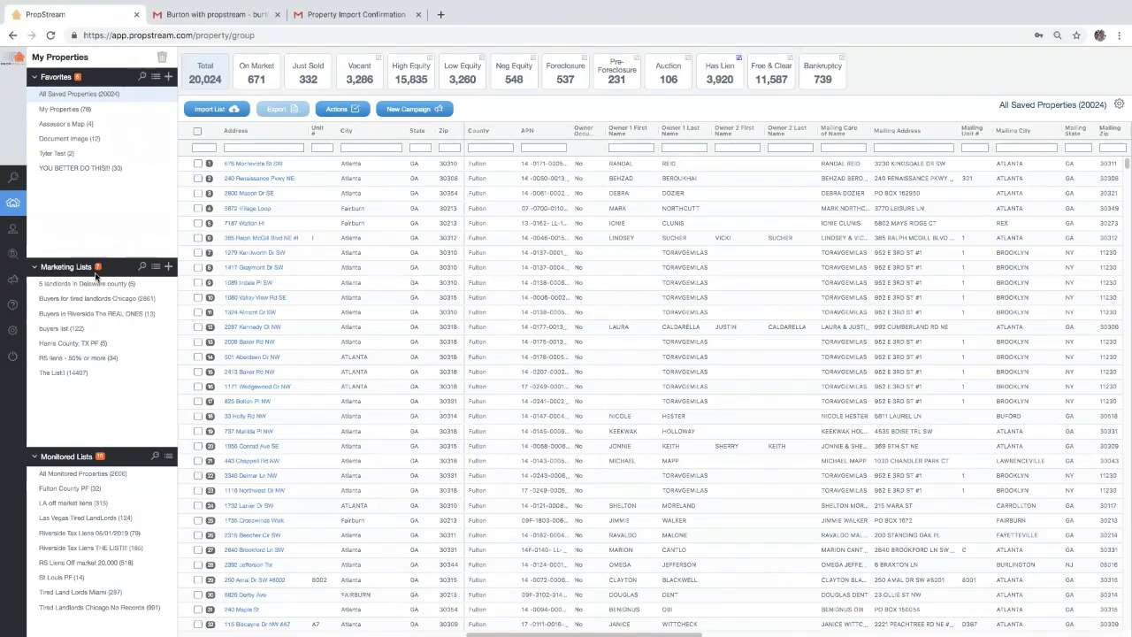
Open the 34-property RS liens - 50% or more list and view its saved filters
left_click(97, 303)
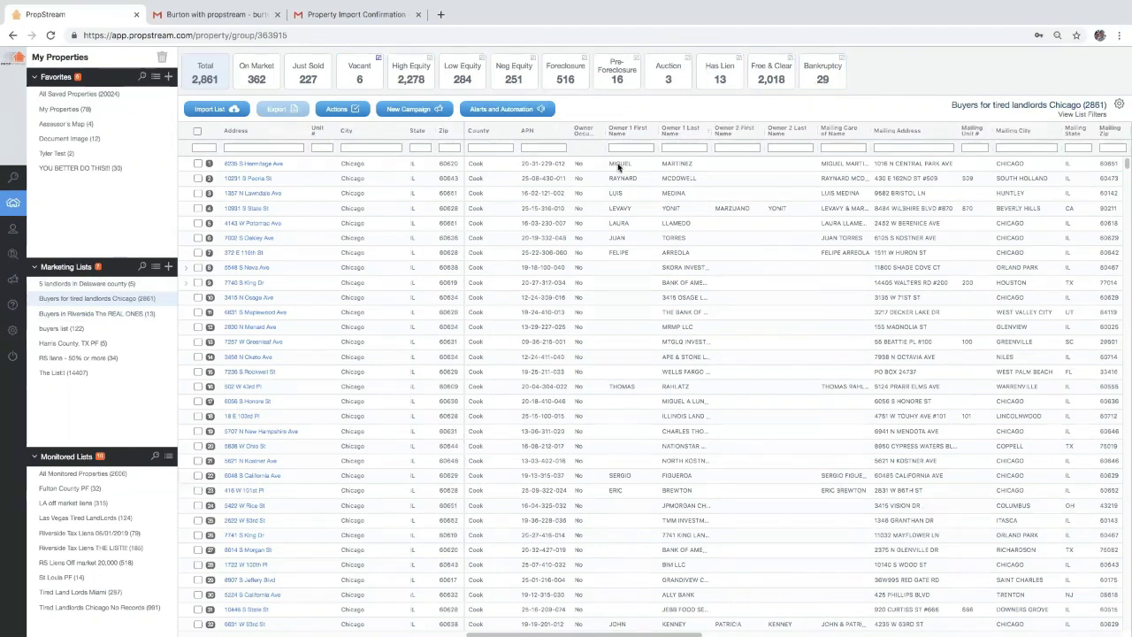
left_click(124, 377)
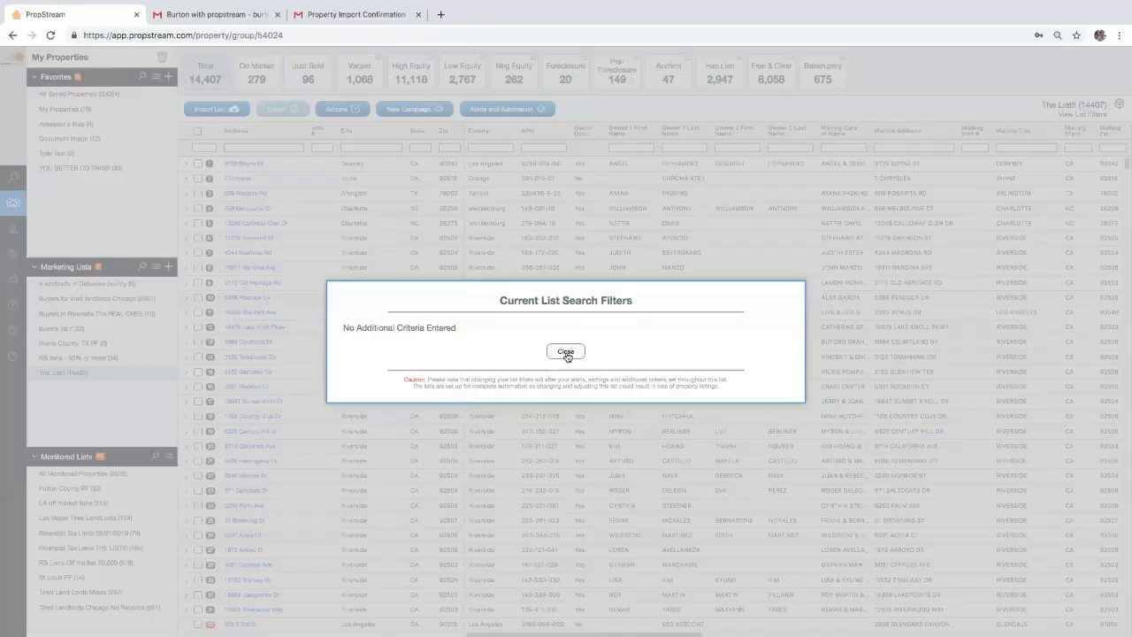
left_click(567, 353)
left_click(99, 358)
left_click(1080, 115)
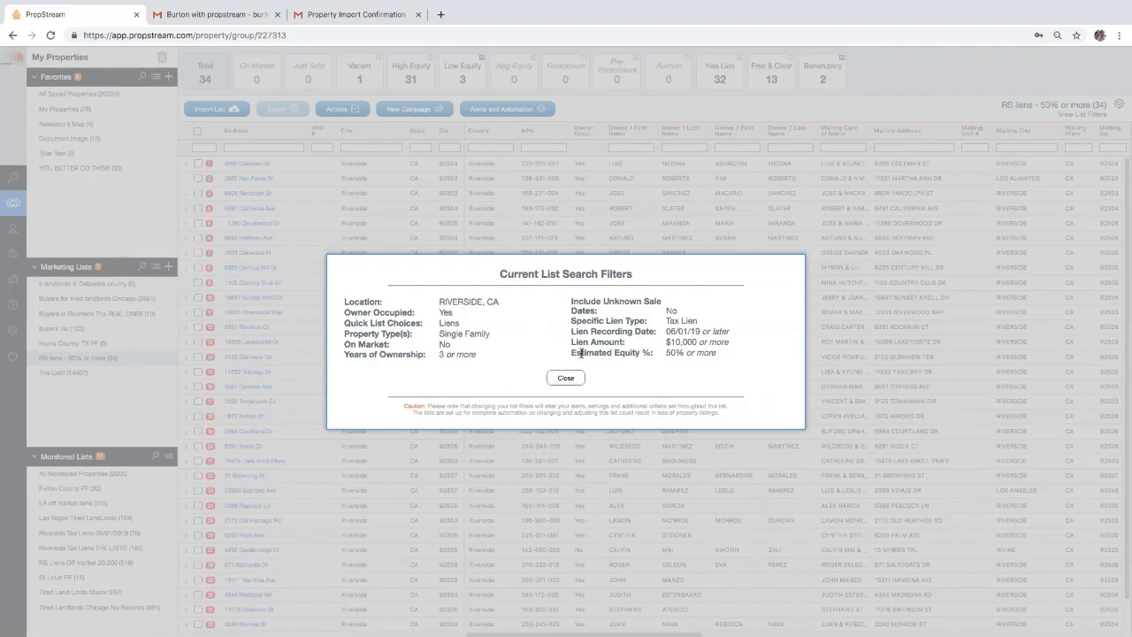
Set the High Equity tile's Owner Type filter to Individual and apply it
left_click(571, 378)
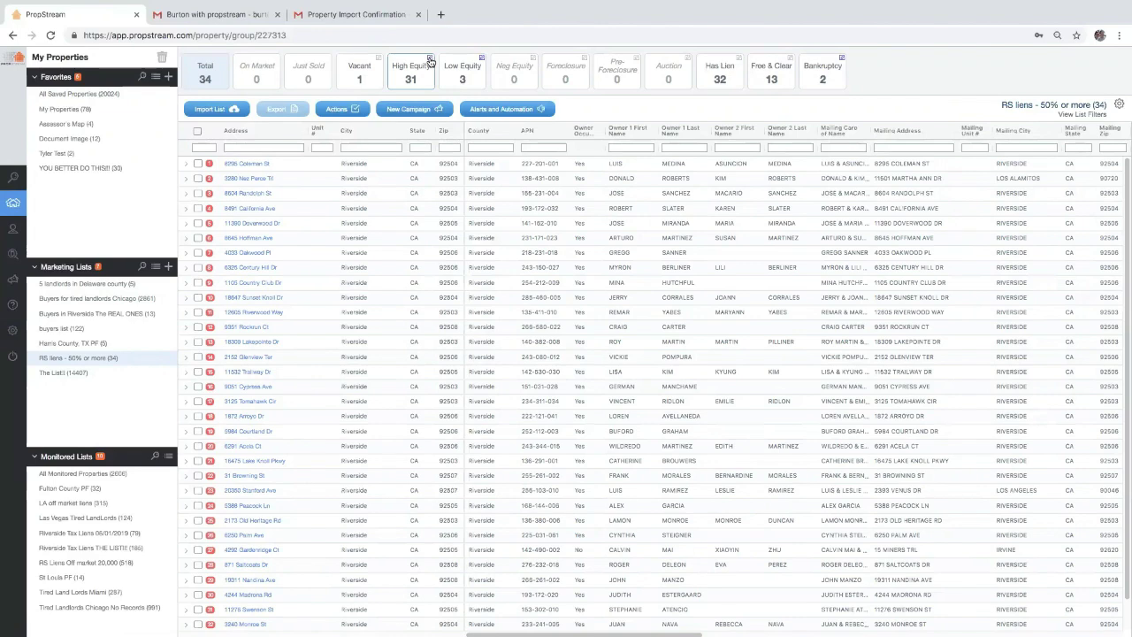
left_click(430, 60)
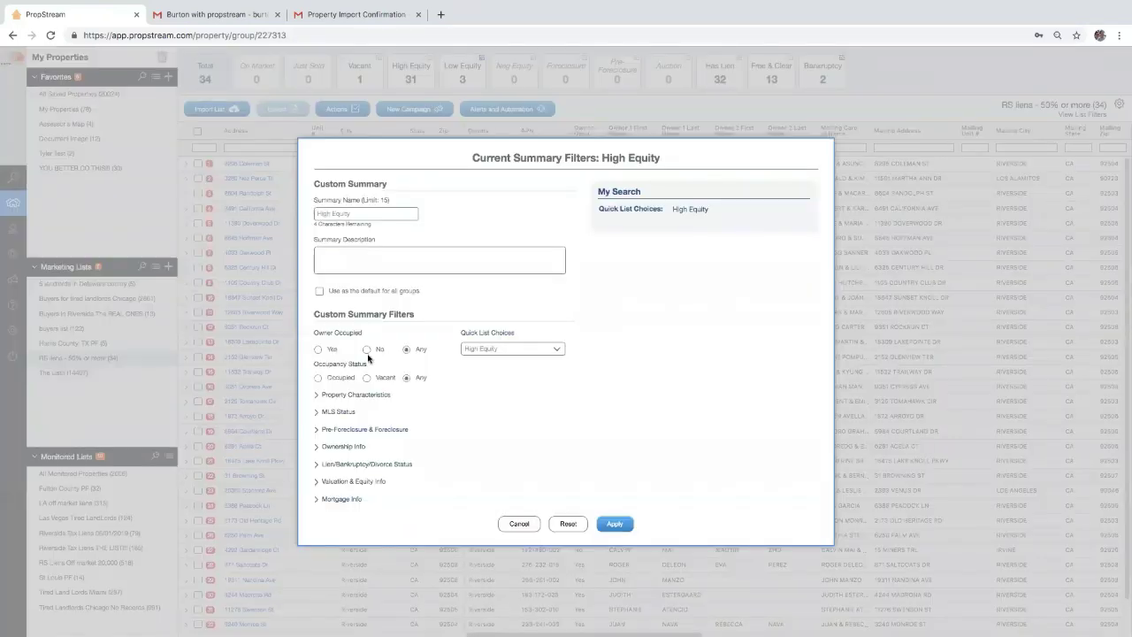
left_click(359, 447)
left_click(471, 427)
left_click(506, 446)
left_click(605, 573)
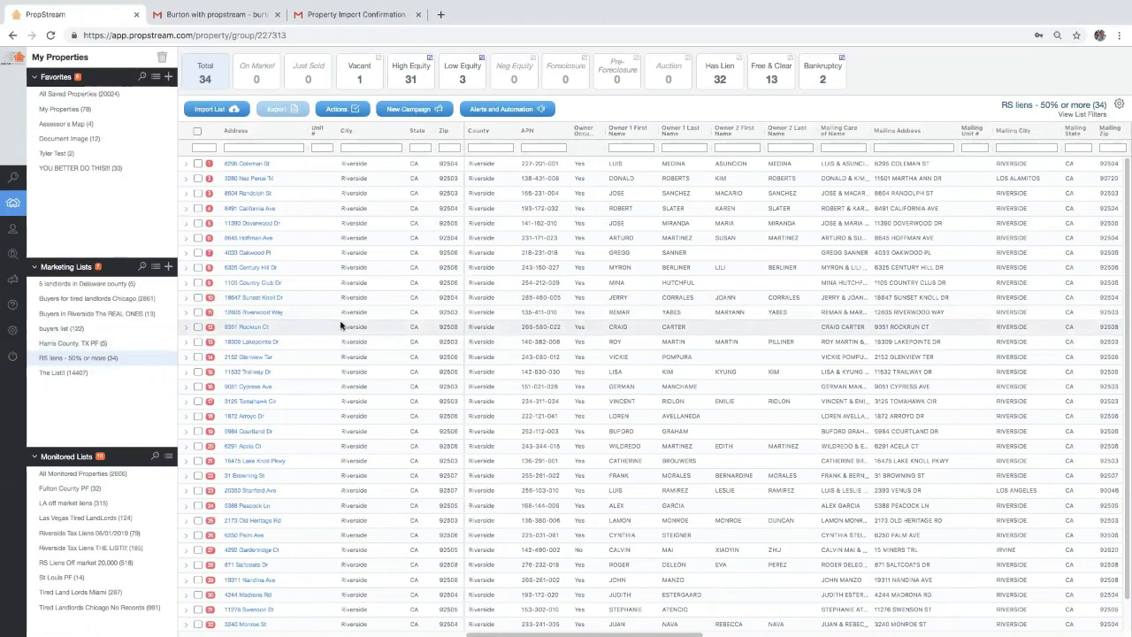
Show the 3 Low Equity properties, select all, and check the Actions and New Campaign options
left_click(460, 80)
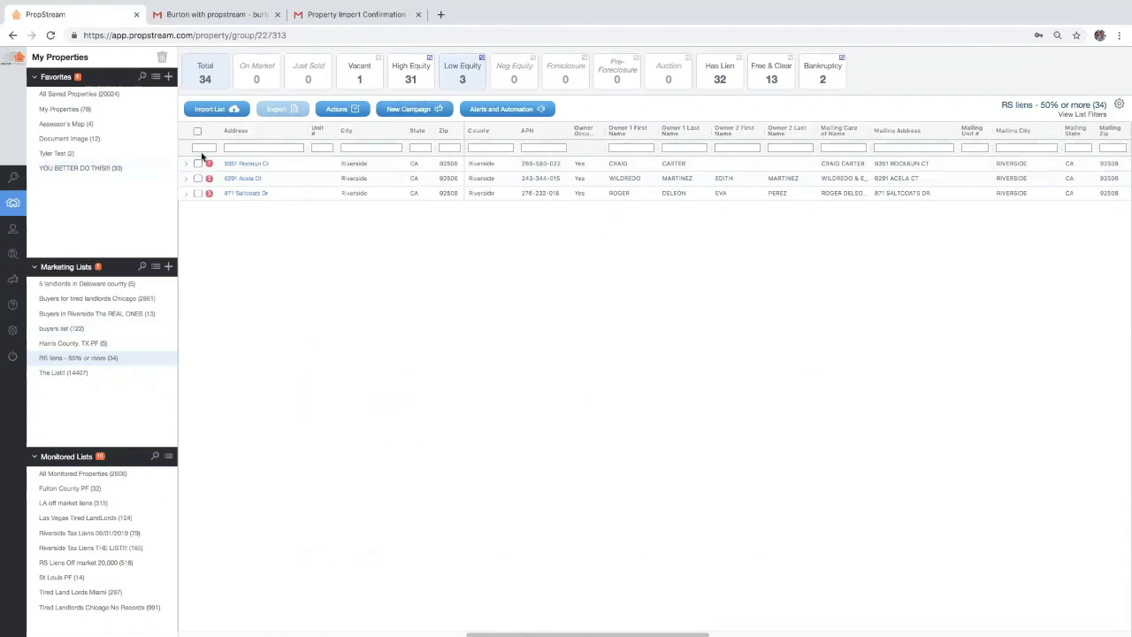
left_click(199, 133)
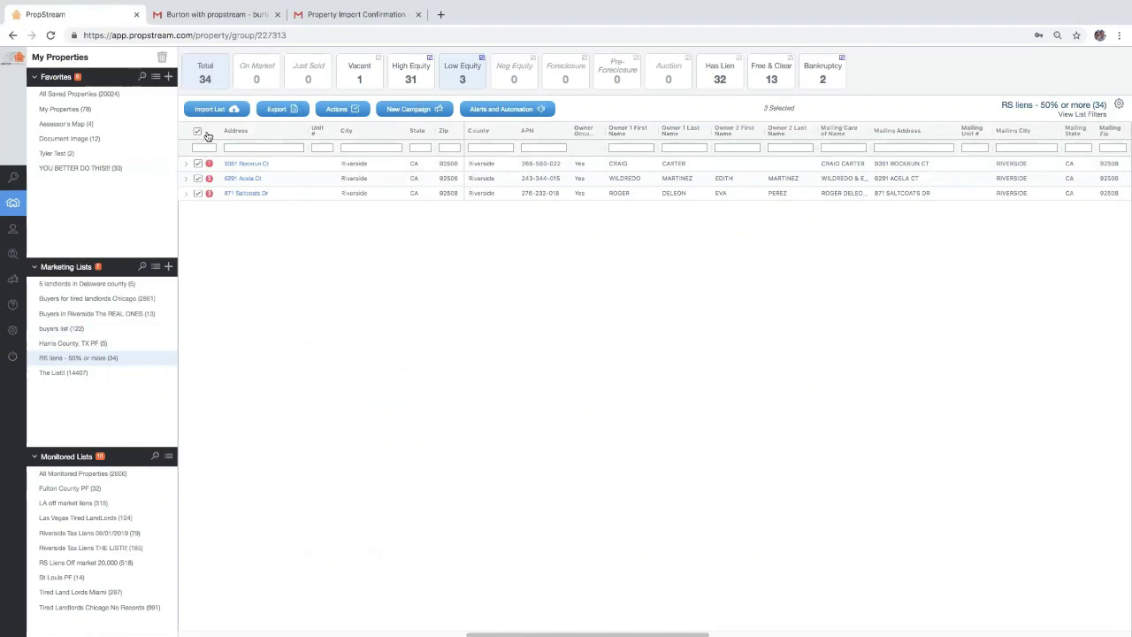
left_click(324, 112)
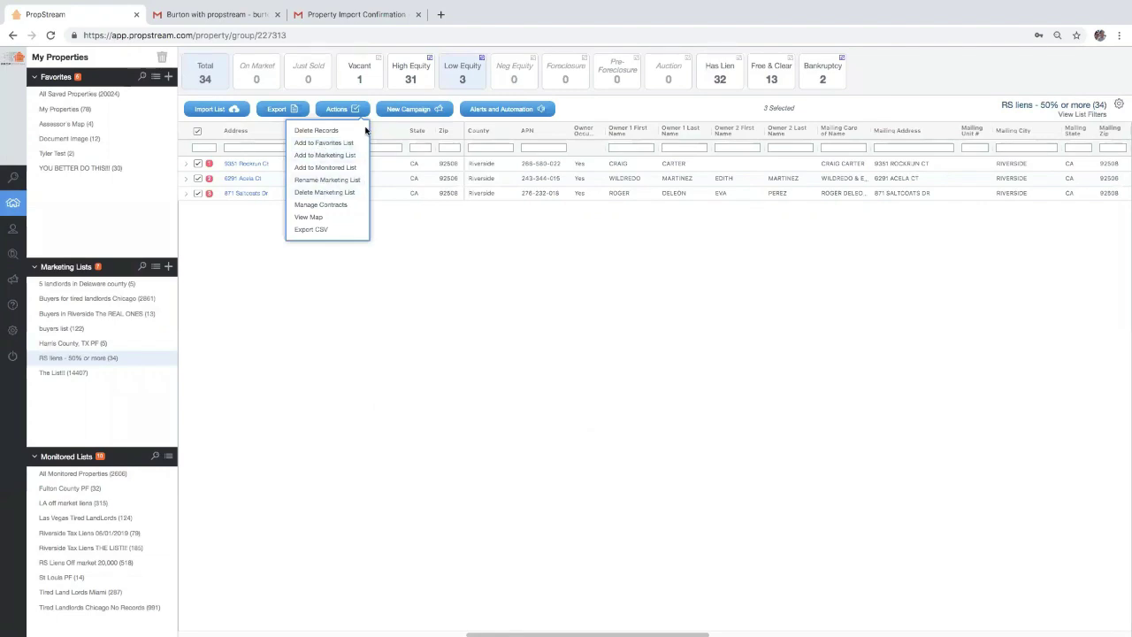
left_click(395, 113)
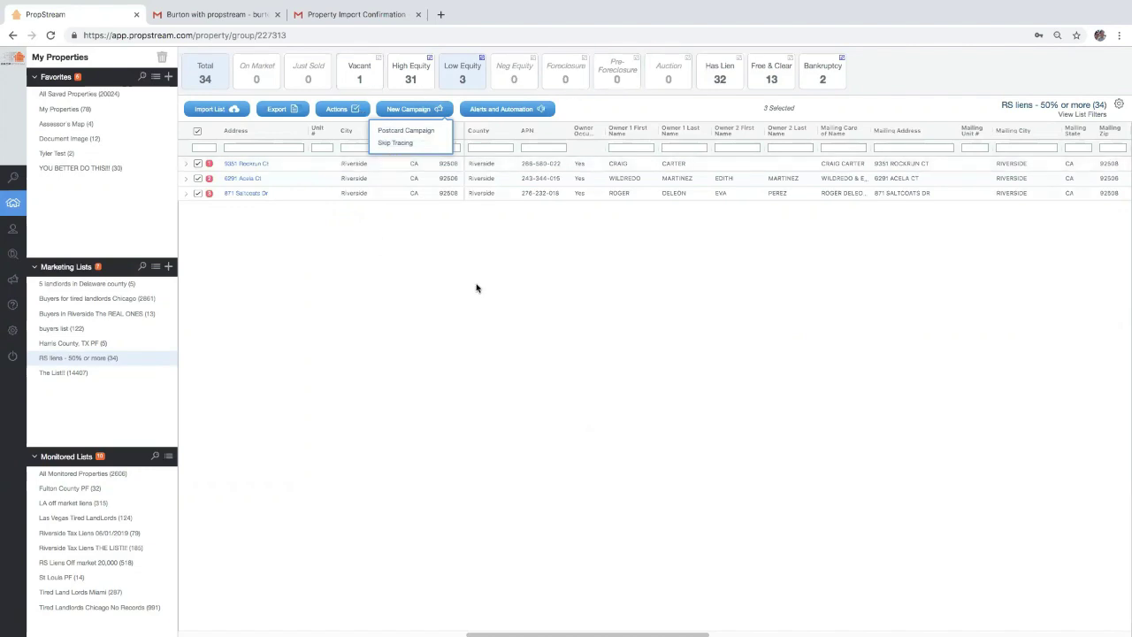
Open the 13-property Buyers in Riverside The REAL ONES marketing list
left_click(115, 313)
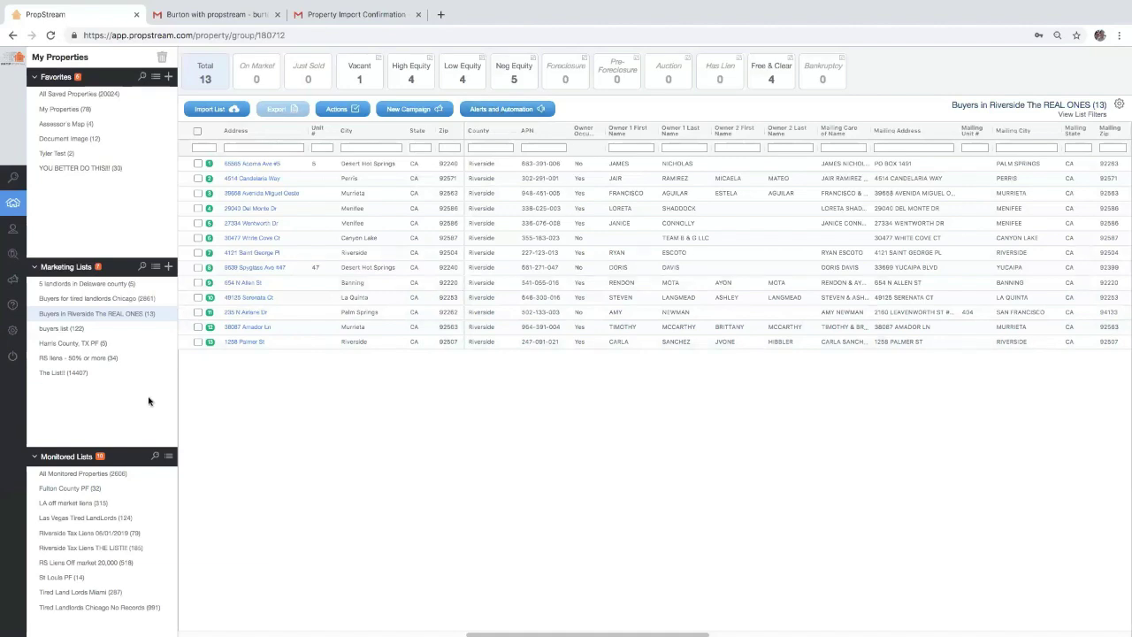
Open the 2,861-property Chicago tired landlords list and its Alerts and Automation New Properties choices
left_click(138, 301)
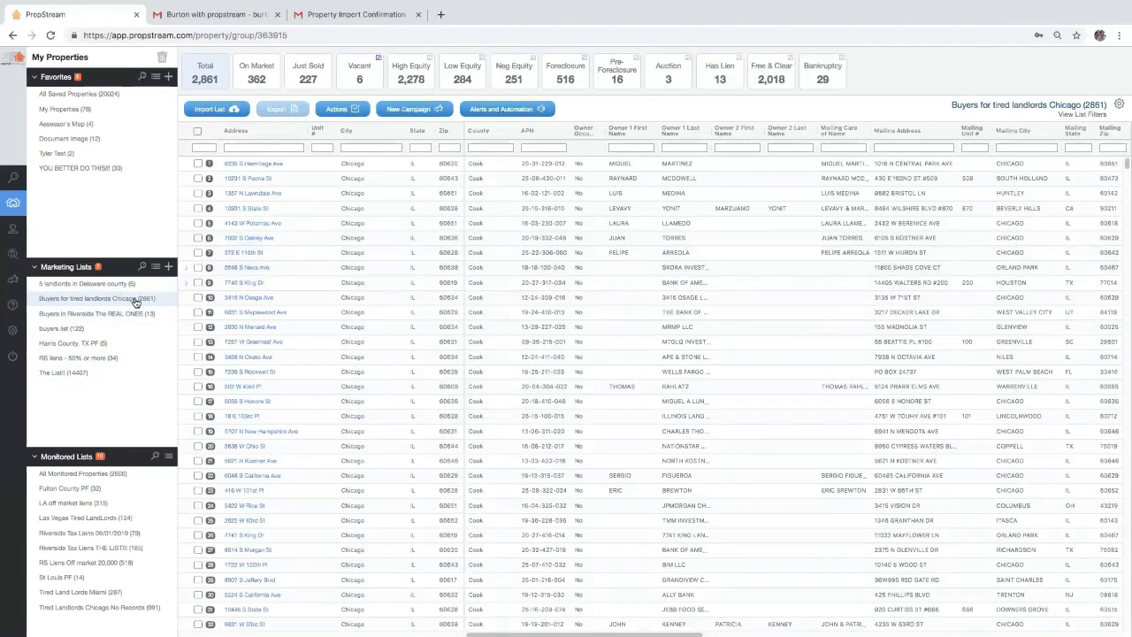
left_click(492, 110)
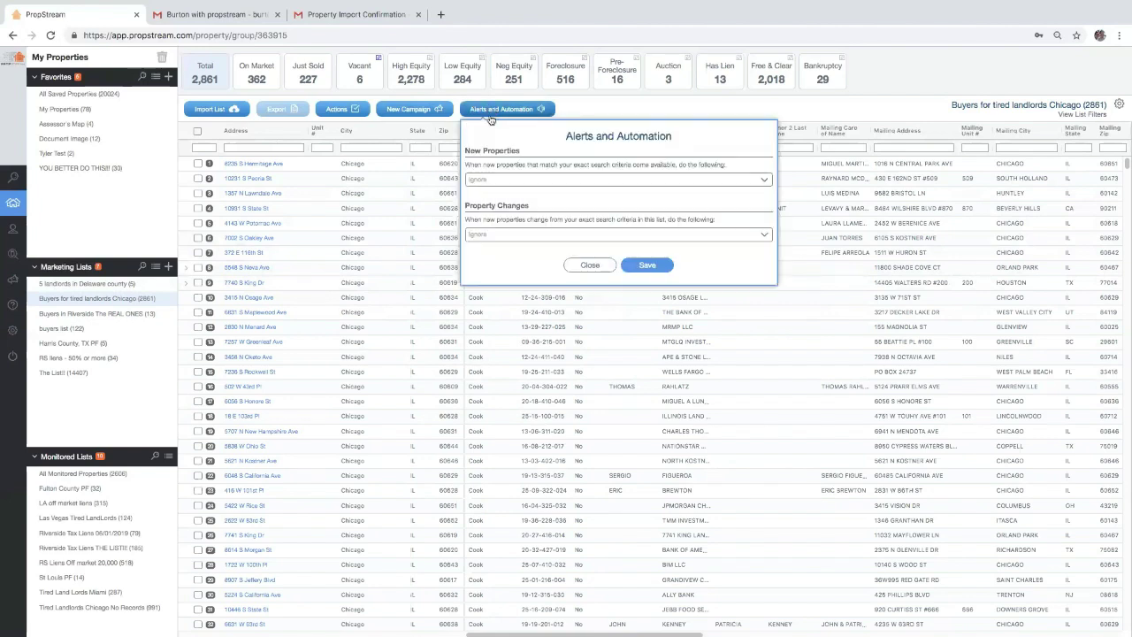
left_click(516, 182)
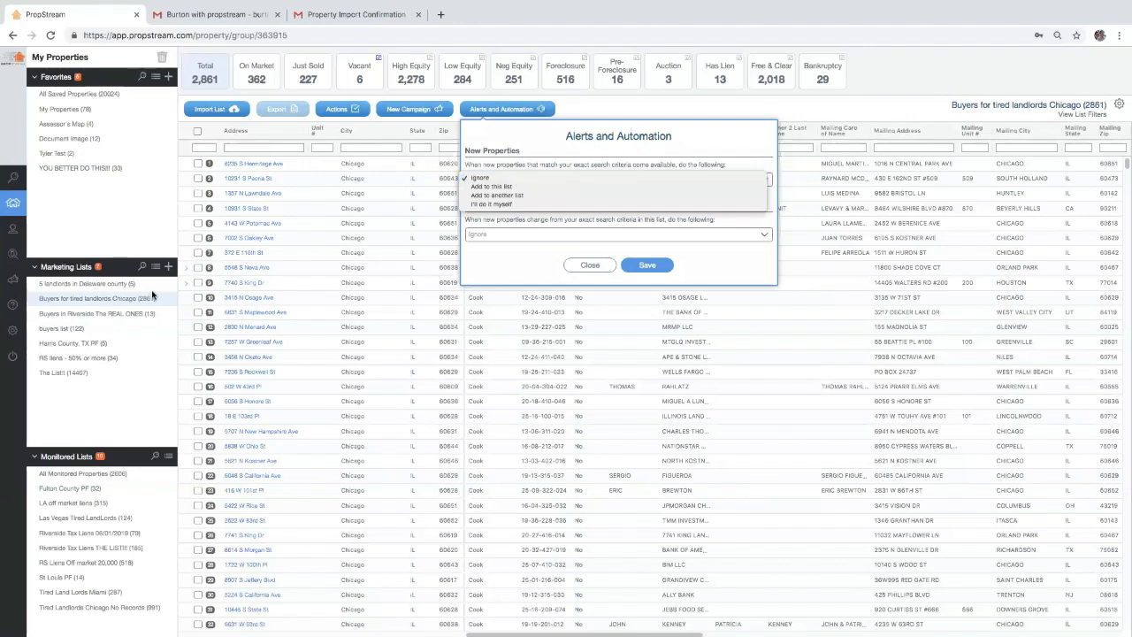
Set New Properties to "I'll do it myself" after trying the add-to-list options
left_click(535, 188)
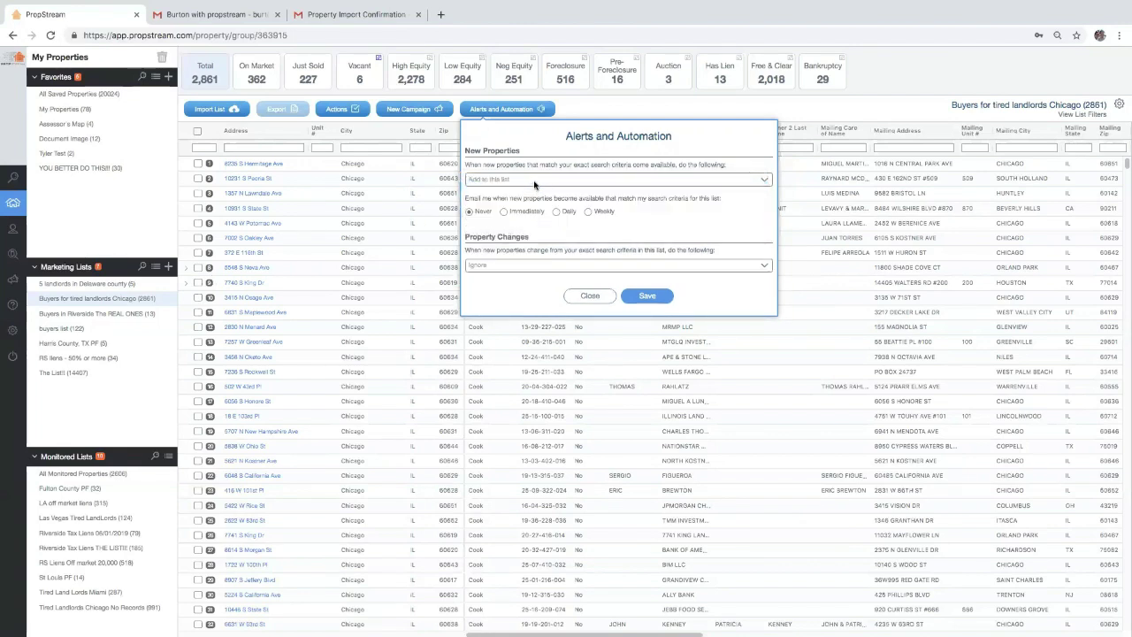
left_click(535, 186)
left_click(532, 185)
left_click(699, 178)
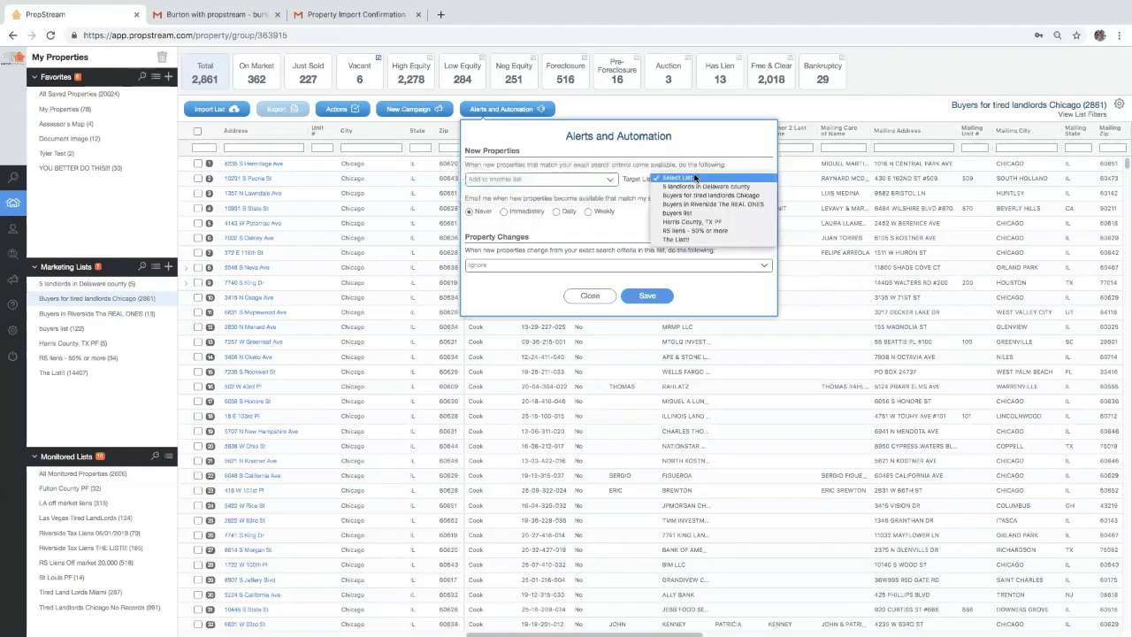
left_click(518, 180)
left_click(516, 186)
left_click(513, 186)
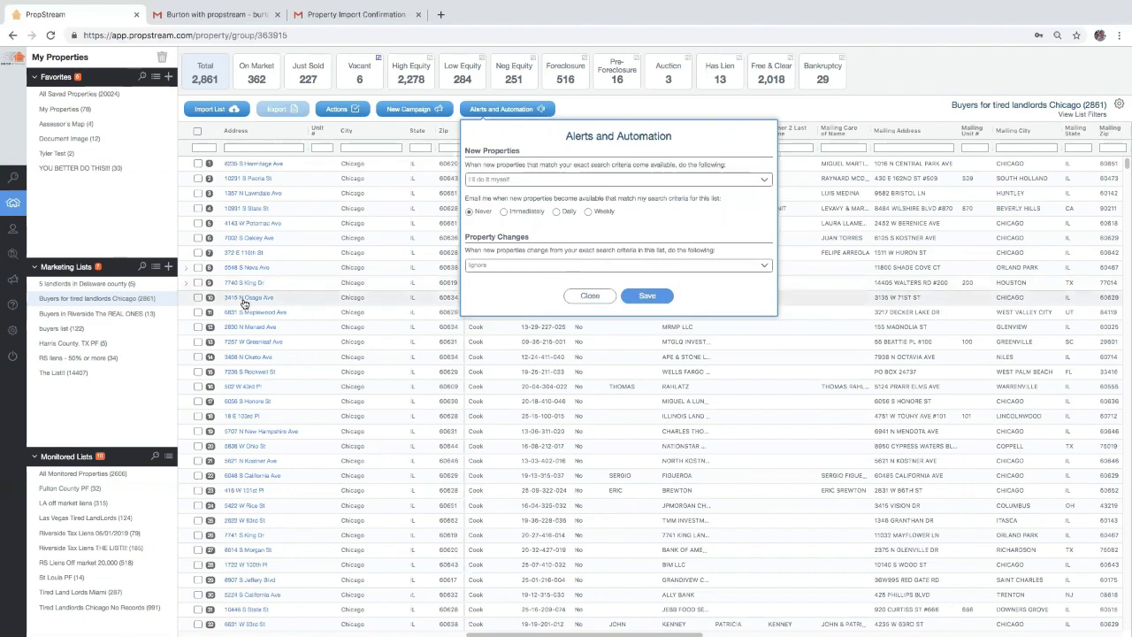
Set Property Changes to "I'll do it myself" after trying the remove and move options
left_click(567, 270)
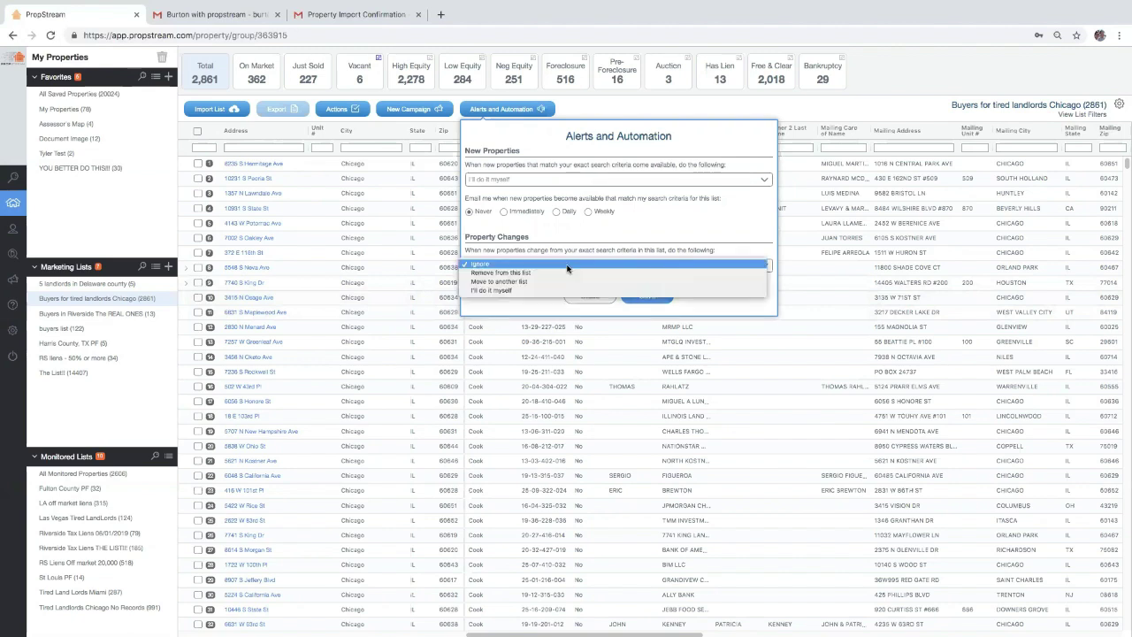
left_click(560, 275)
left_click(559, 270)
left_click(543, 273)
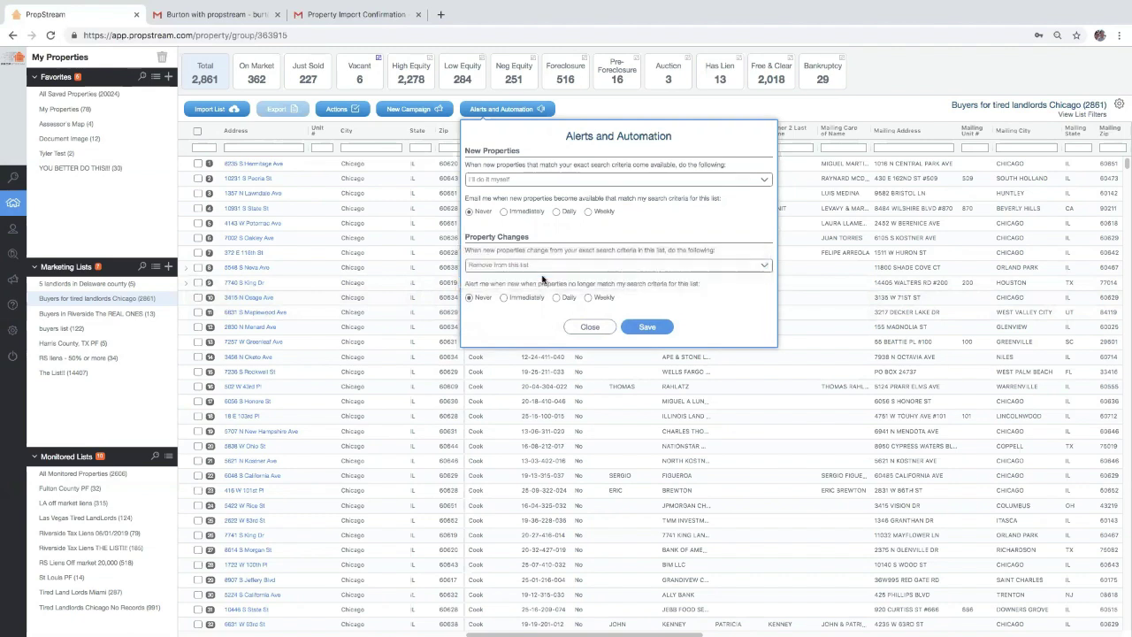
left_click(541, 265)
left_click(541, 265)
left_click(531, 265)
left_click(529, 275)
left_click(648, 328)
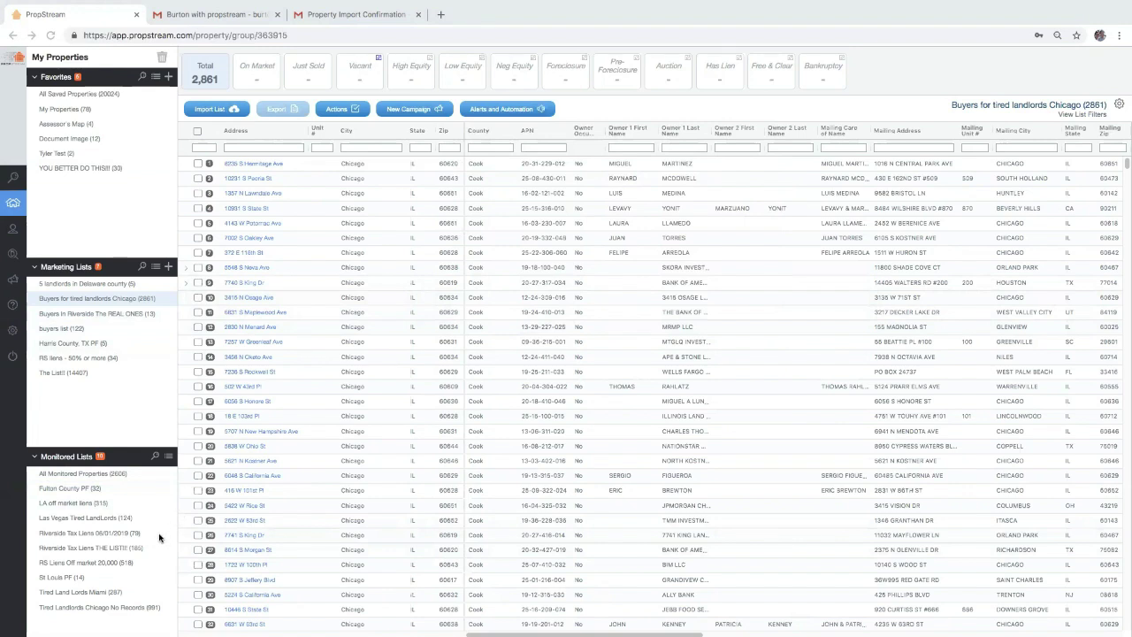
Filter Riverside Tax Liens THE LIST!!! to its 34 Removals and delete them all, leaving 151
left_click(103, 551)
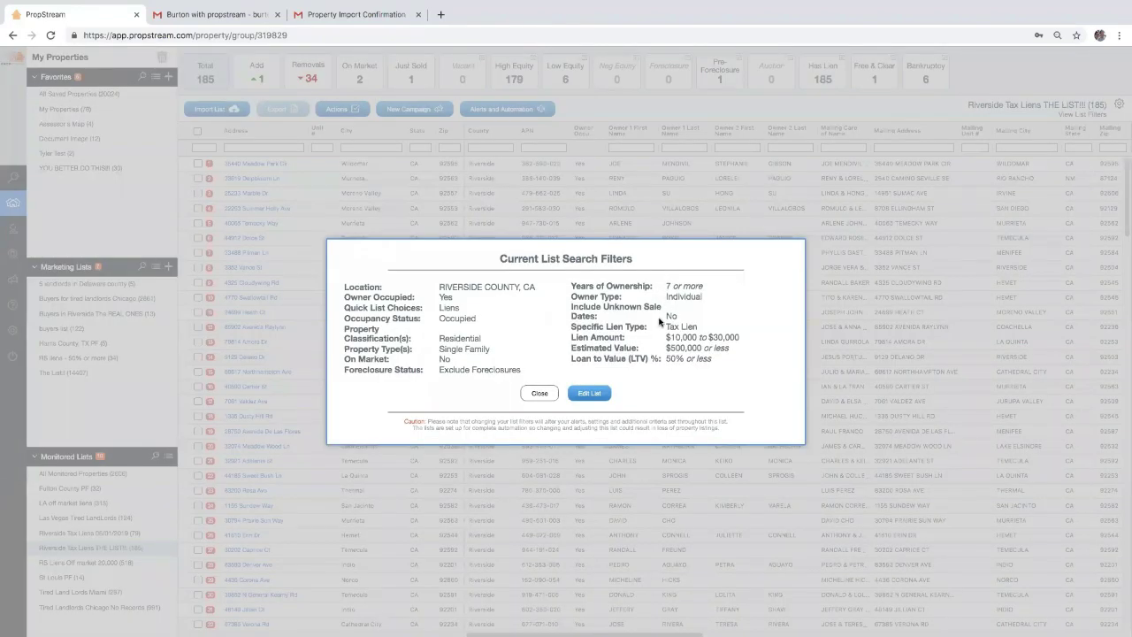
left_click(527, 395)
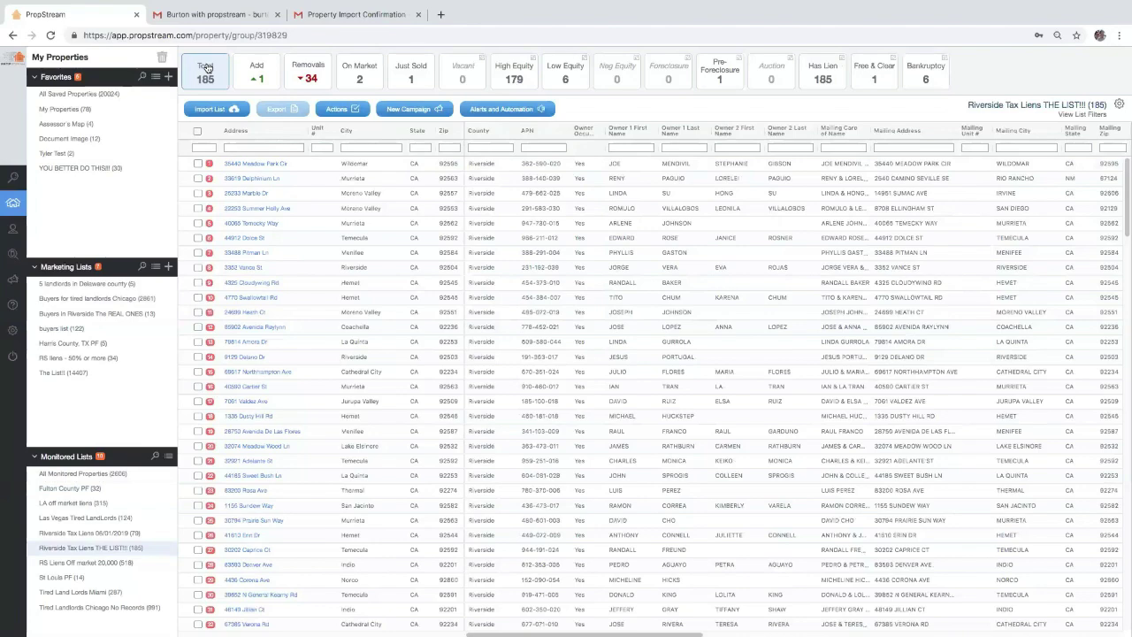
left_click(309, 77)
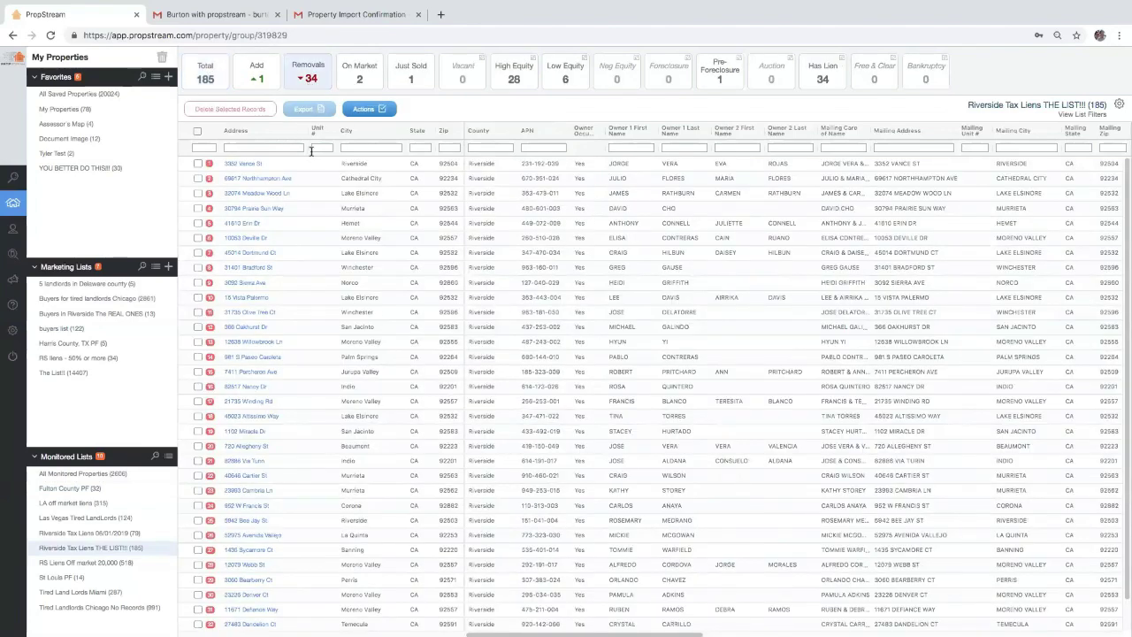
left_click(1068, 114)
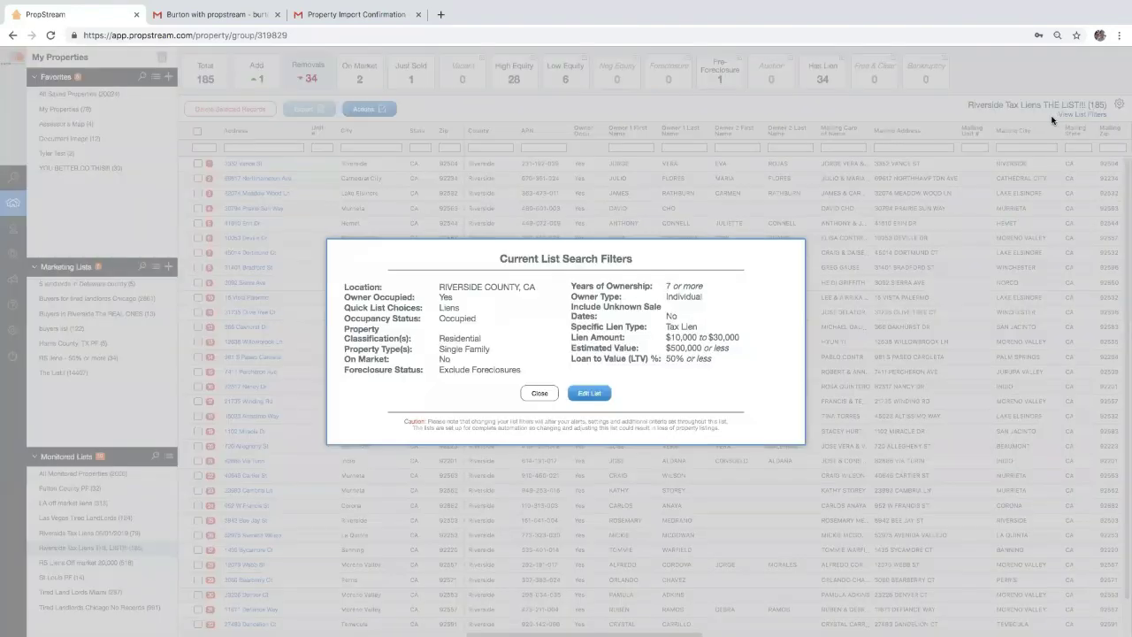
left_click(545, 395)
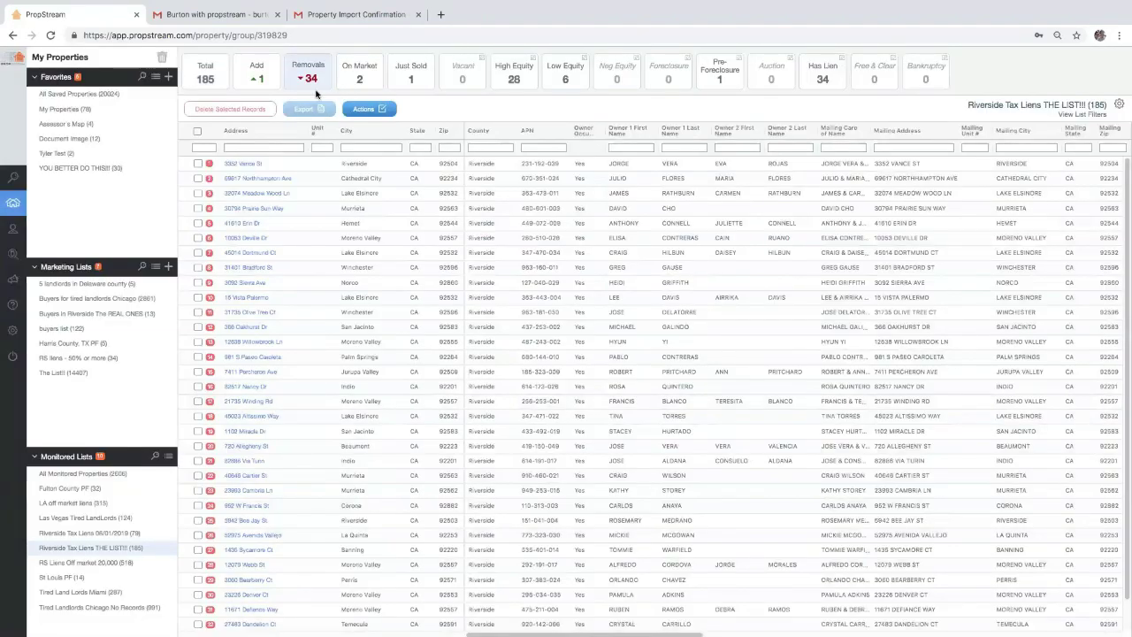
left_click(197, 131)
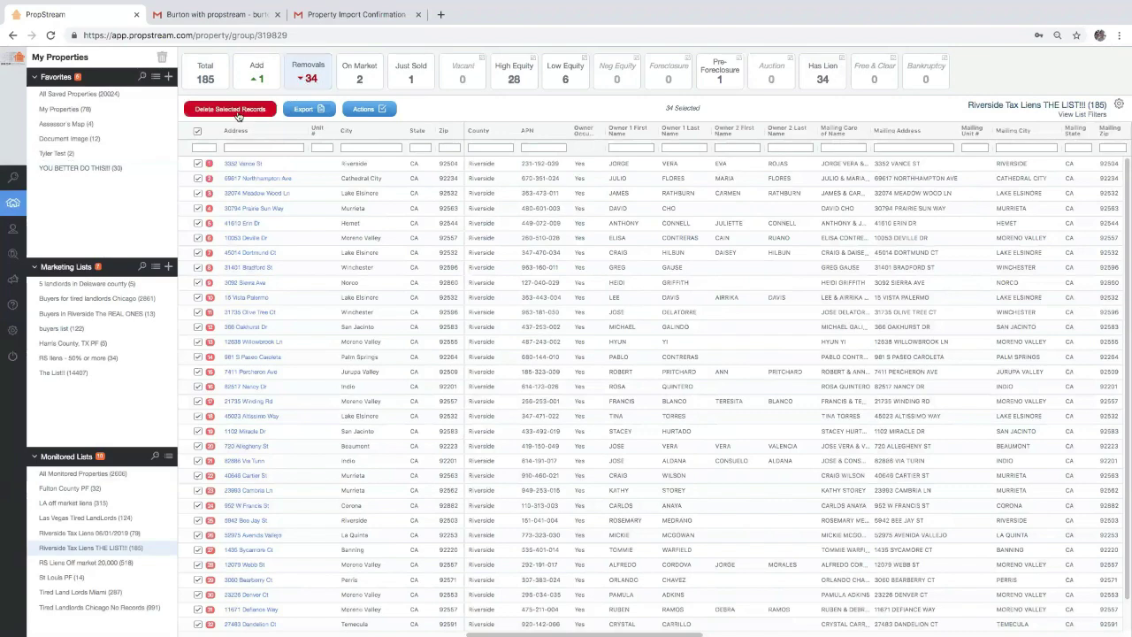
left_click(238, 111)
left_click(614, 368)
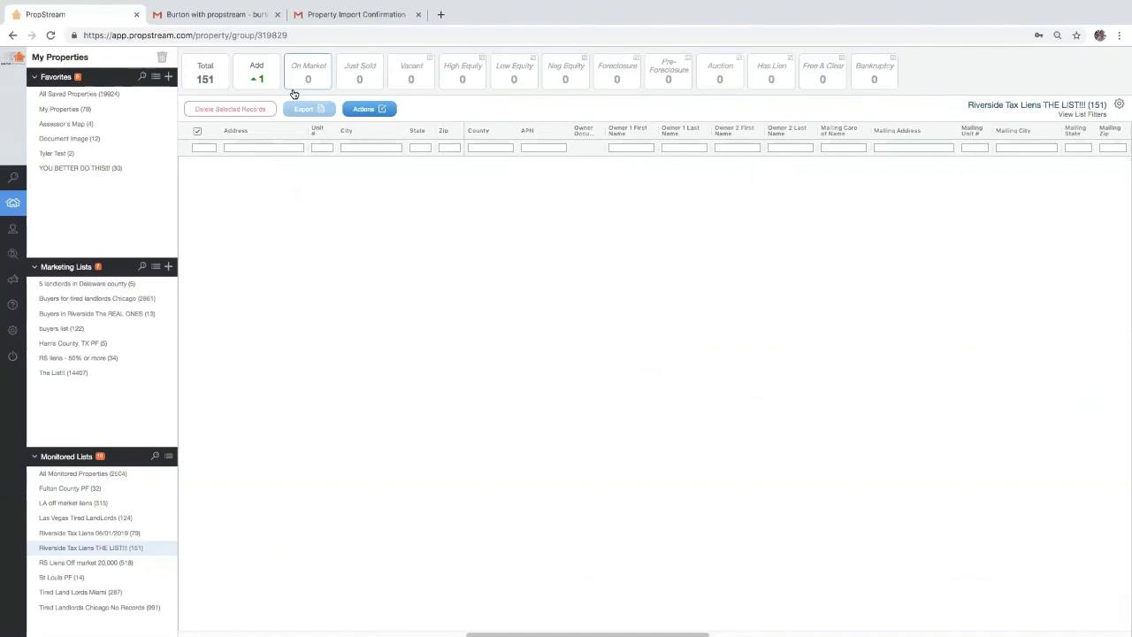
Check the new-matching-property alert options on the Buyers for tired landlords Chicago list
left_click(140, 299)
left_click(503, 110)
left_click(495, 180)
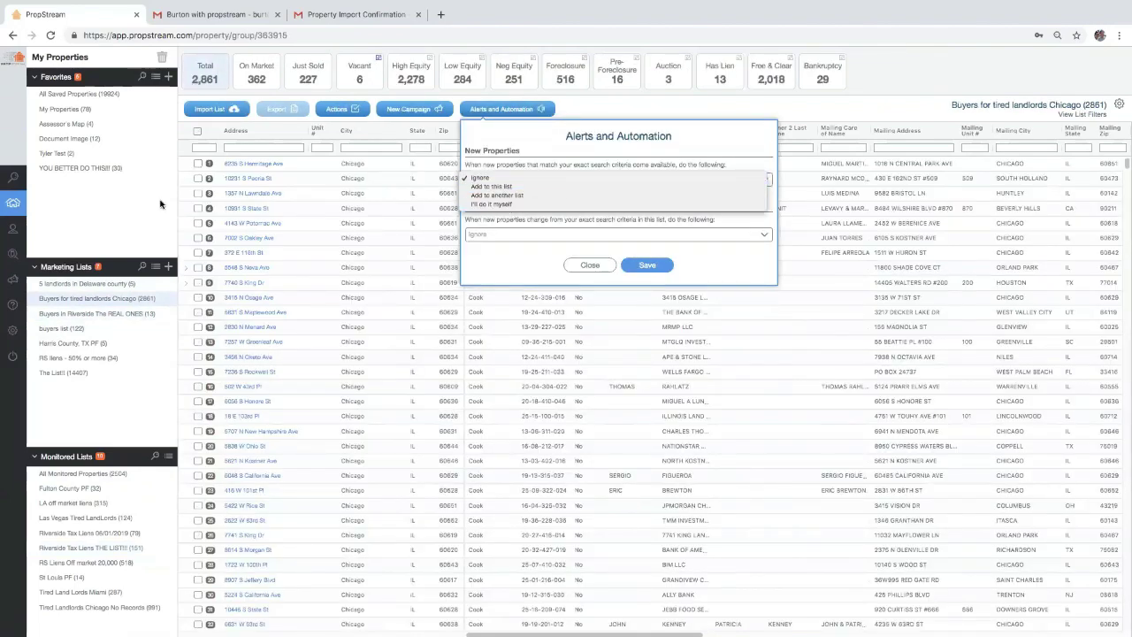
left_click(109, 546)
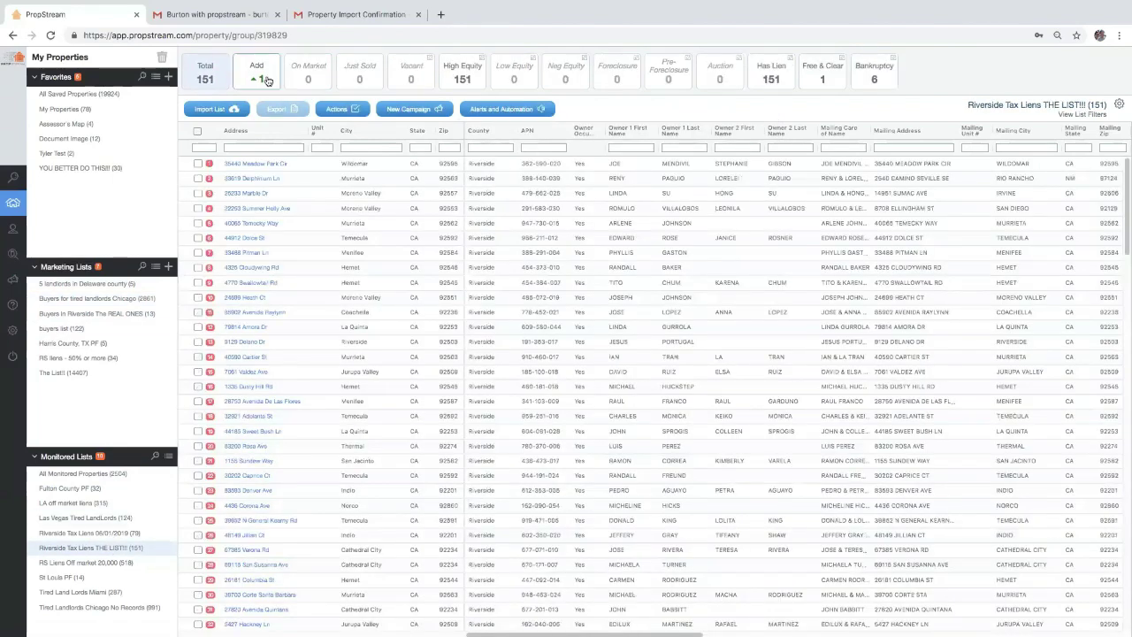
left_click(261, 79)
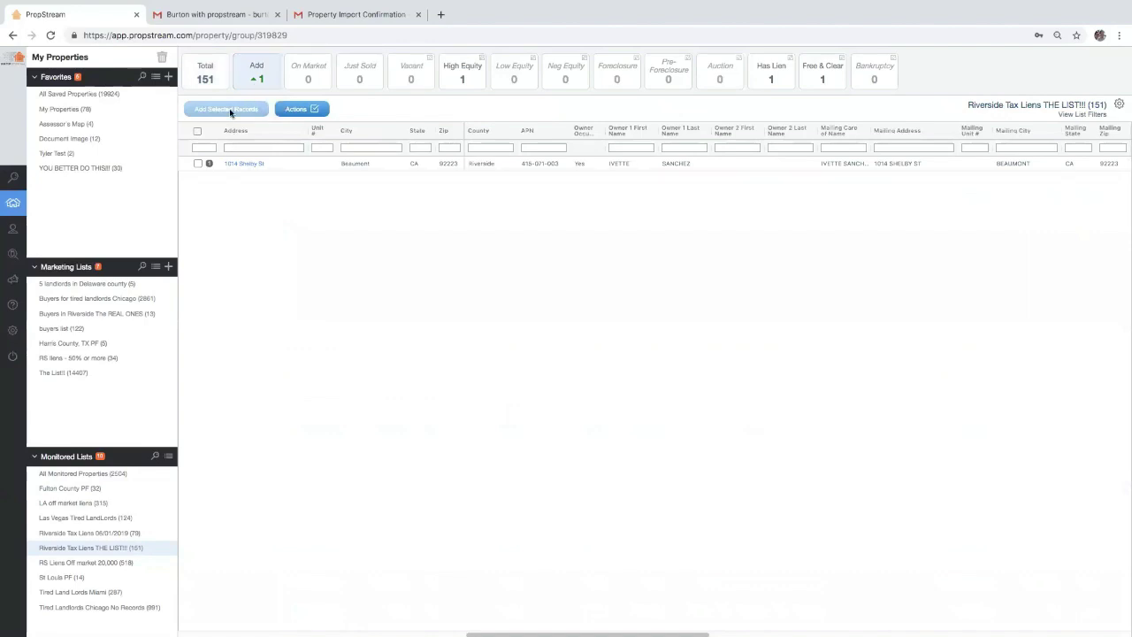
left_click(198, 132)
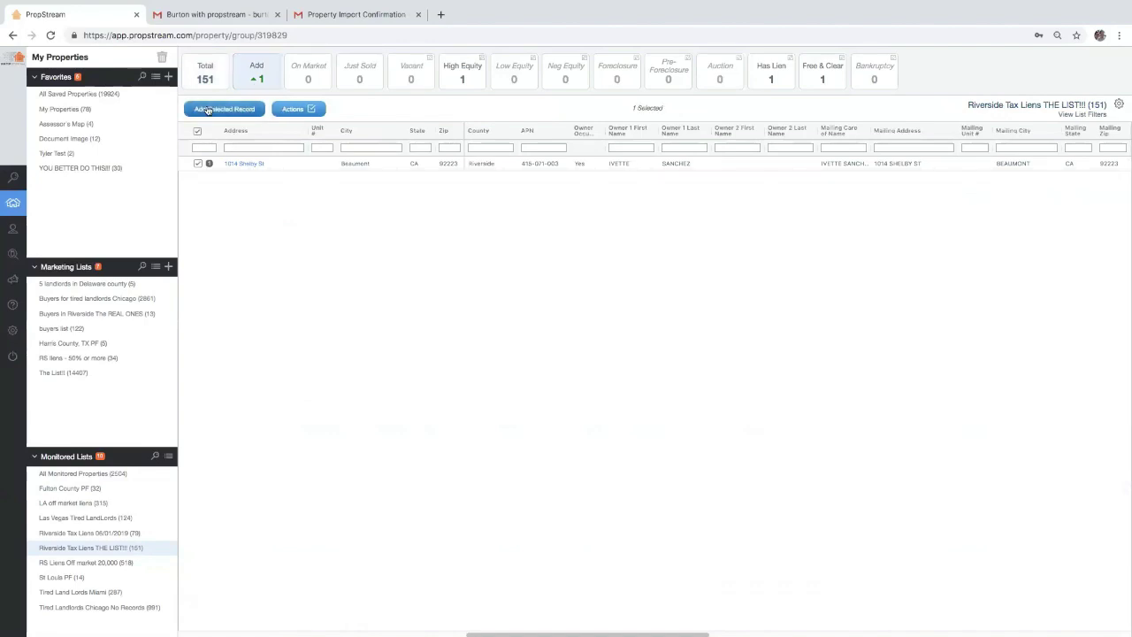
left_click(207, 110)
left_click(543, 348)
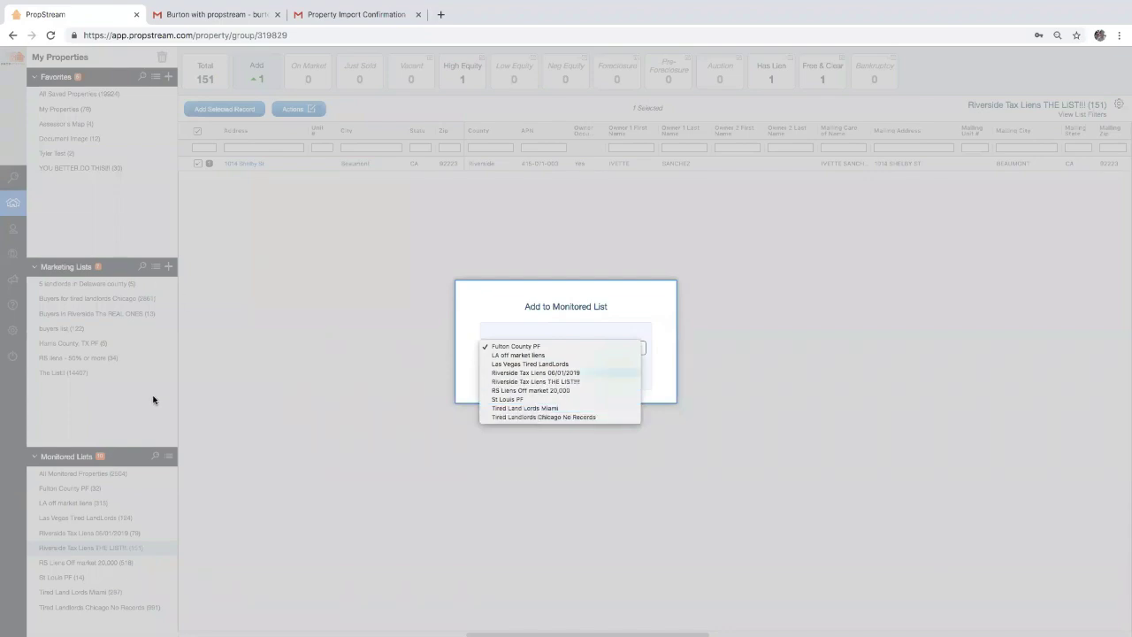
left_click(571, 382)
left_click(606, 372)
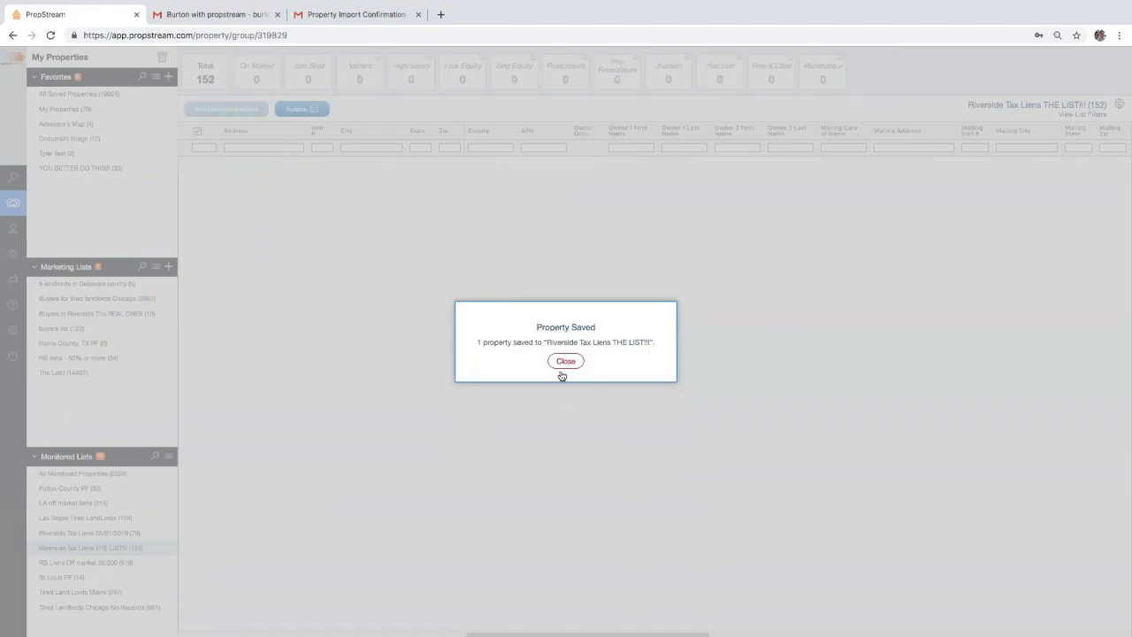
left_click(563, 362)
Show all properties, then switch to the 13-property Buyers in Riverside The REAL ONES list
left_click(203, 76)
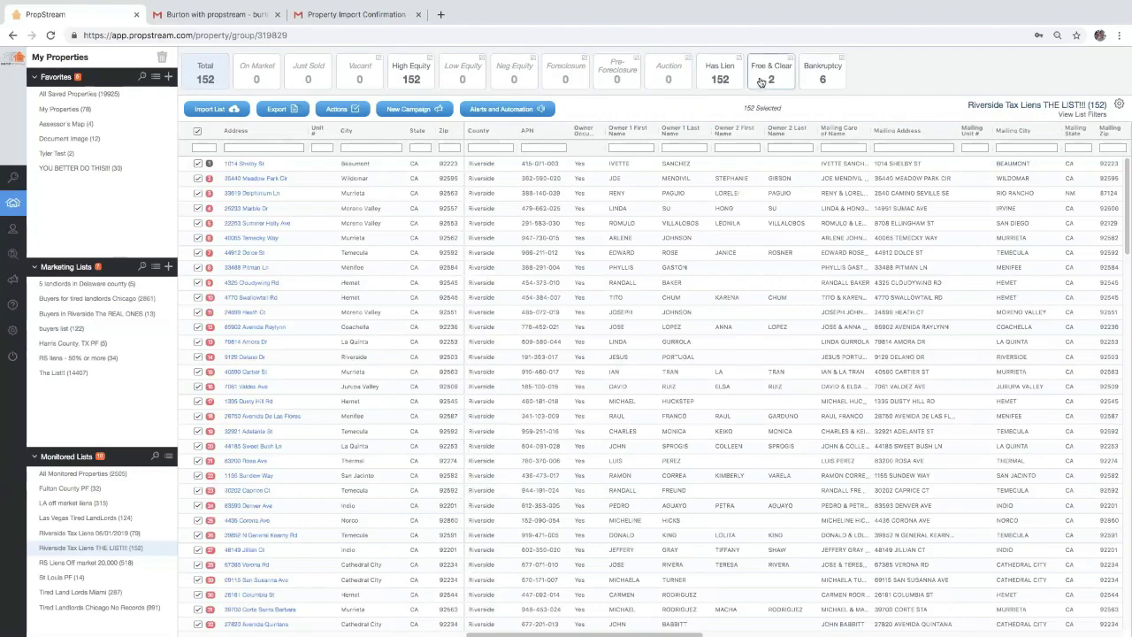
left_click(97, 313)
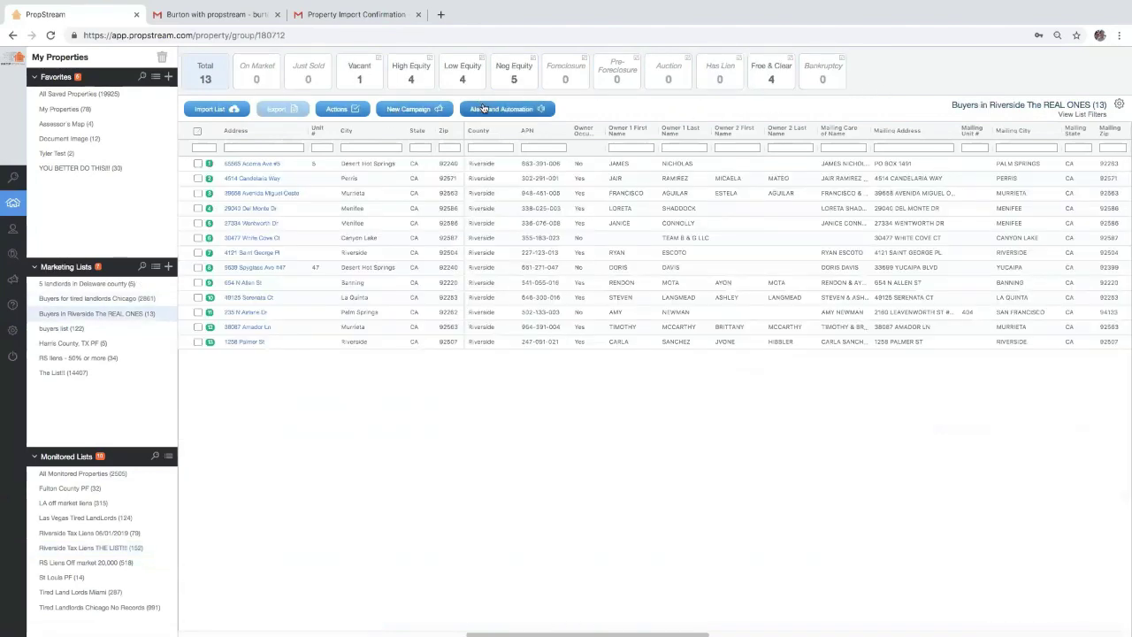
Review the 32 removals in Riverside Tax Liens 06/01/2019, then open the 122-property buyers list
left_click(122, 549)
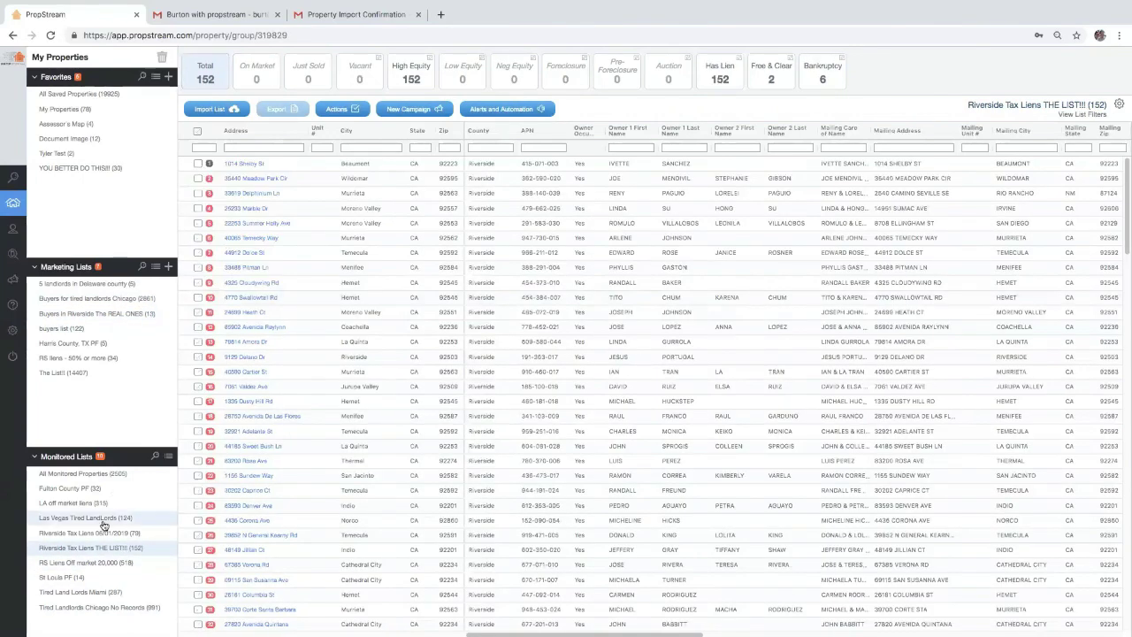
left_click(101, 532)
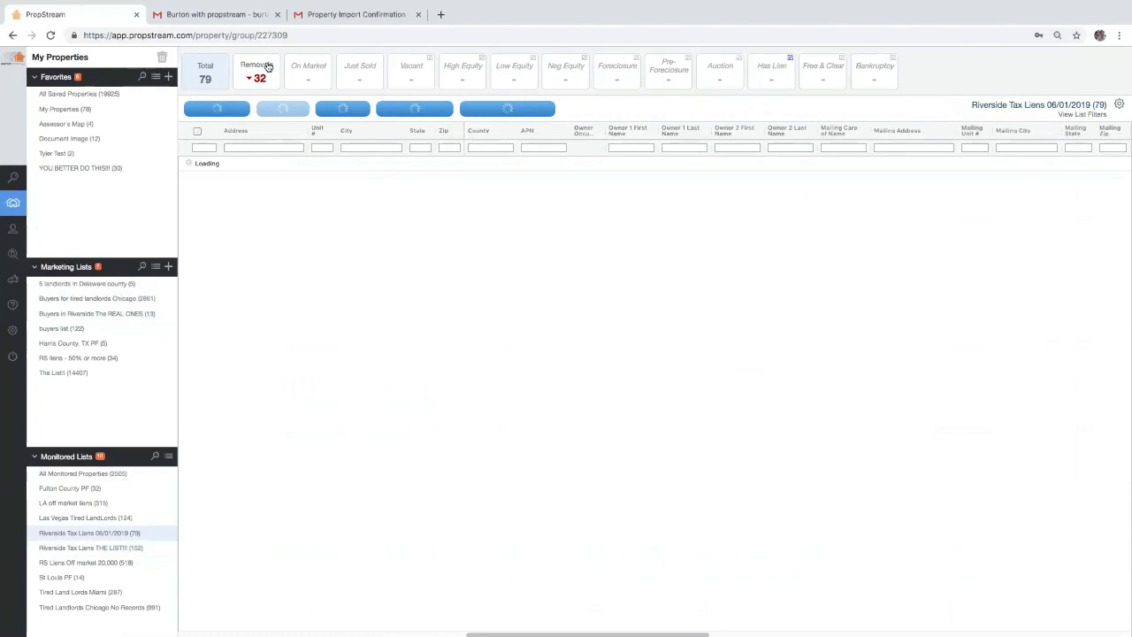
left_click(268, 67)
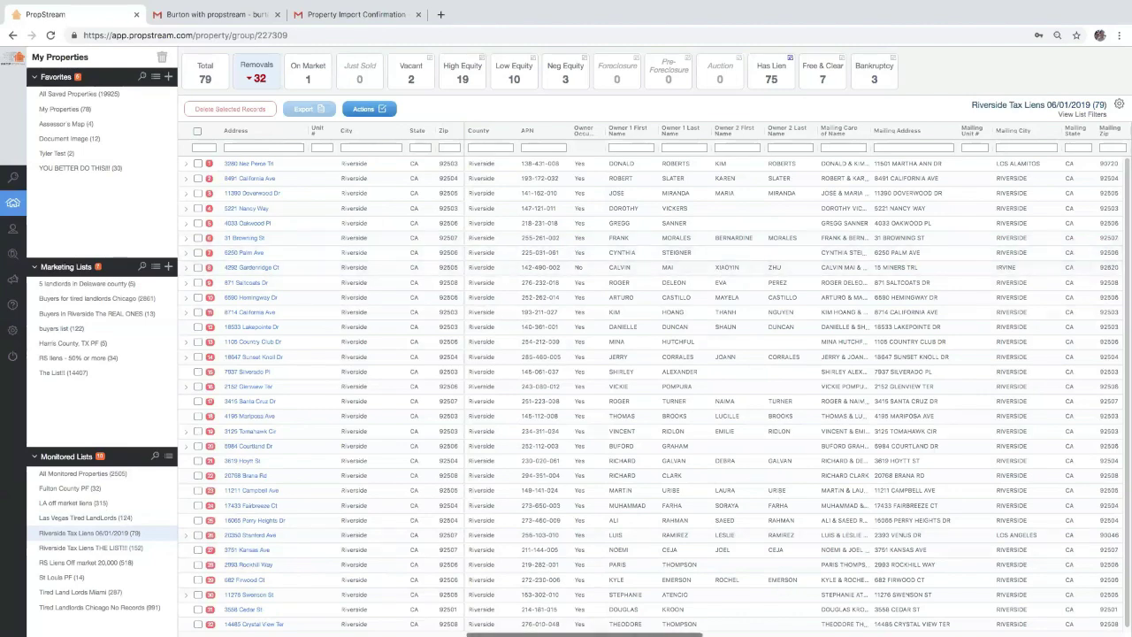
scroll(654, 389, "right", 15)
scroll(958, 245, "right", 1)
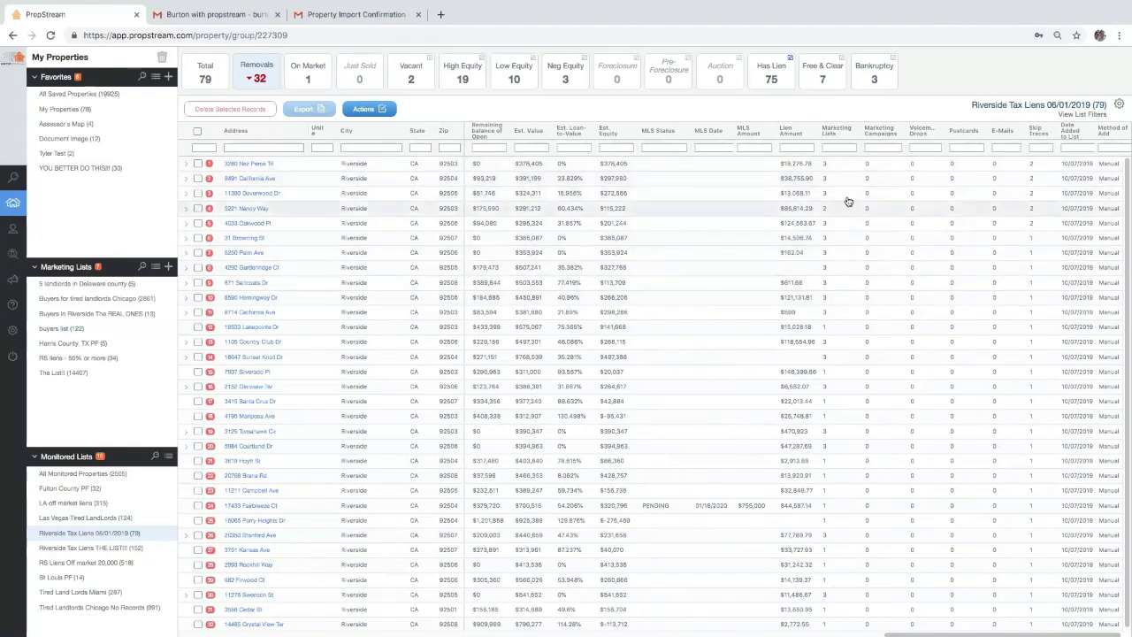
left_click(825, 164)
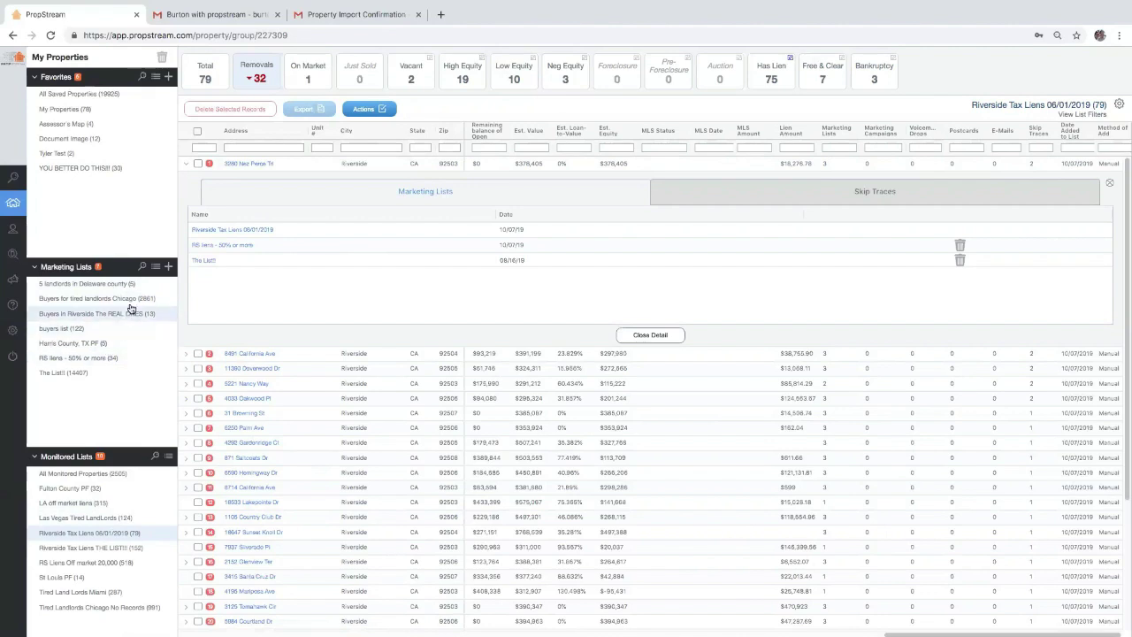
left_click(76, 330)
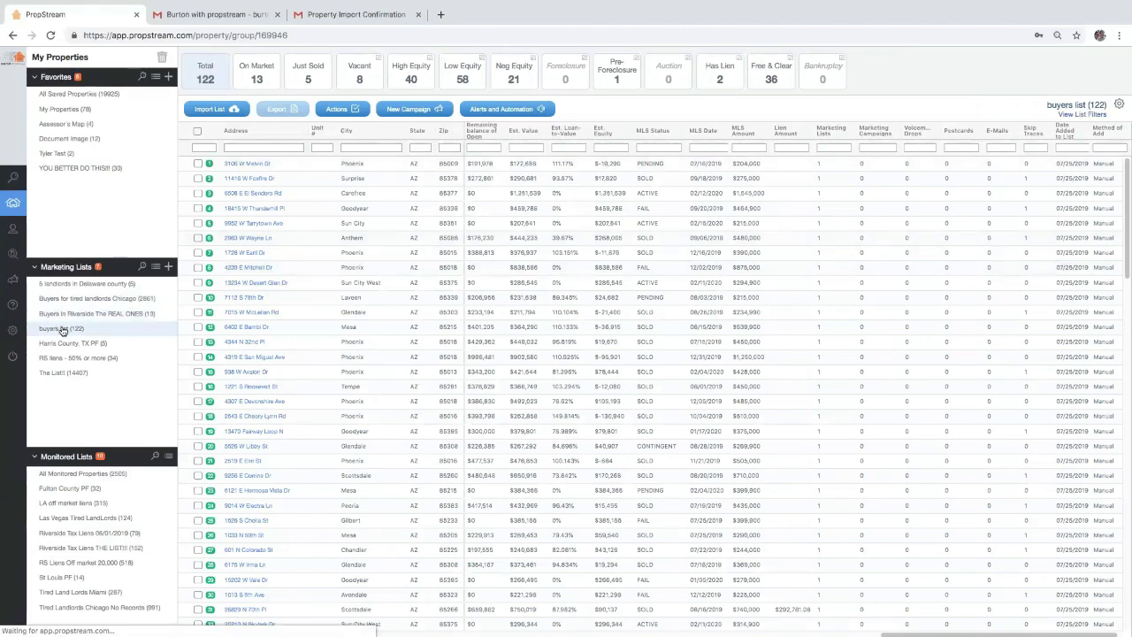
left_click(1071, 114)
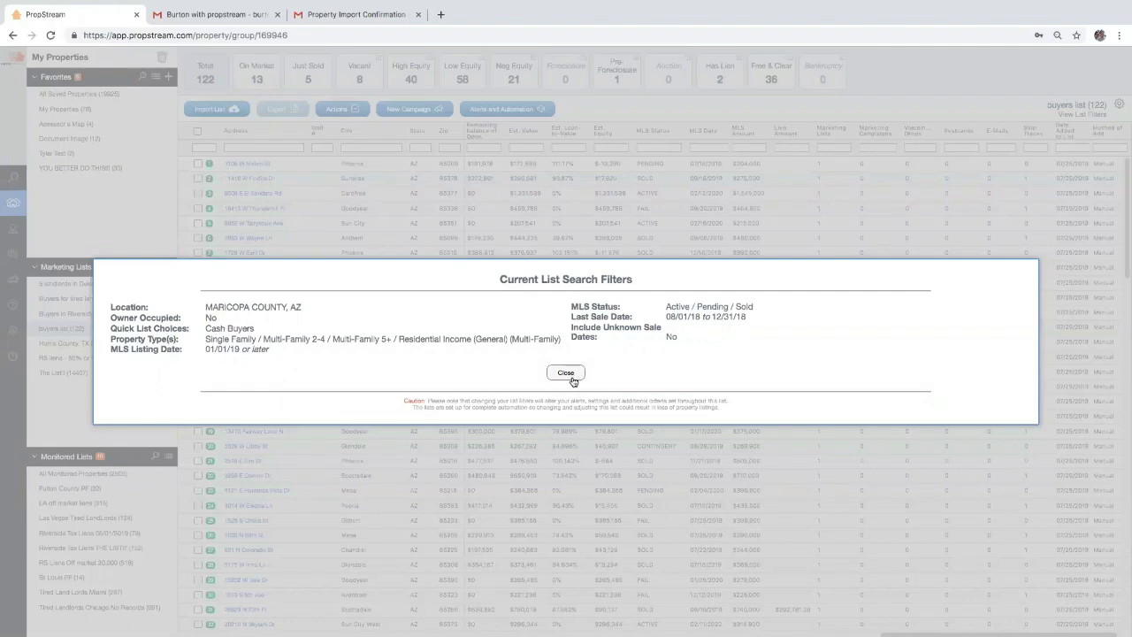
left_click(573, 375)
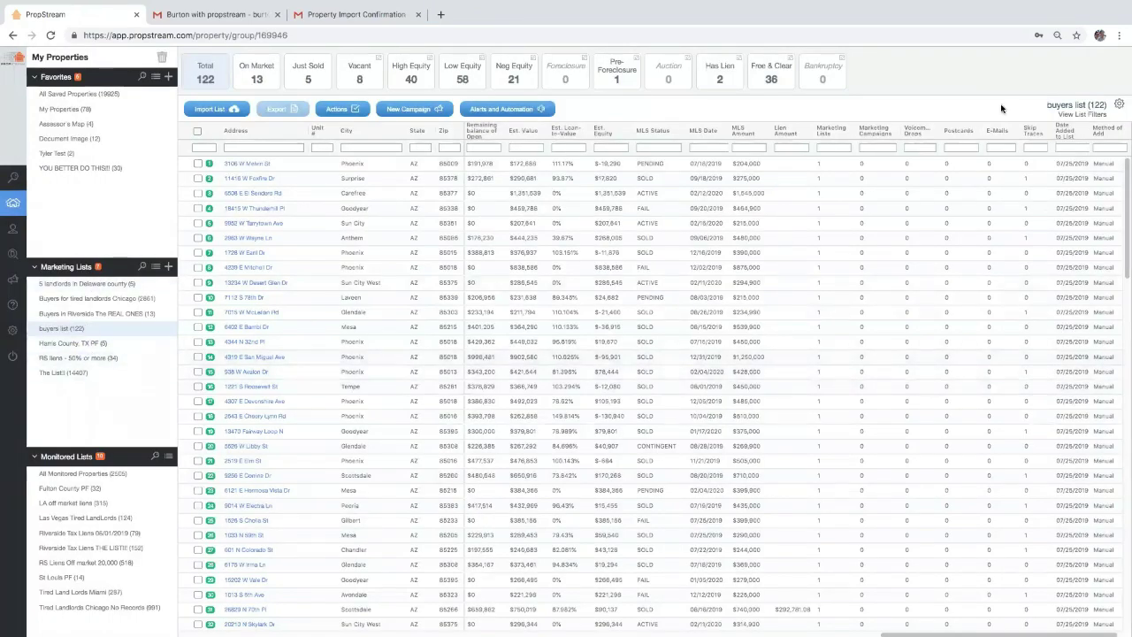
left_click(1081, 114)
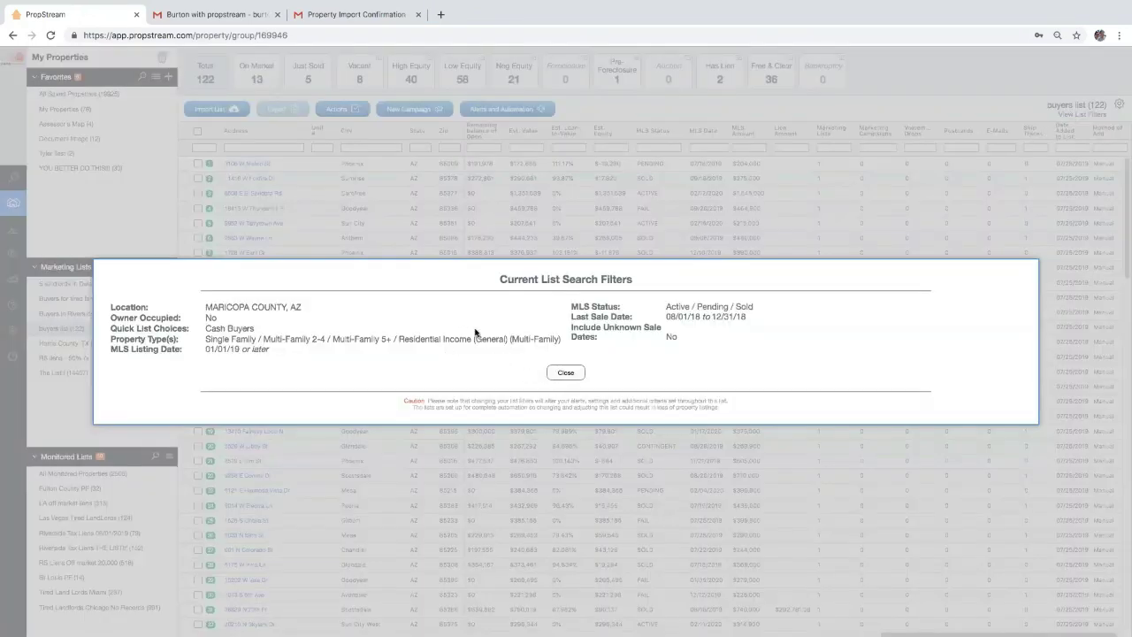
left_click(569, 374)
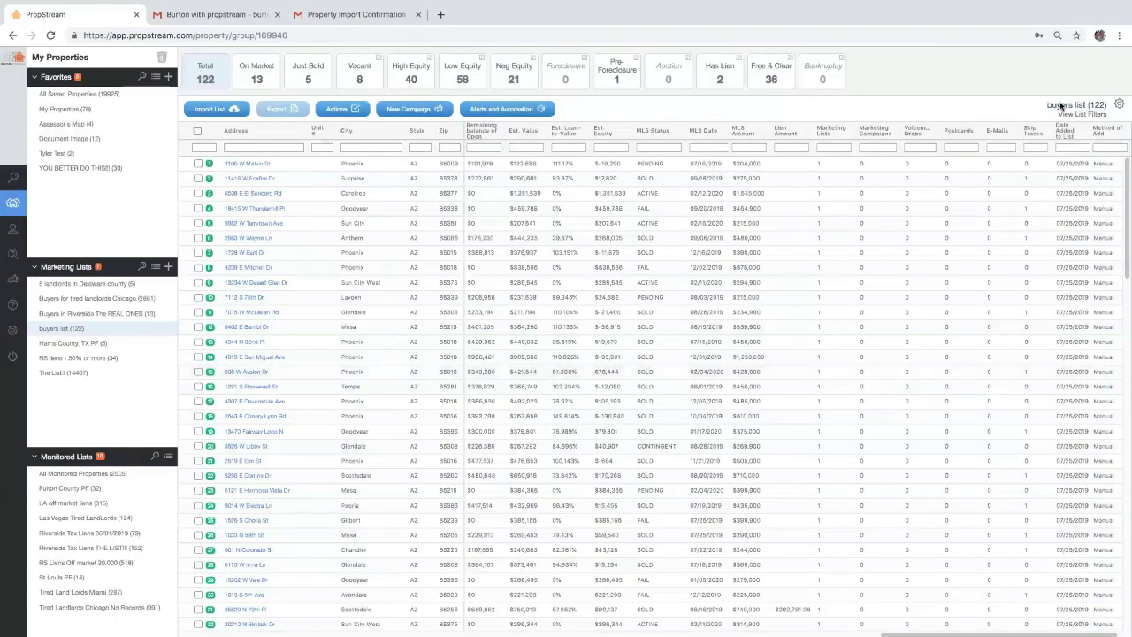
left_click(1119, 106)
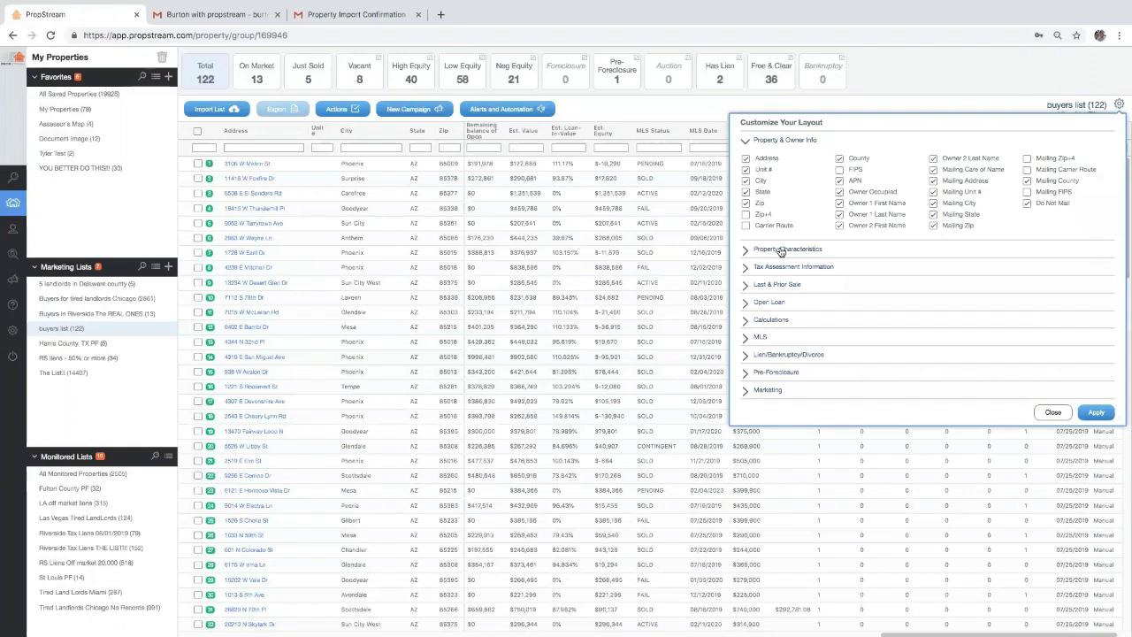
left_click(779, 252)
left_click(777, 223)
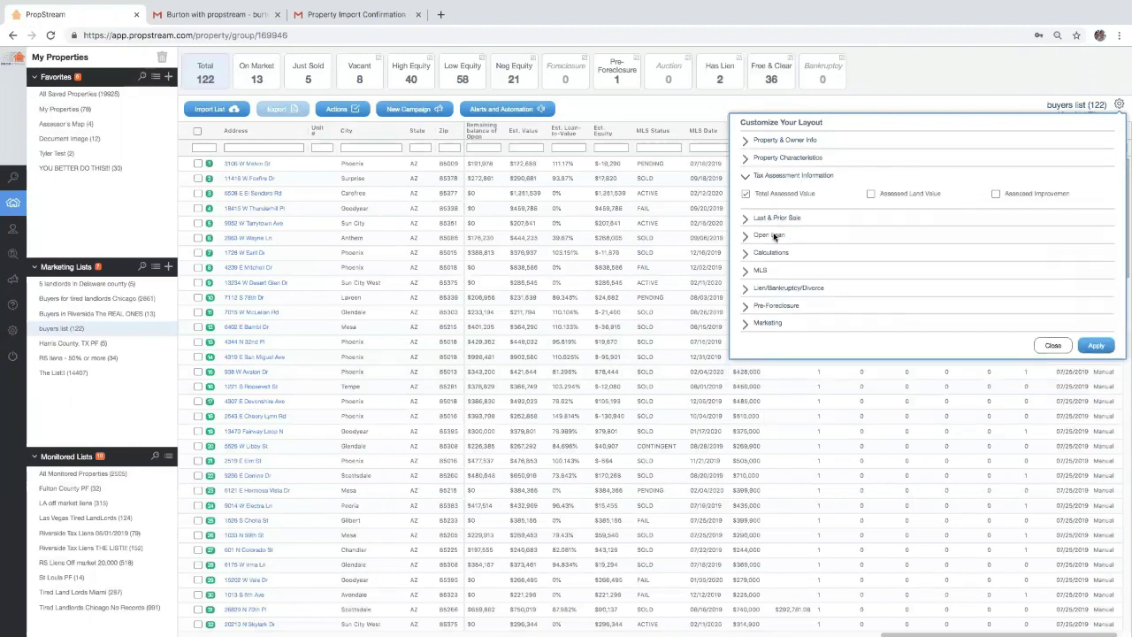
left_click(768, 272)
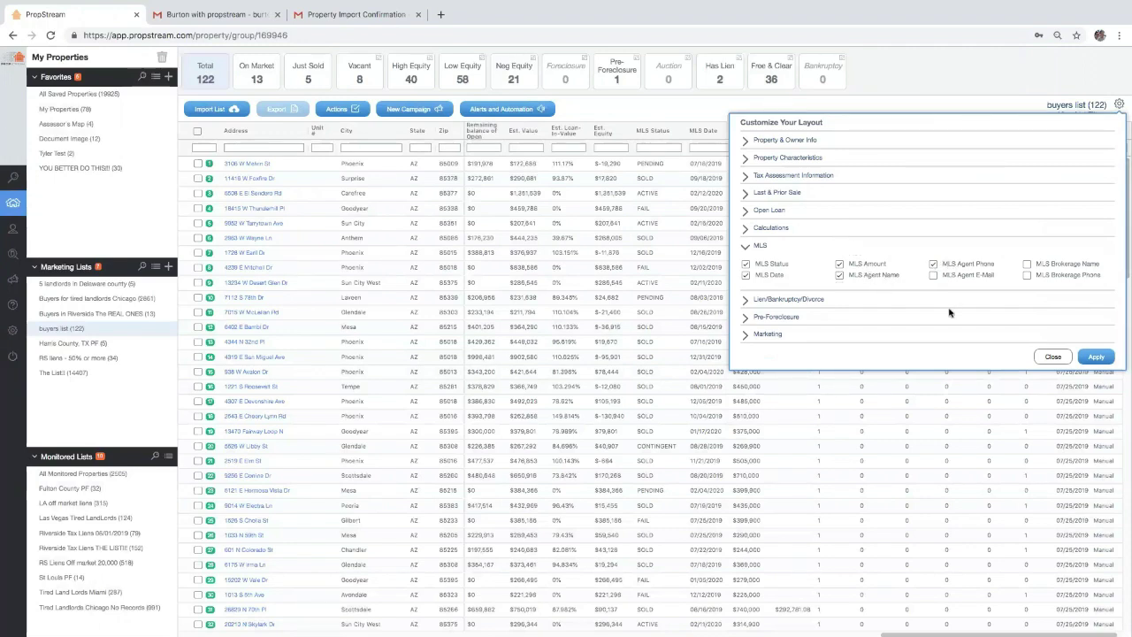
left_click(1056, 357)
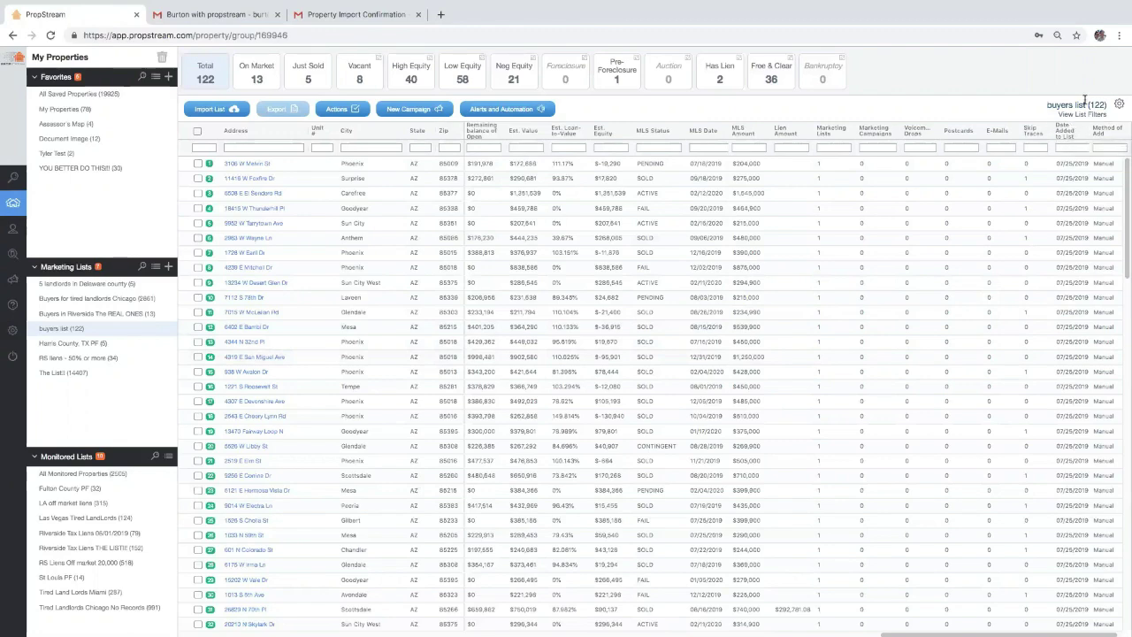
Add the Calculations and MLS columns (MLS Status, Date, Amount) to the buyers list table
left_click(1092, 118)
left_click(563, 376)
left_click(1120, 104)
left_click(770, 322)
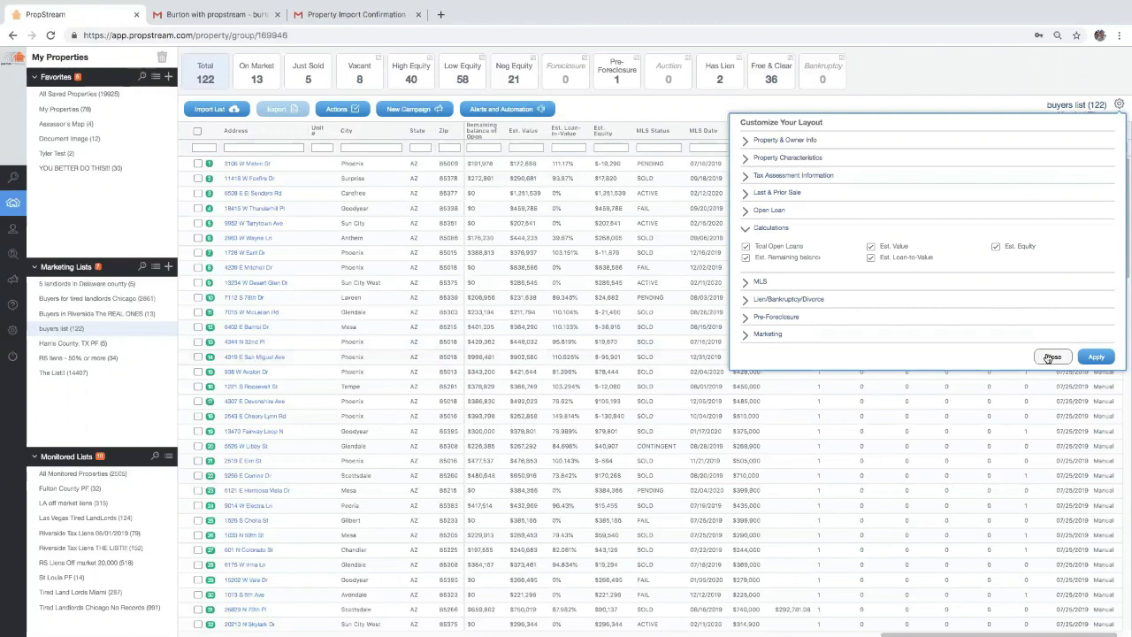
left_click(1050, 357)
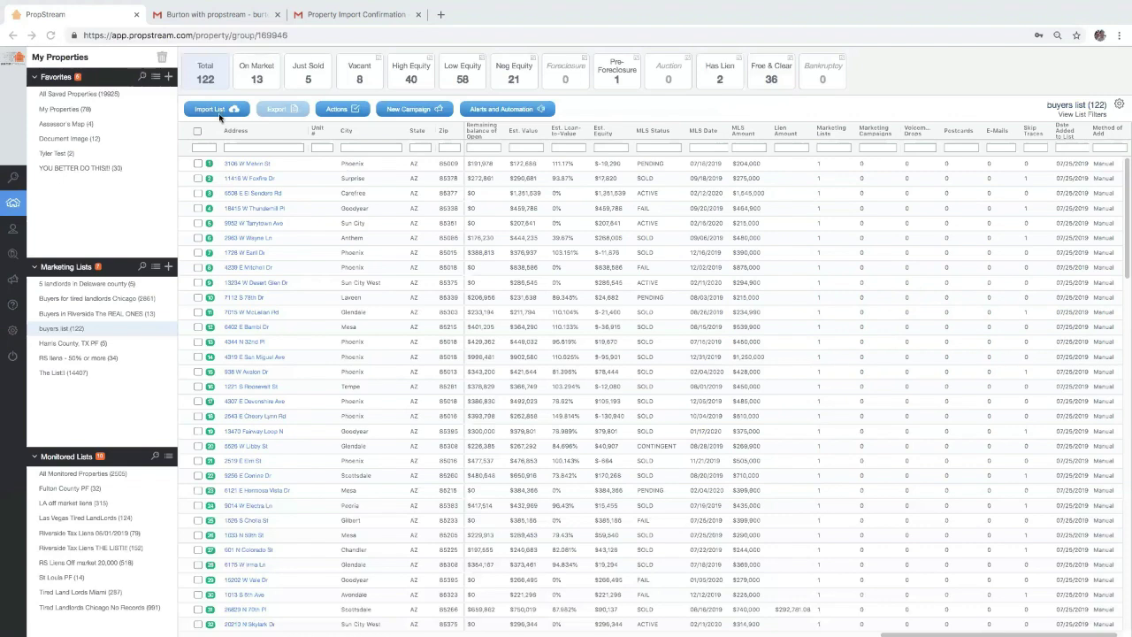
Review the addresses in Untitled spreadsheet.xlsx in Preview, then return to All Saved Properties
mouse_move(62, 5)
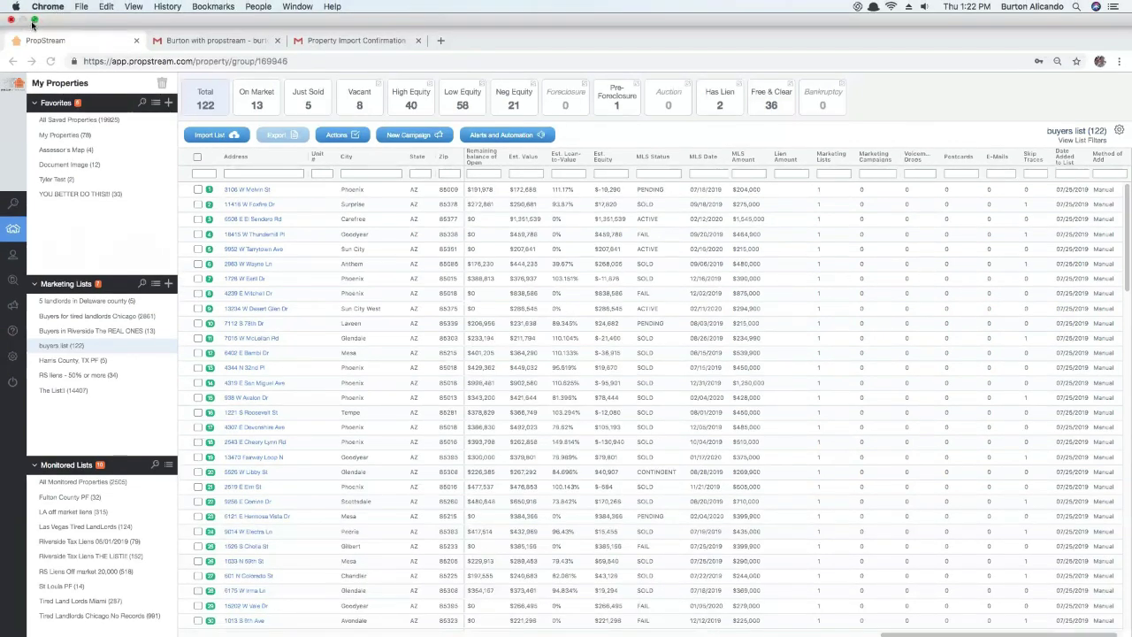
key("cmd+m")
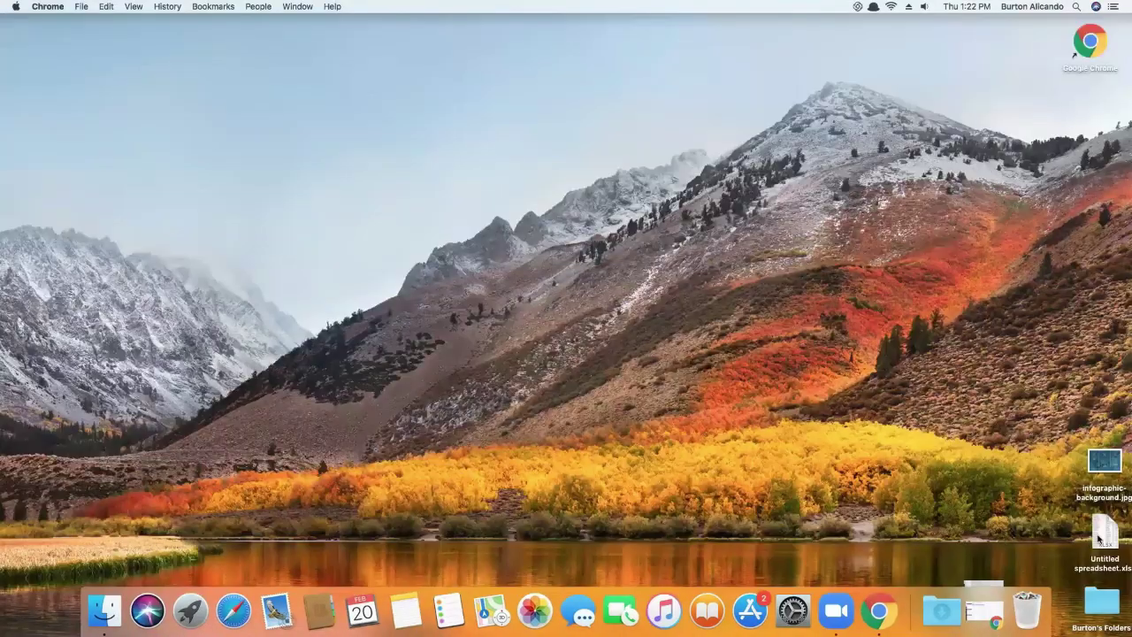
left_click(1100, 538)
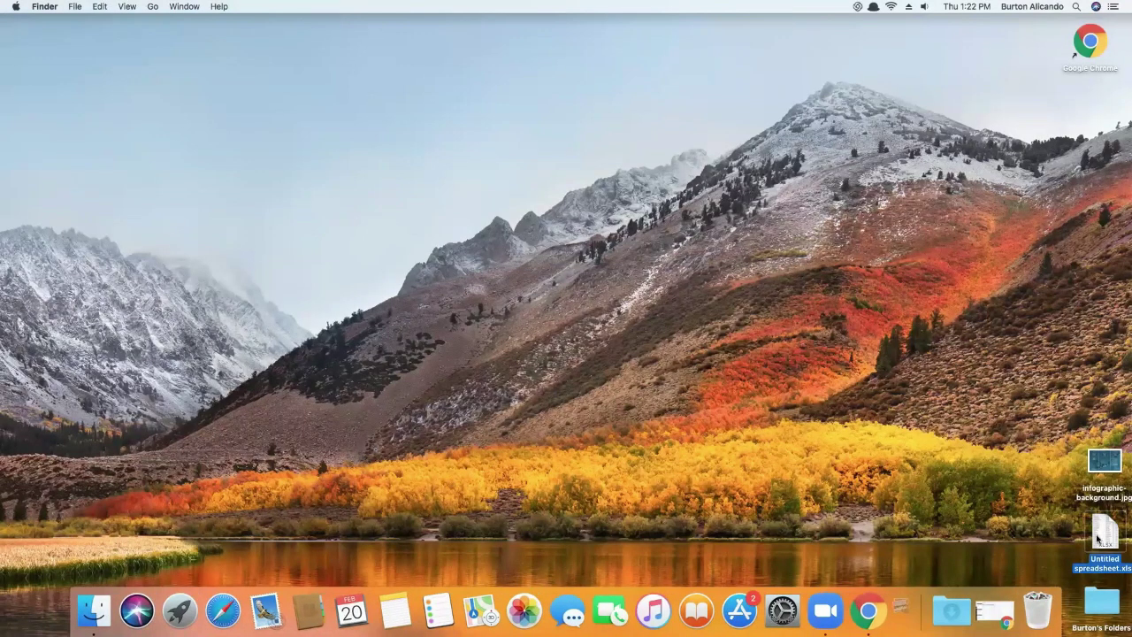
double_click(1100, 535)
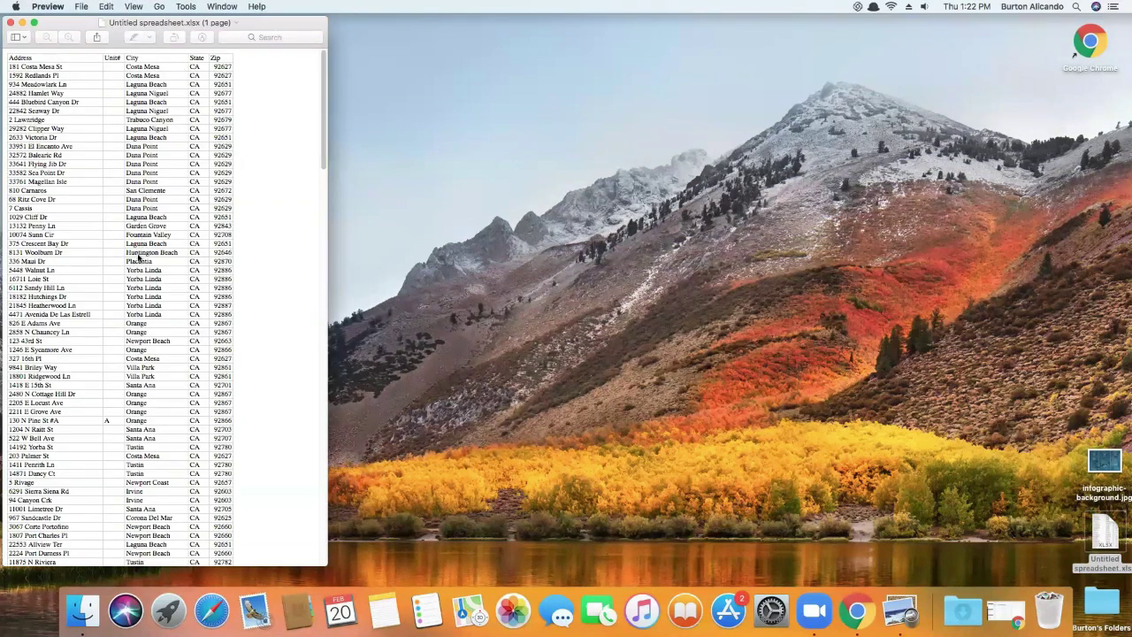
scroll(98, 248, "down", 1)
scroll(97, 245, "down", 5)
scroll(88, 250, "up", 5)
scroll(77, 263, "down", 10)
scroll(77, 262, "up", 10)
left_click(849, 594)
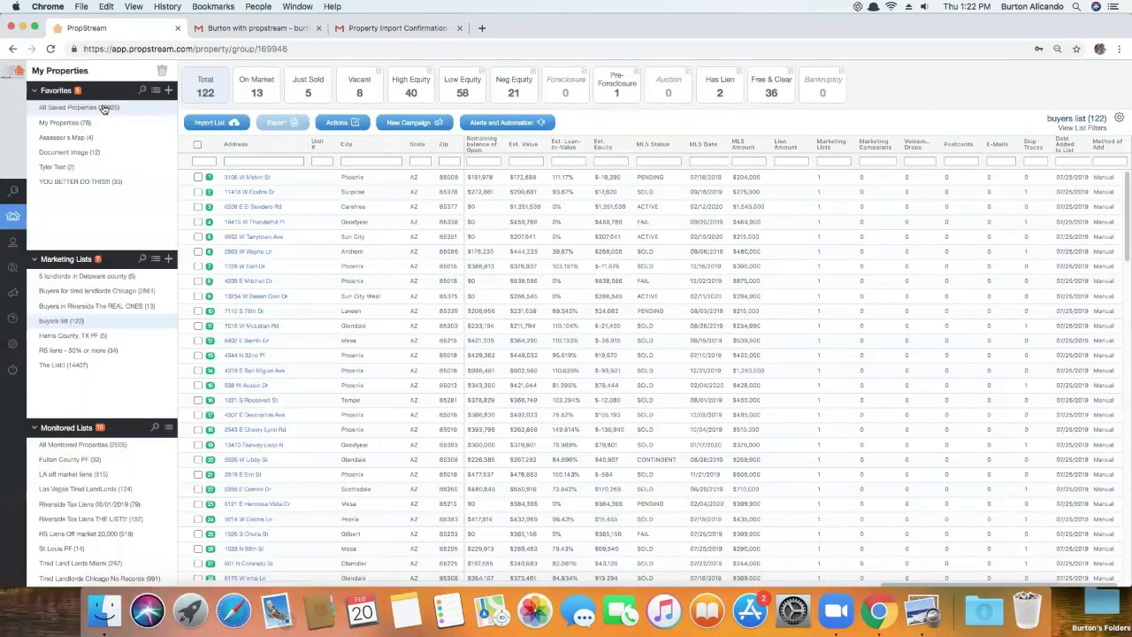
left_click(105, 108)
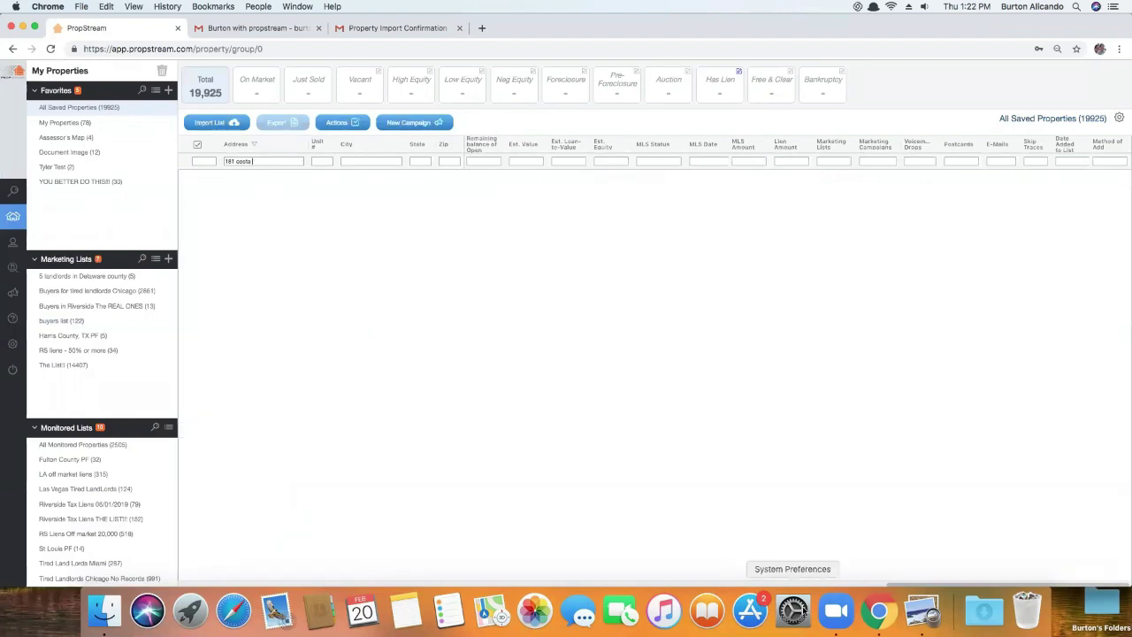
Clear the All Saved Properties address filter after briefly trying '1593'
left_click(922, 610)
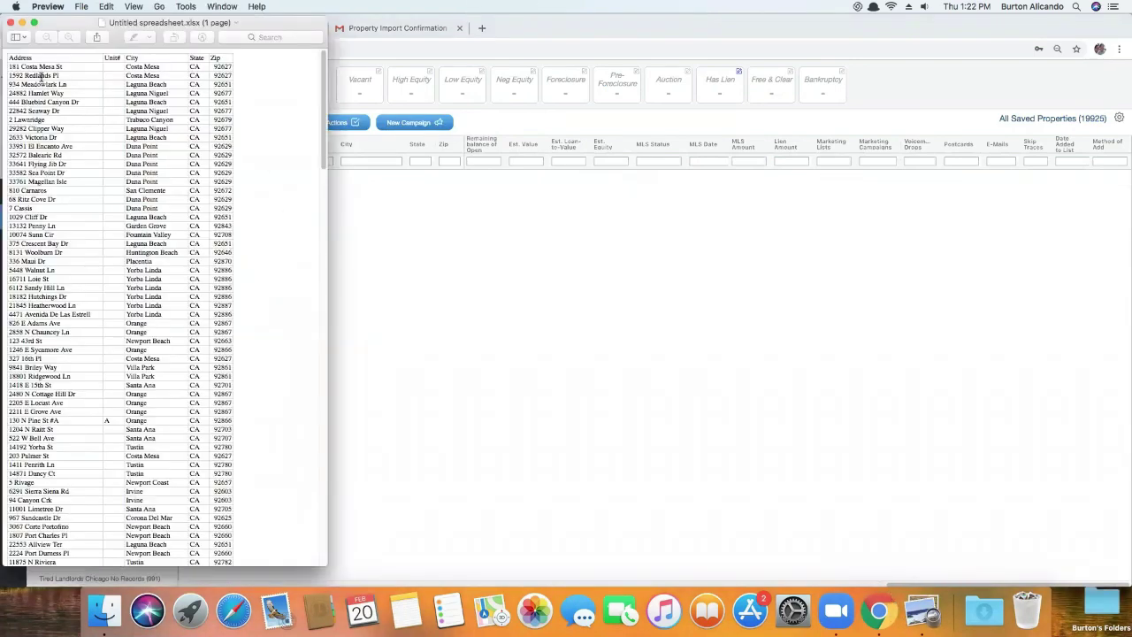
left_click(427, 236)
triple_click(264, 163)
type("1593")
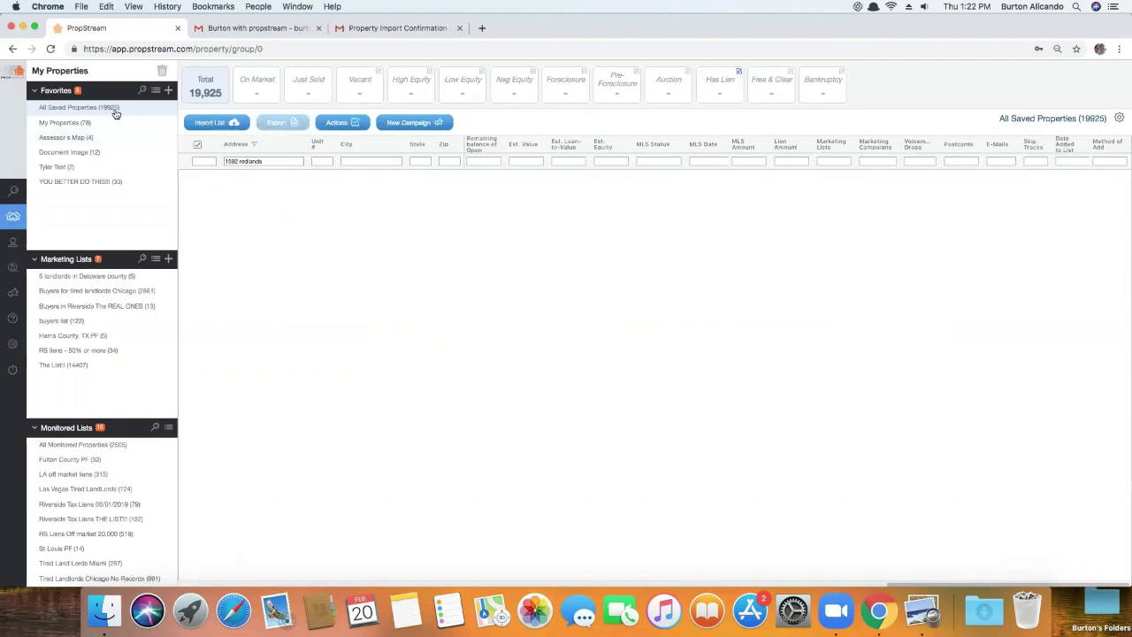
triple_click(285, 162)
key("BackSpace")
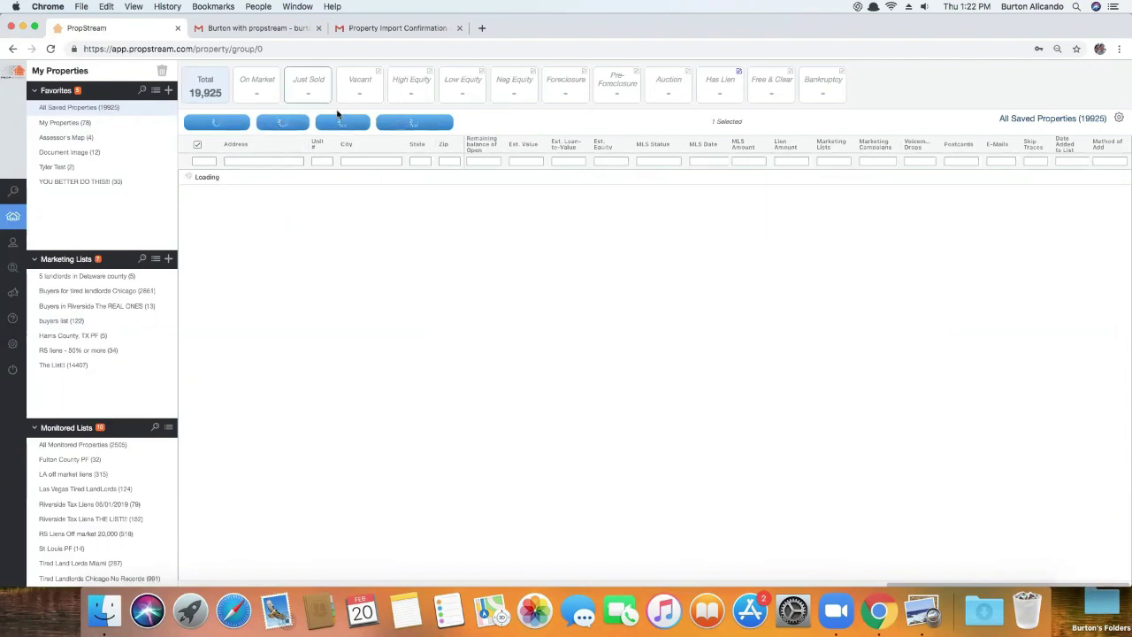
Glance at the spreadsheet, visit the property search map, then return to saved properties
left_click(922, 610)
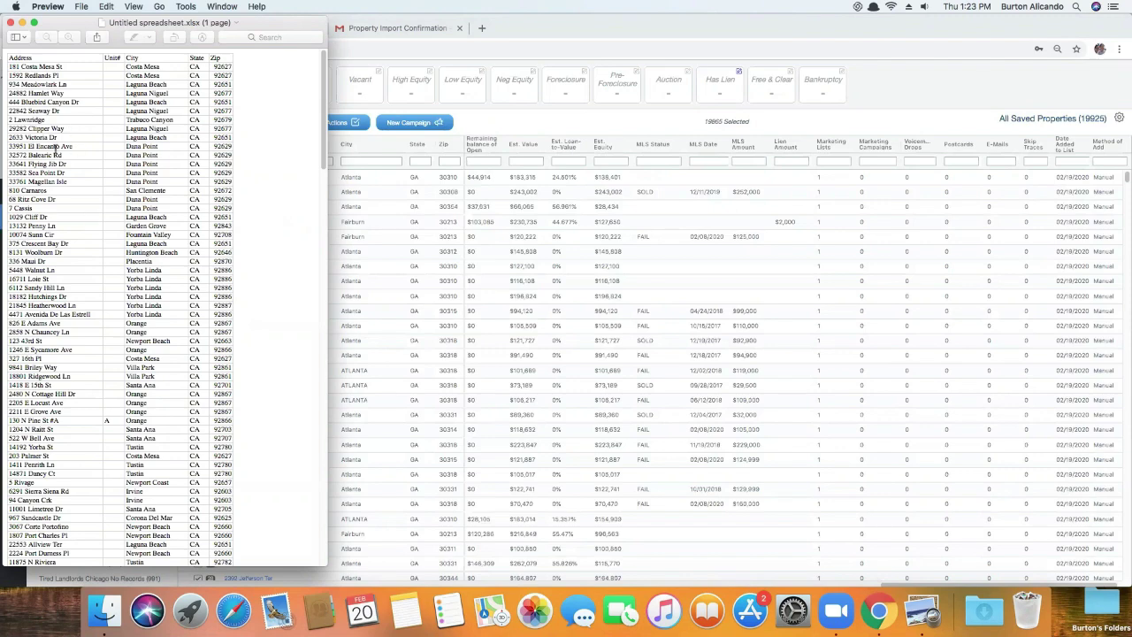
left_click(488, 135)
left_click(41, 191)
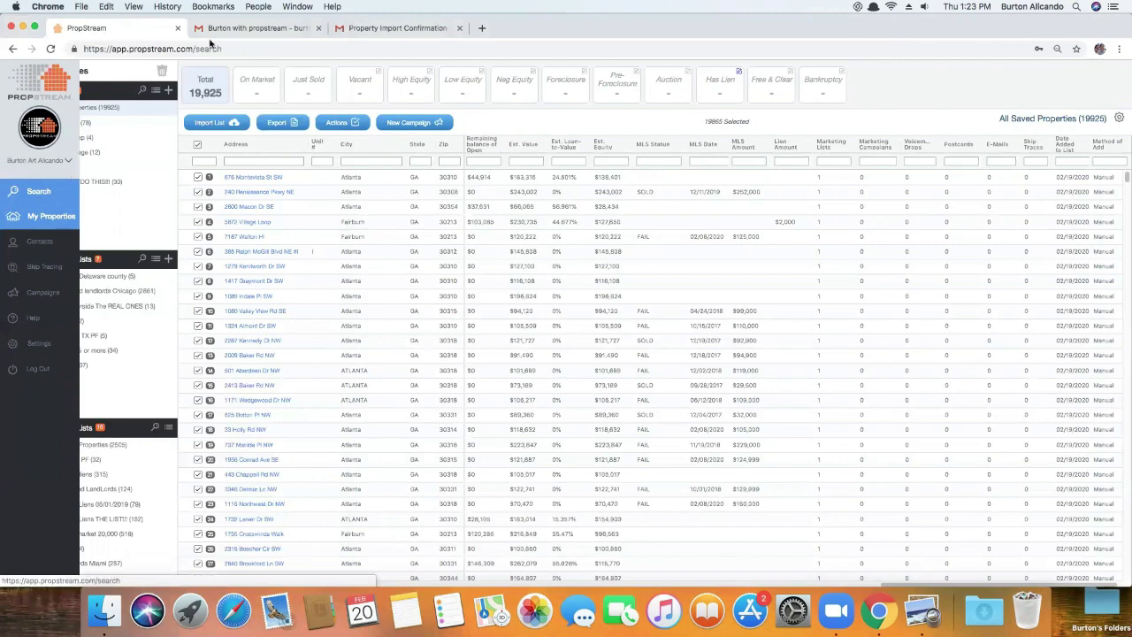
left_click(143, 65)
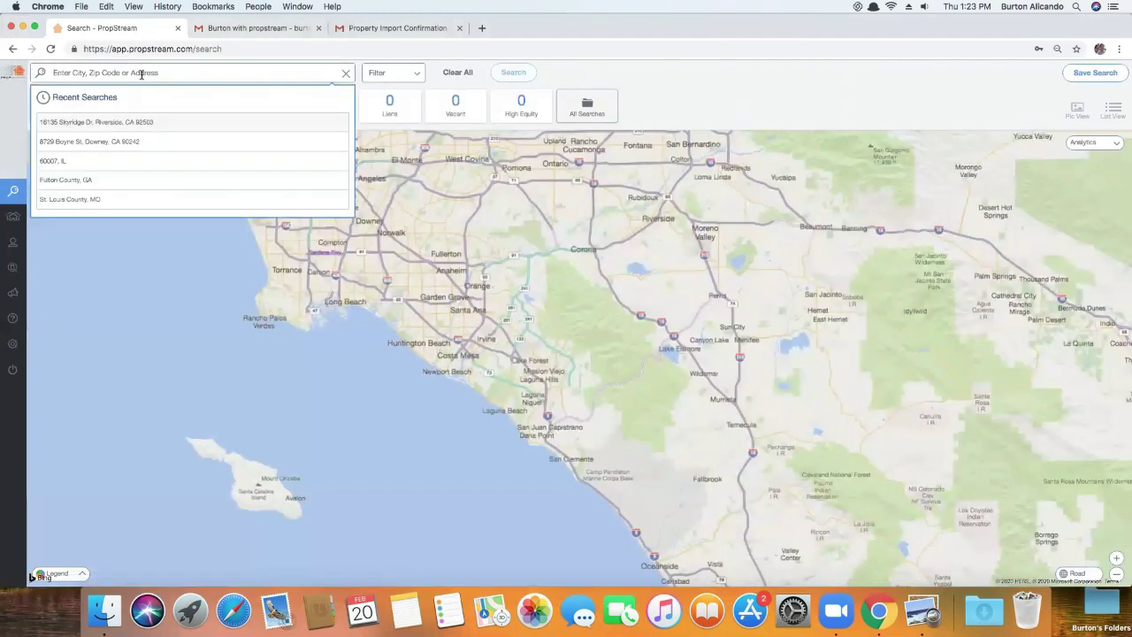
mouse_move(9, 258)
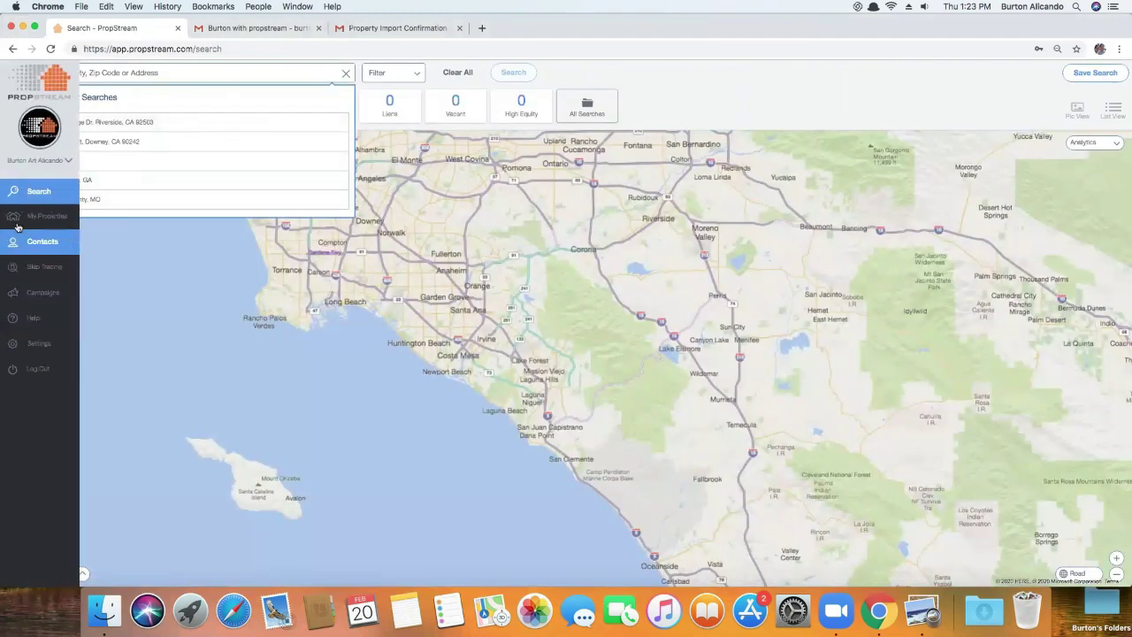
left_click(18, 226)
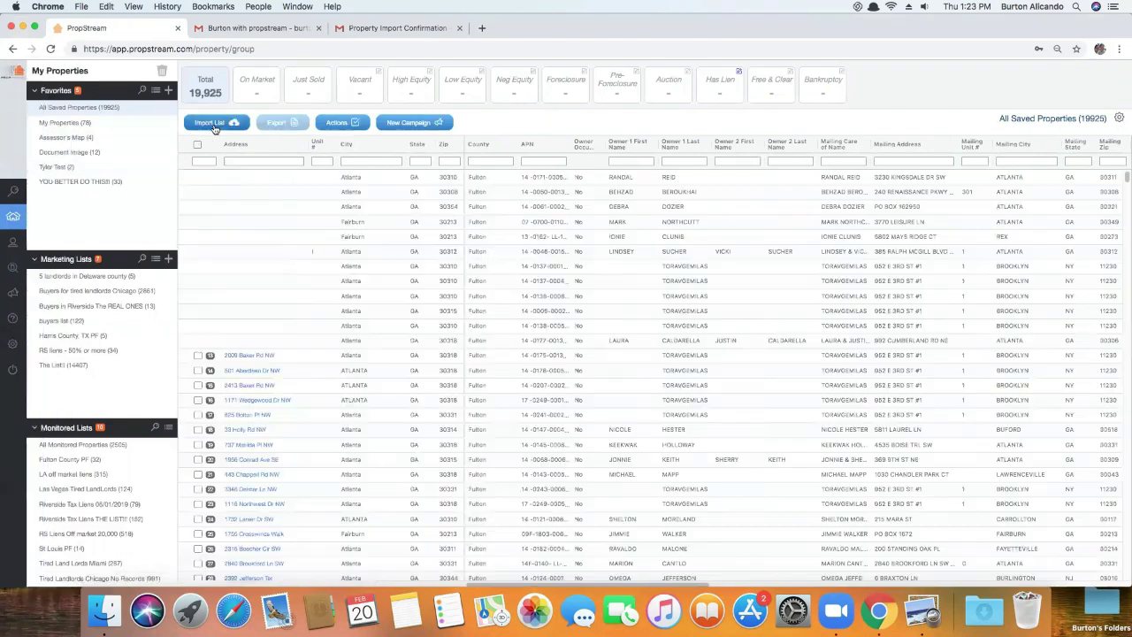
Delete both old D4D list import records from the Import Properties window
left_click(219, 125)
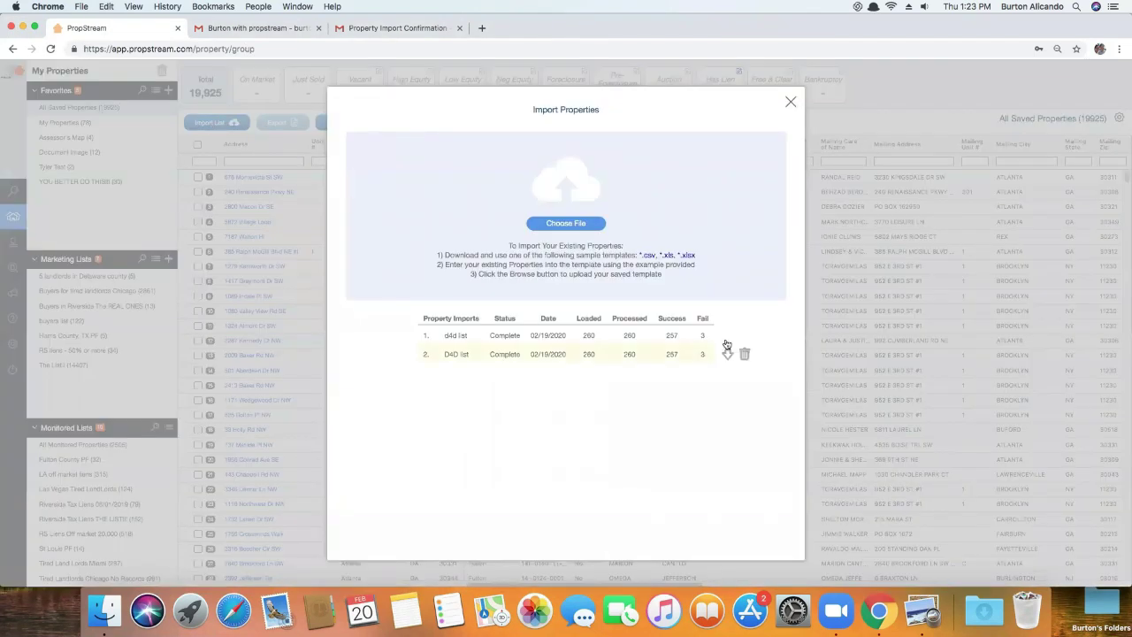
left_click(745, 335)
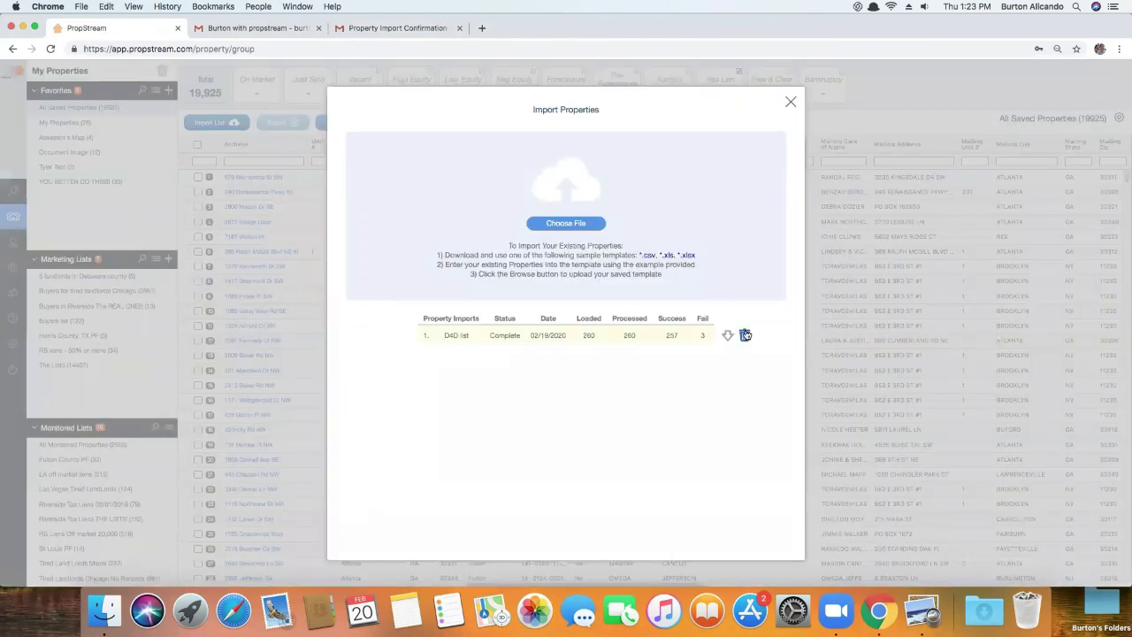
left_click(748, 334)
left_click(630, 356)
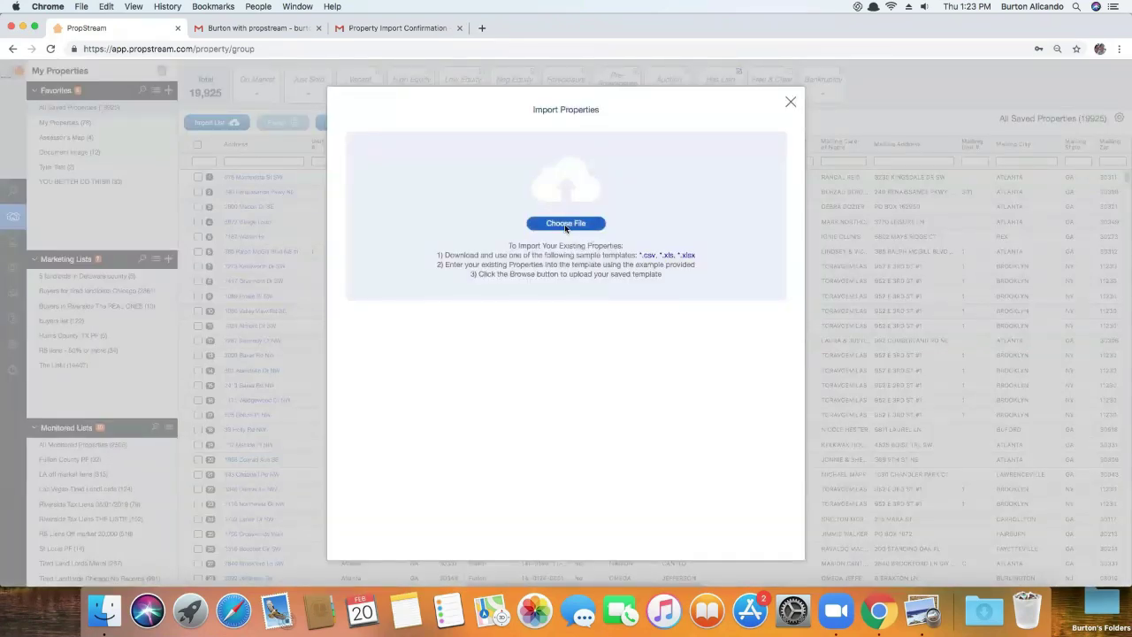
left_click(189, 122)
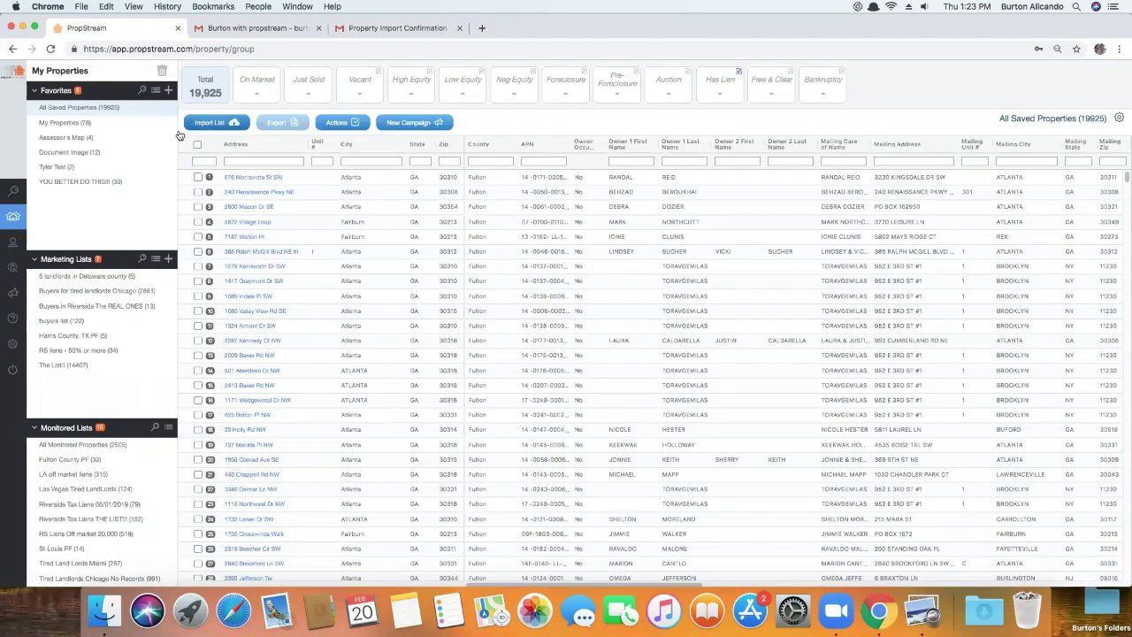
Load Untitled spreadsheet.xlsx from the Desktop for import and choose Create New marketing list
mouse_move(5, 232)
left_click(236, 124)
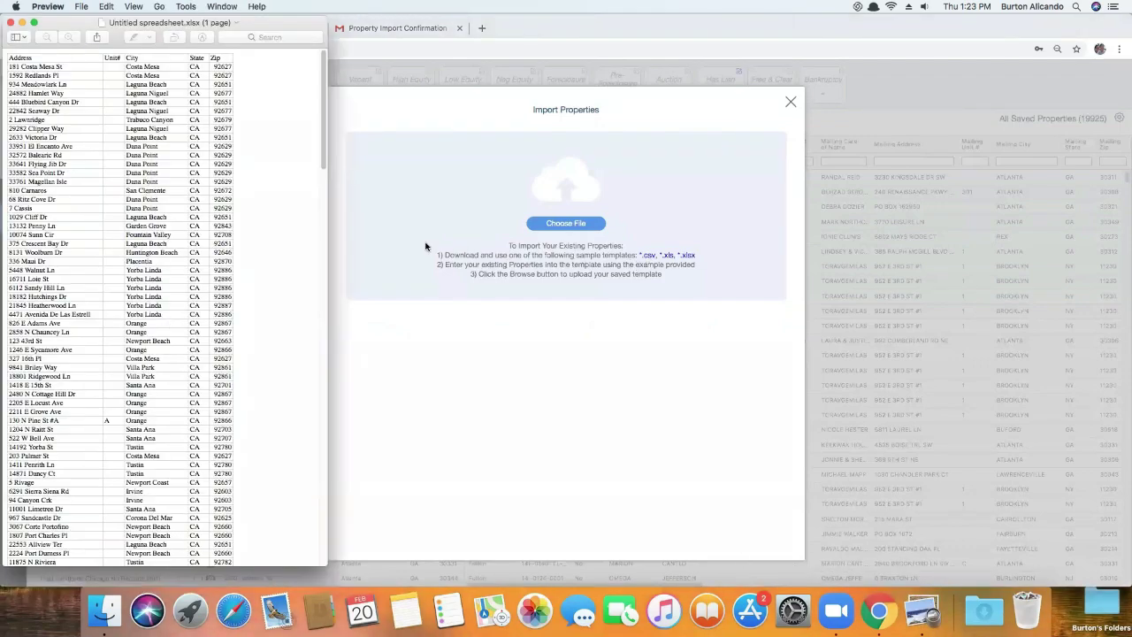
left_click(579, 227)
left_click(579, 226)
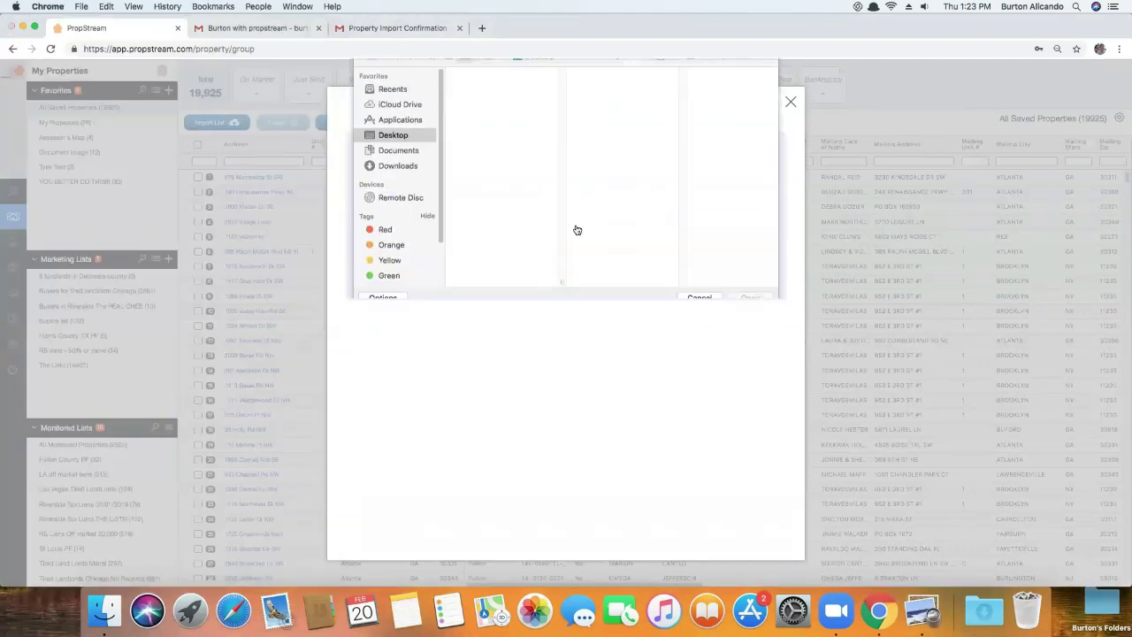
double_click(485, 119)
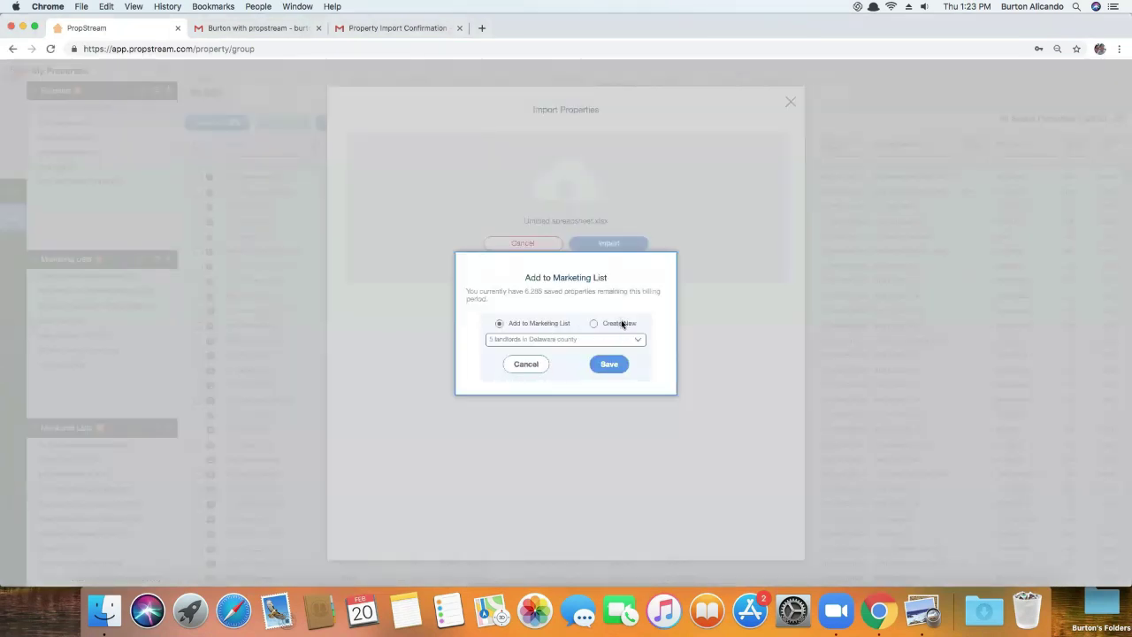
left_click(623, 324)
Name the new marketing list D4D List and save, importing 257 of 260 properties
left_click(611, 339)
type("D4D List")
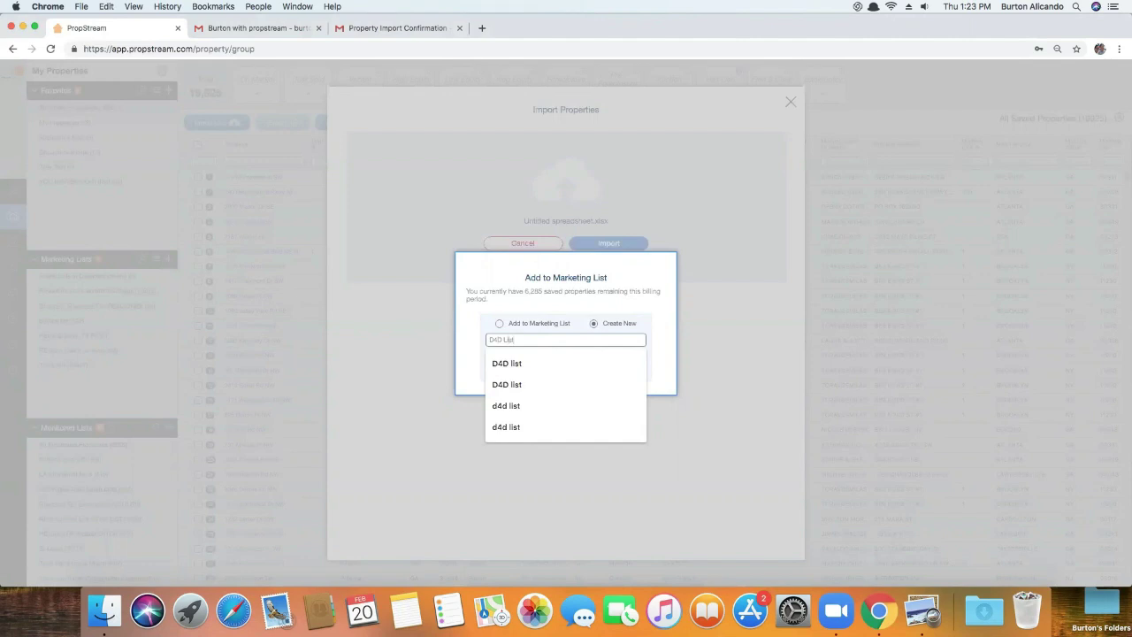
left_click(589, 292)
left_click(610, 363)
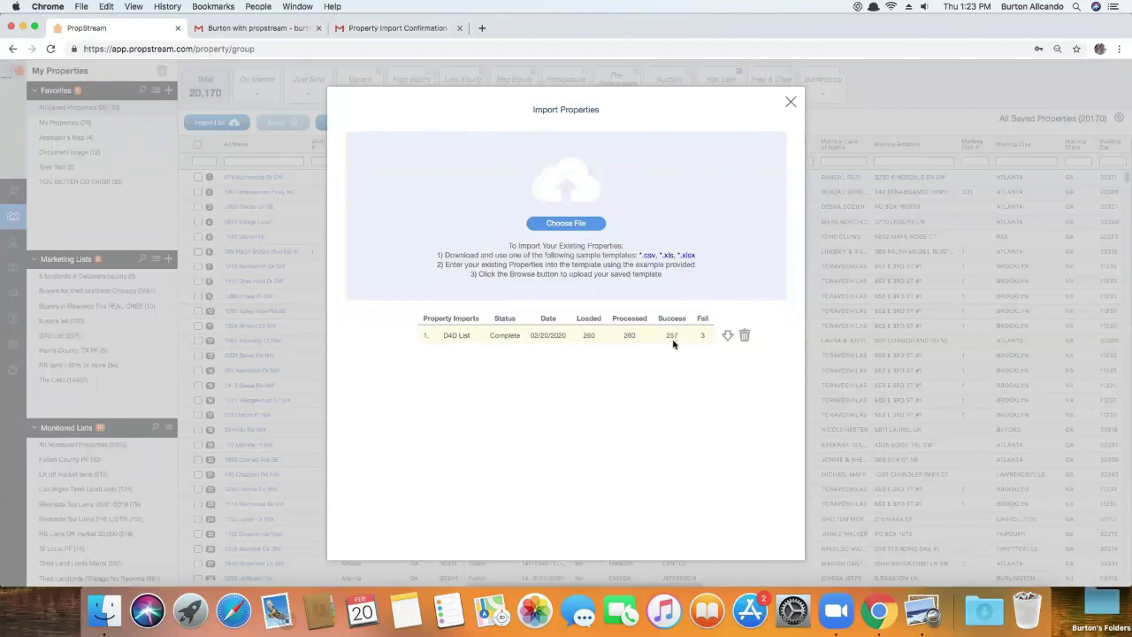
Review the failed rows in the Property Import 100635.xlsx report, then close it and return to PropStream
left_click(727, 336)
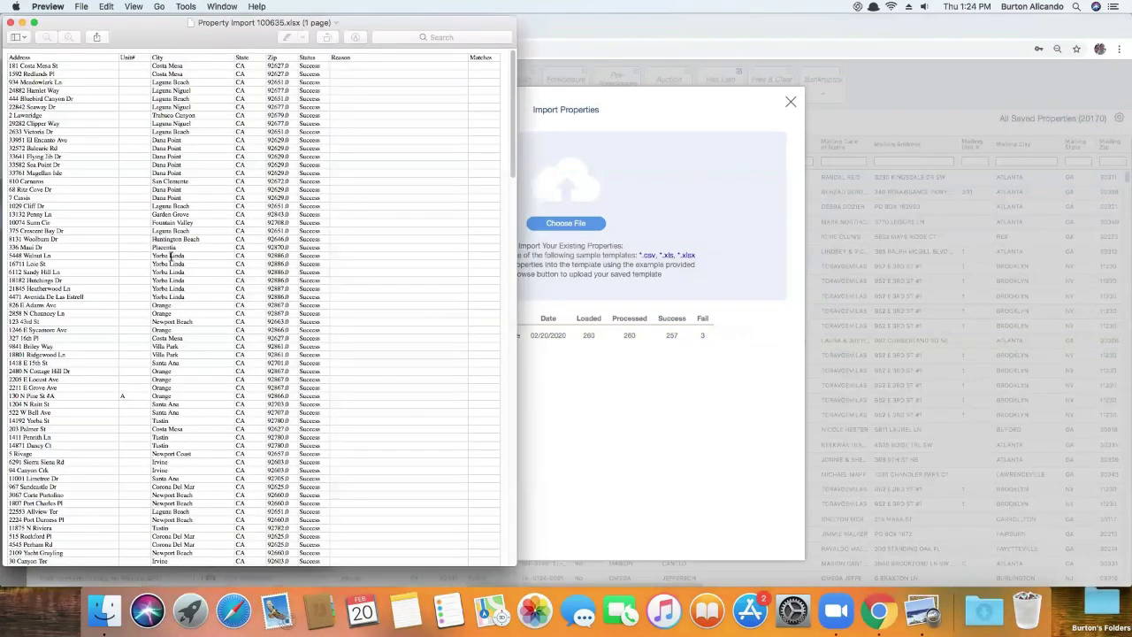
scroll(197, 280, "down", 15)
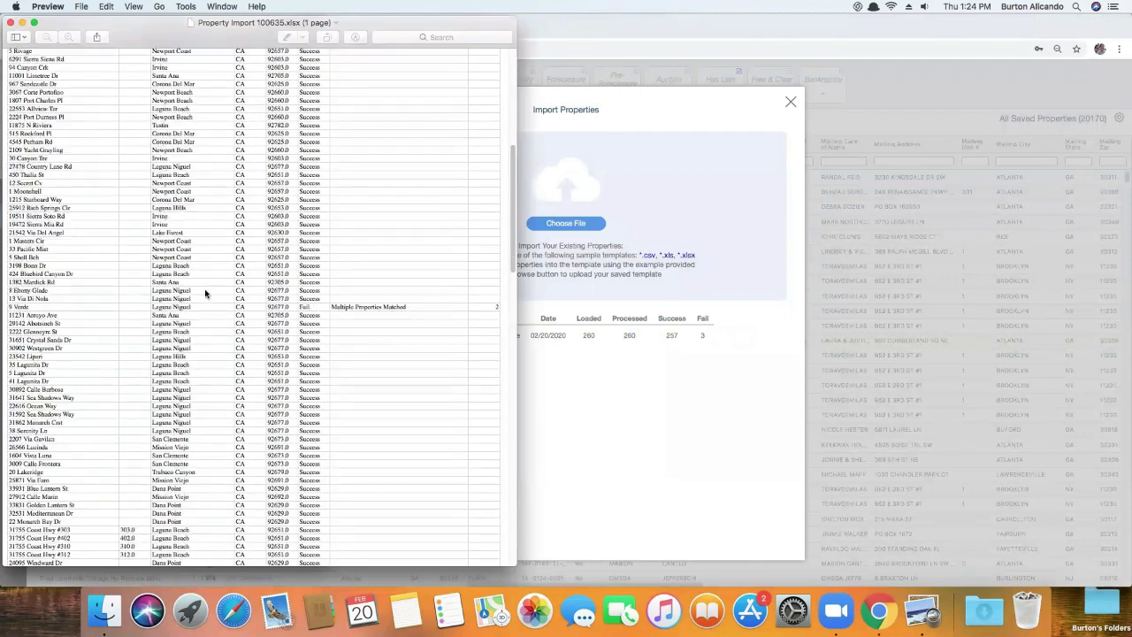
left_click_drag(420, 188, 144, 193)
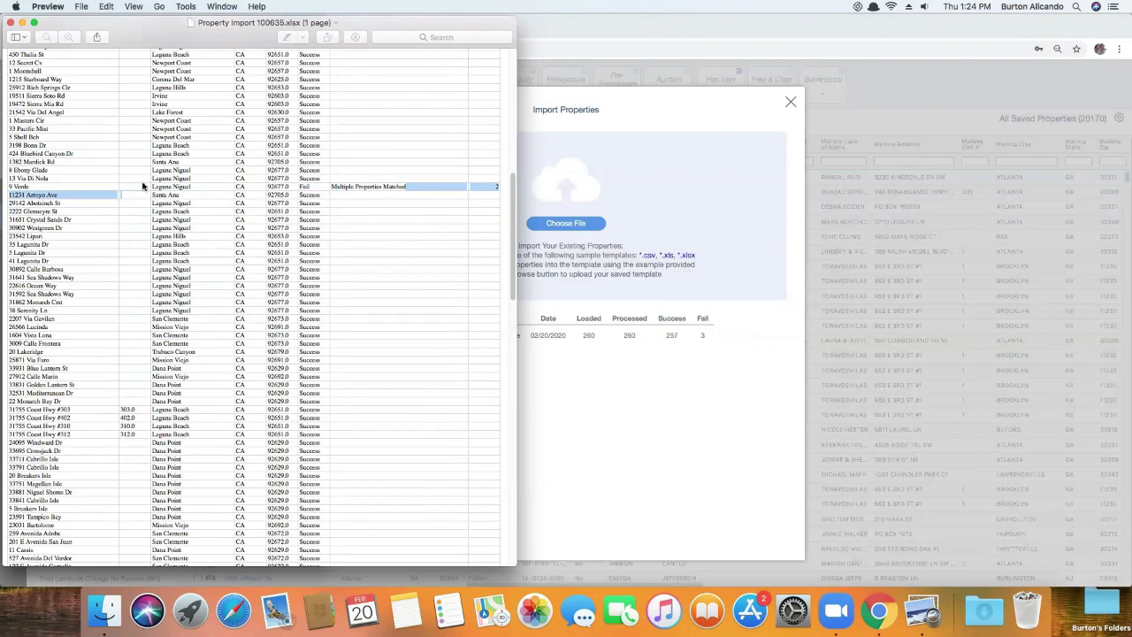
left_click(87, 192)
scroll(401, 356, "down", 10)
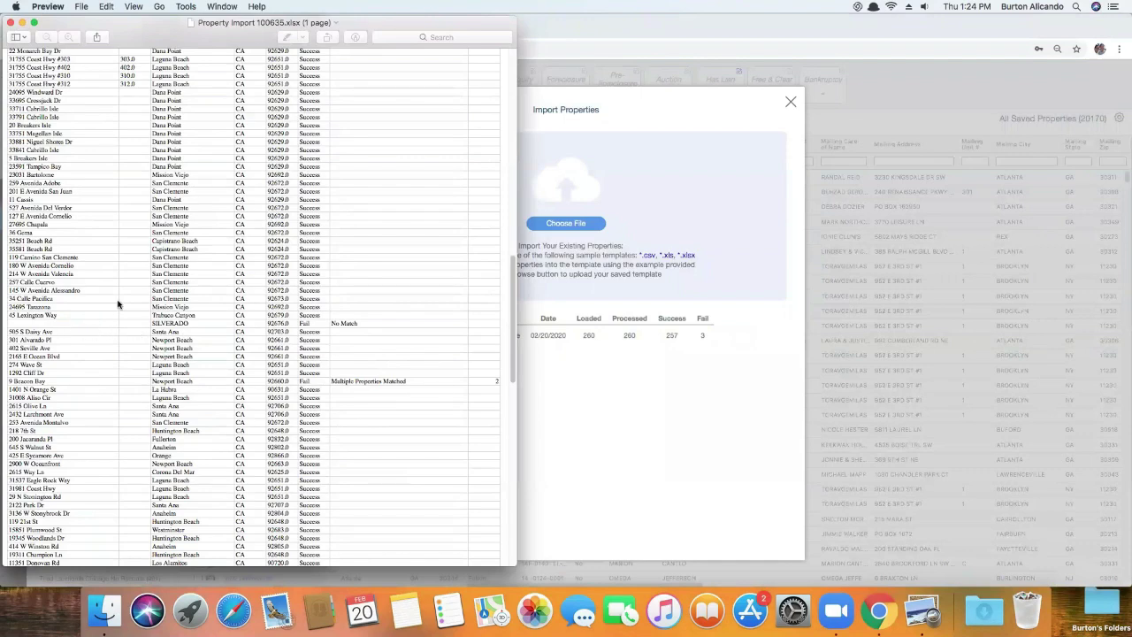
left_click(11, 23)
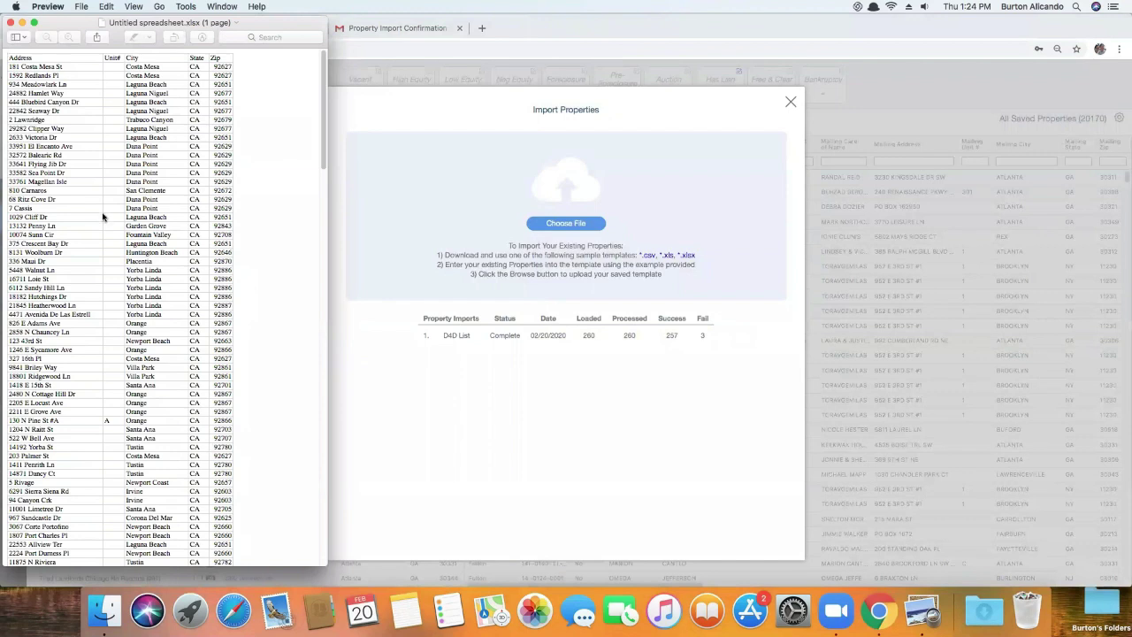
left_click(494, 355)
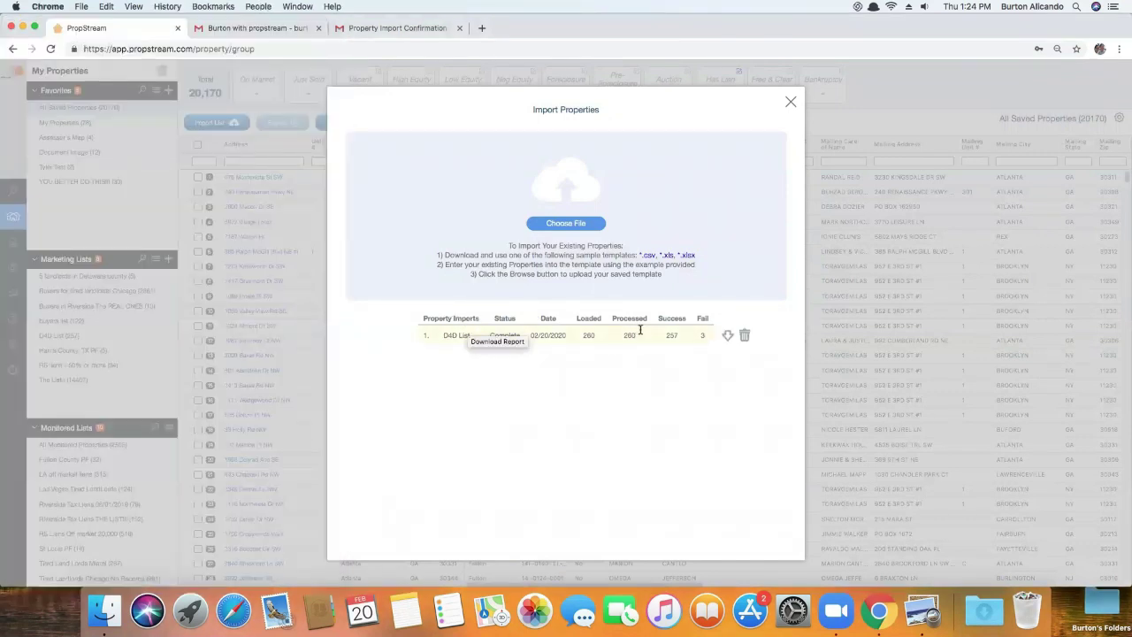
left_click(791, 101)
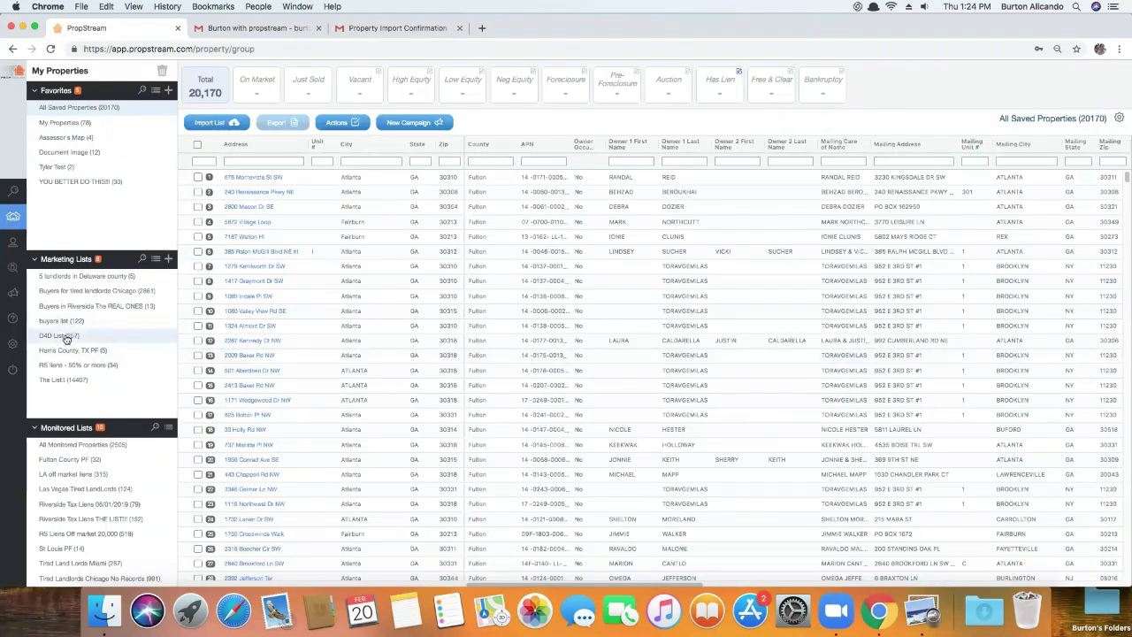
left_click(66, 338)
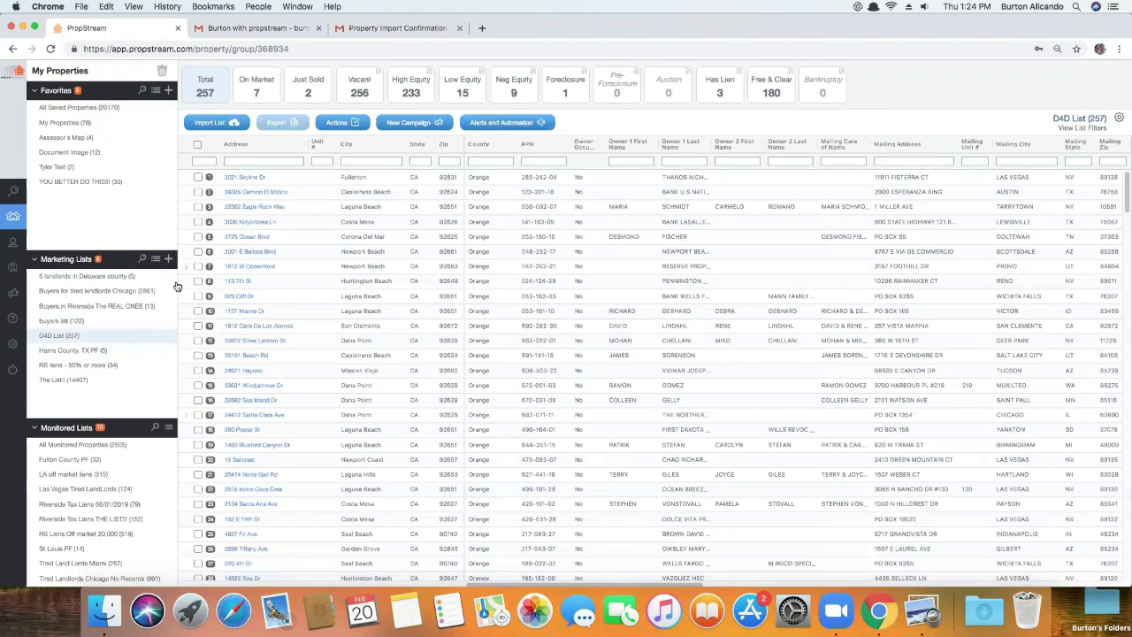
left_click(251, 179)
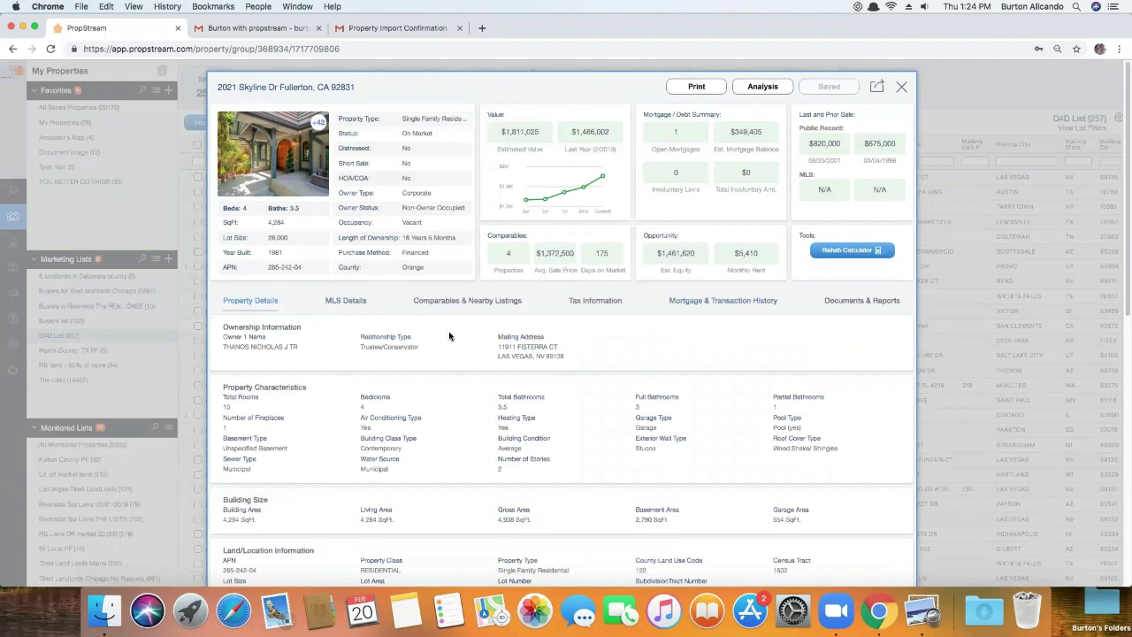
left_click(901, 88)
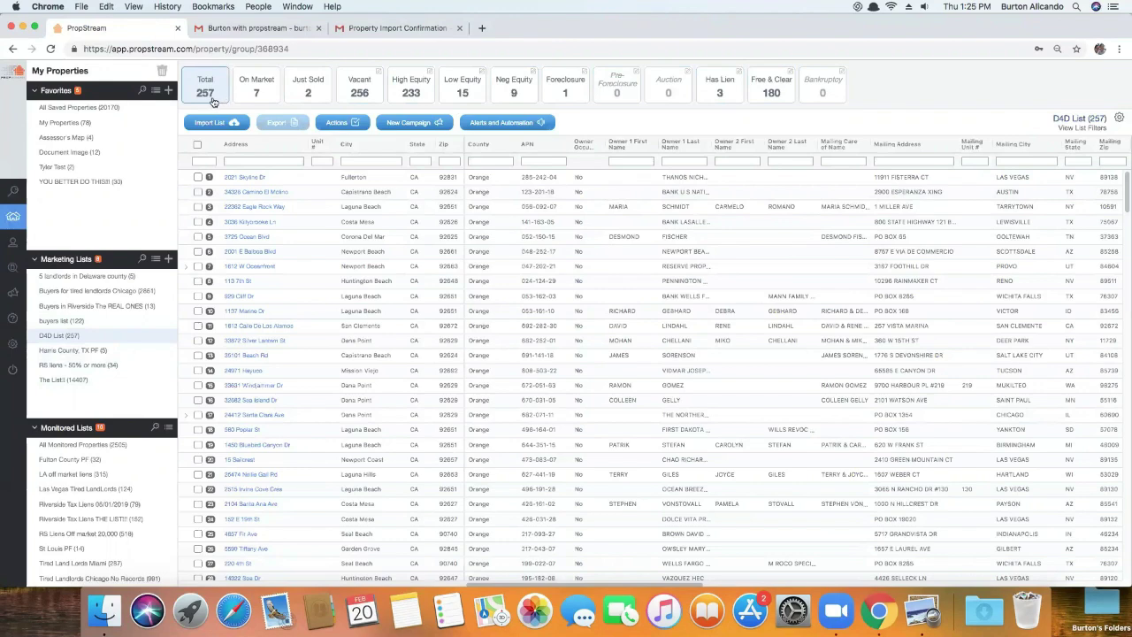
Browse the Vacant, High Equity and Negative Equity summaries, ending back on High Equity
left_click(363, 93)
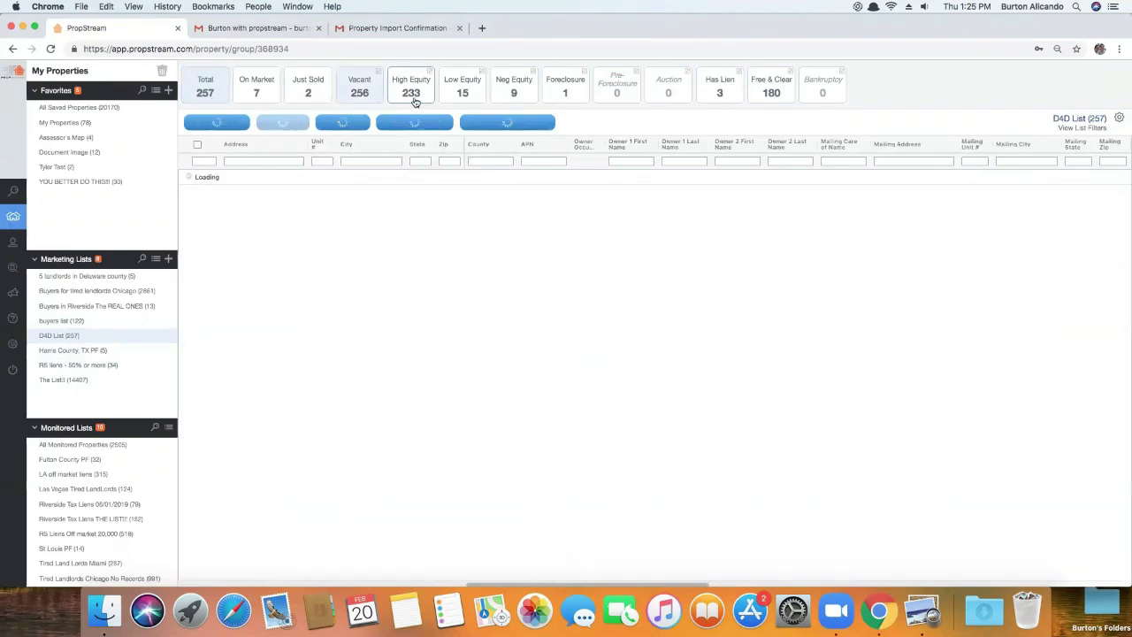
left_click(415, 96)
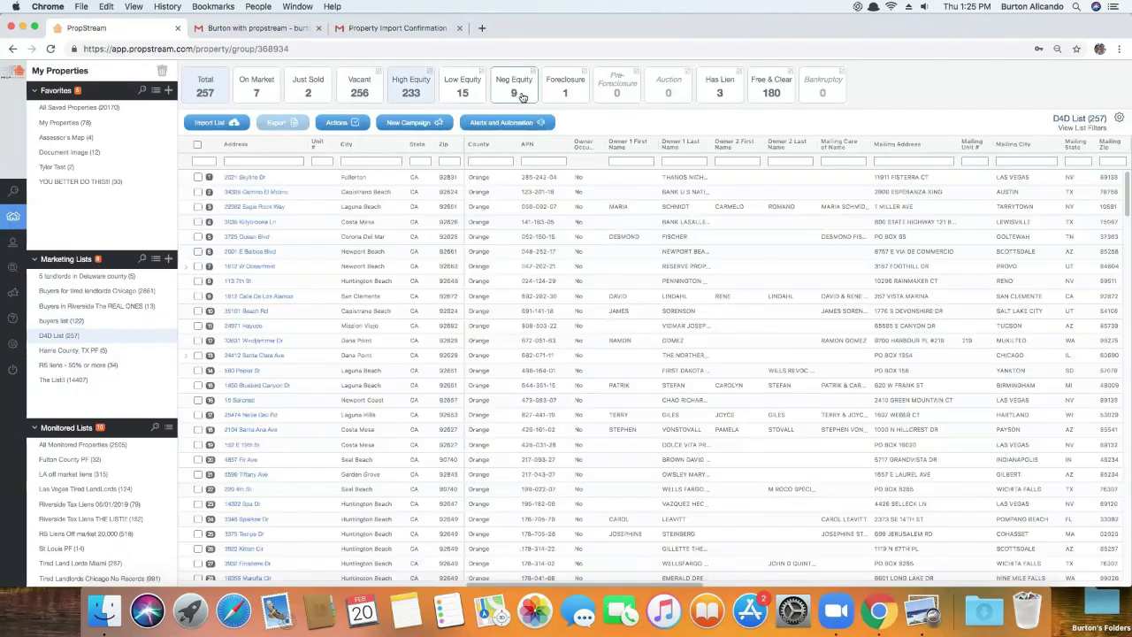
left_click(517, 101)
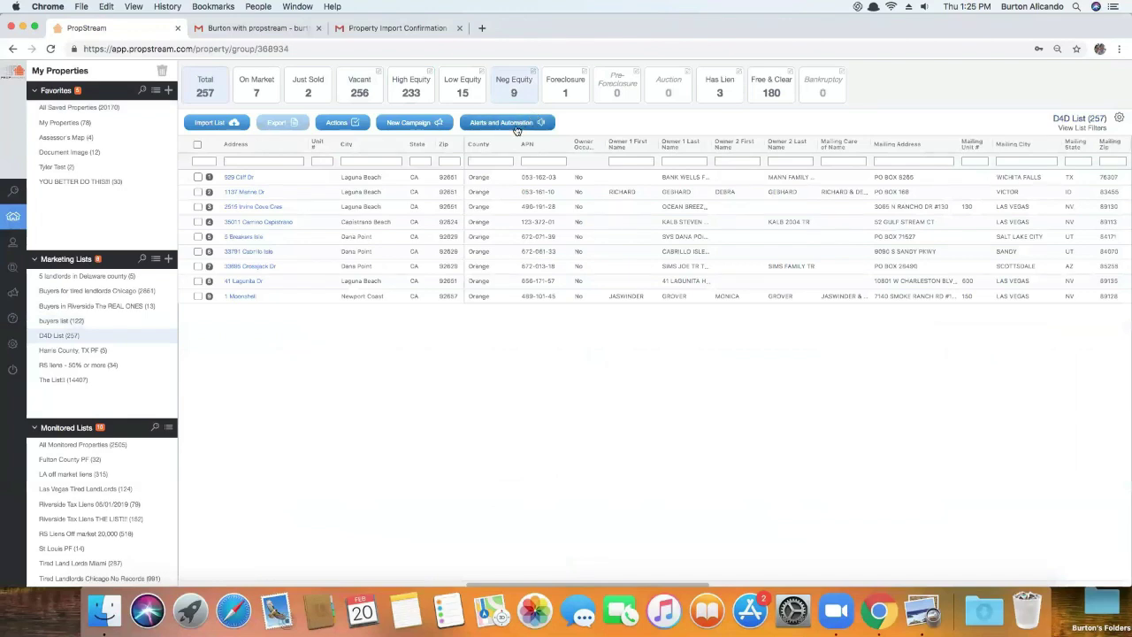
left_click(426, 80)
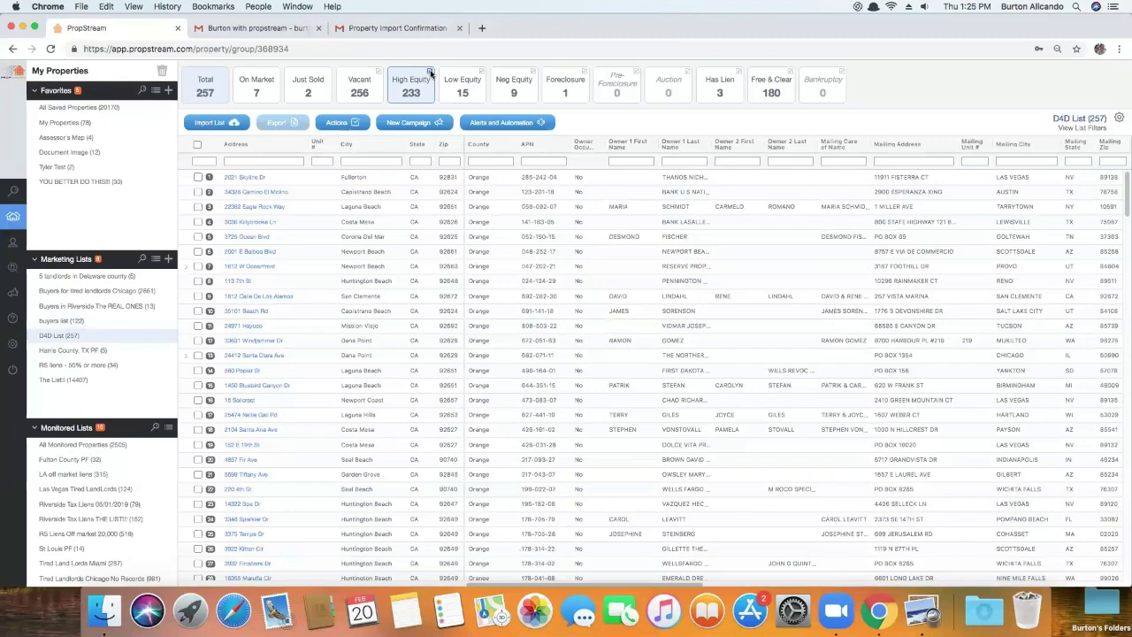
Limit High Equity to non-owner-occupied individual owners with at least 70% estimated equity
left_click(430, 74)
left_click(367, 332)
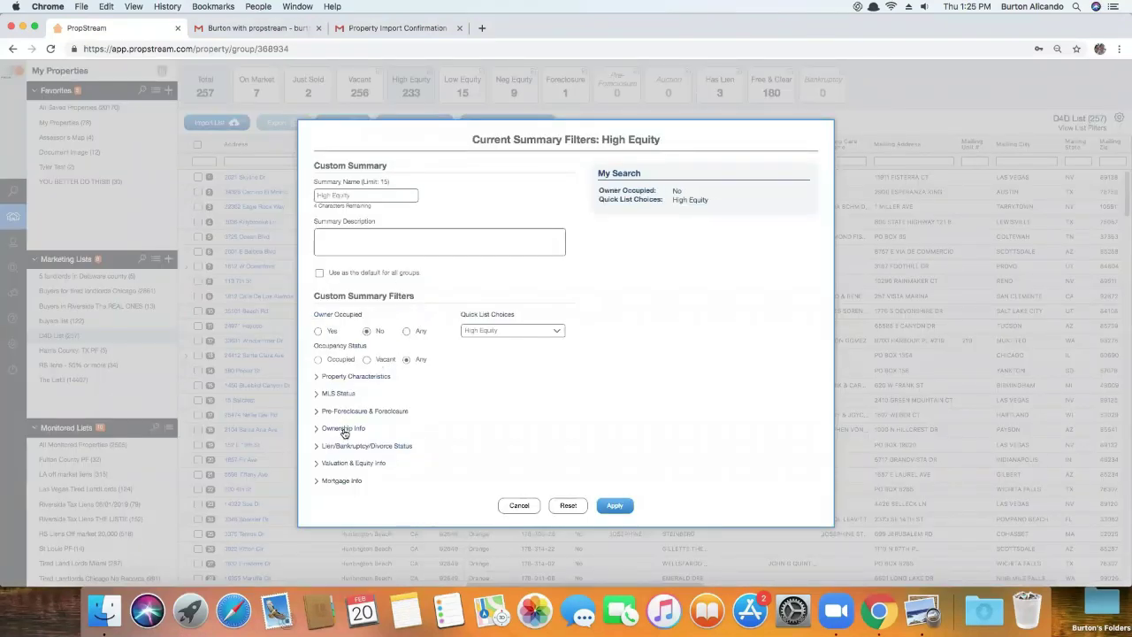
left_click(342, 429)
left_click(469, 410)
left_click(507, 430)
left_click(354, 512)
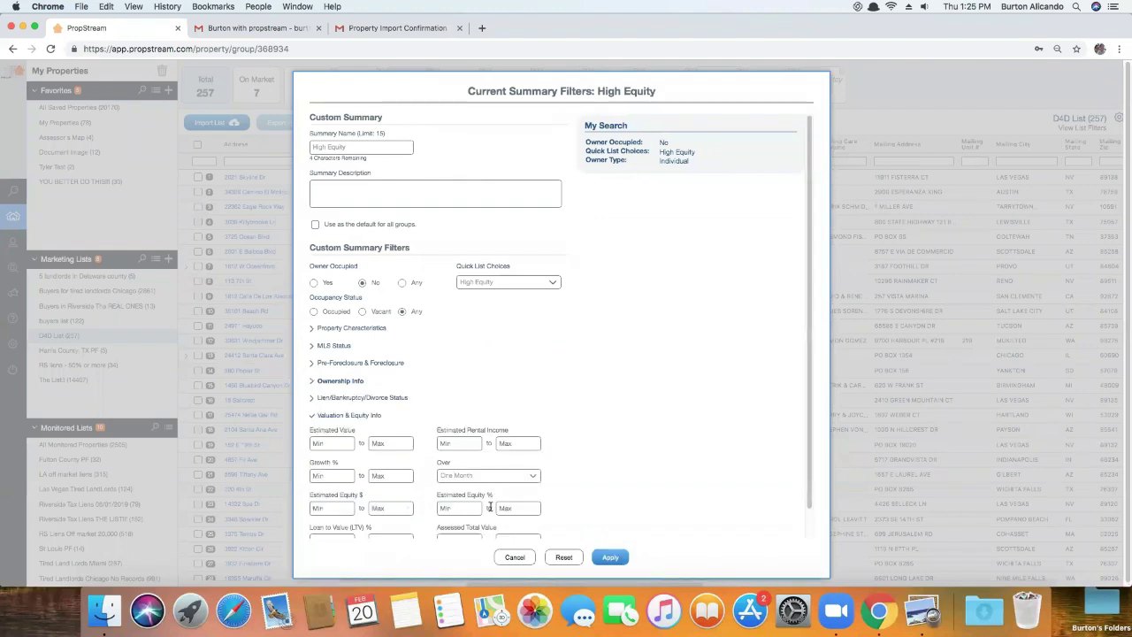
left_click(469, 510)
type("70")
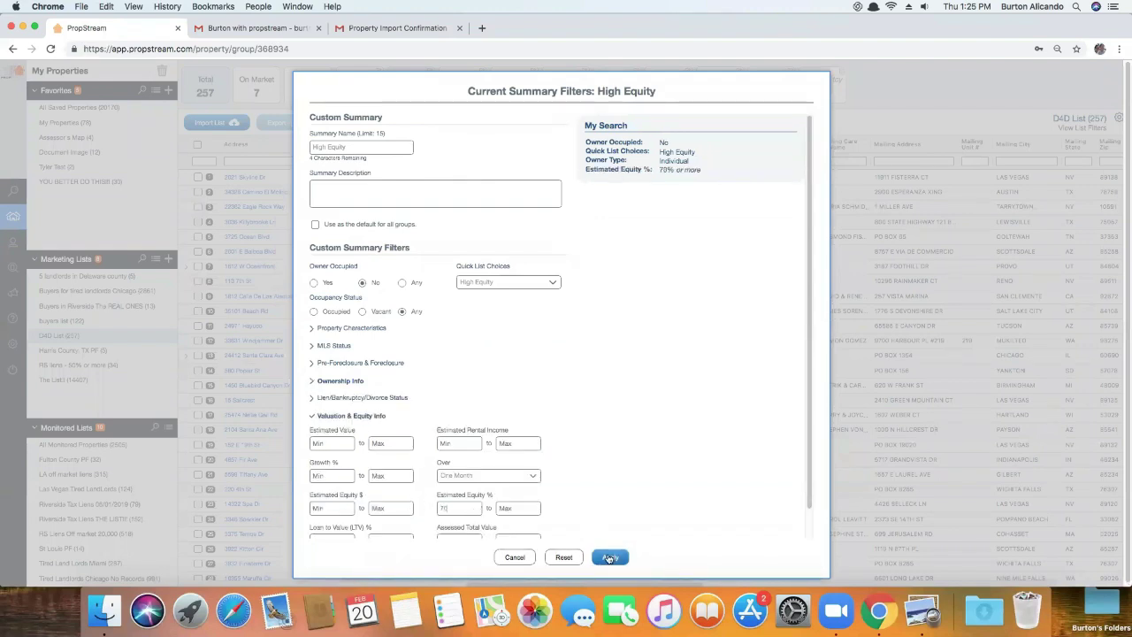
left_click(611, 557)
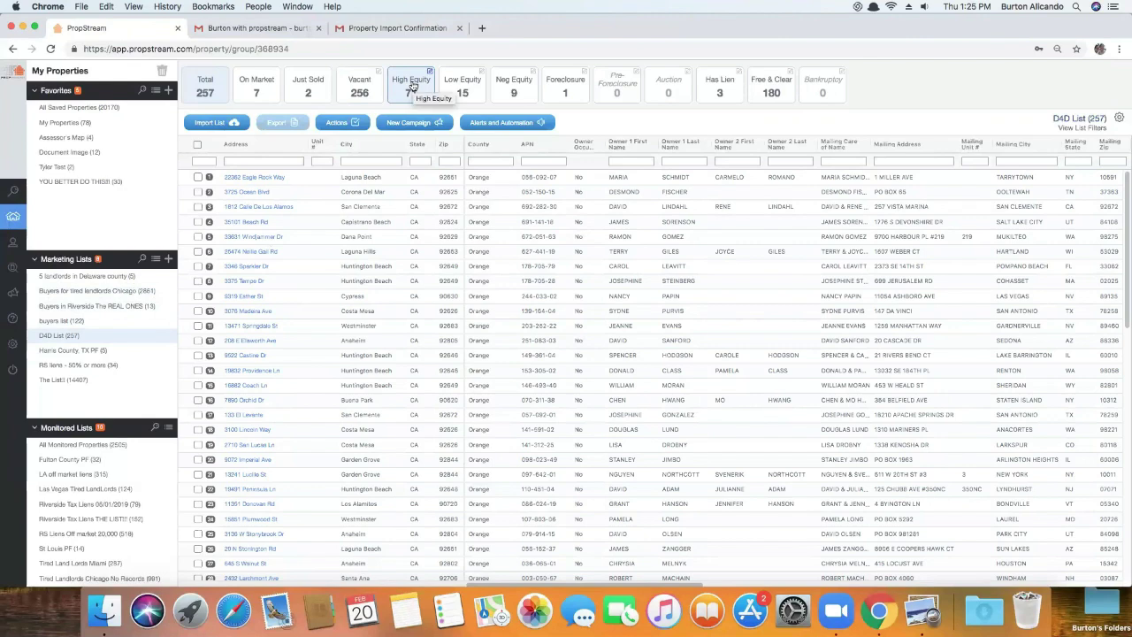
Review the refined 71 High Equity properties and check the filters without changing them
left_click(413, 84)
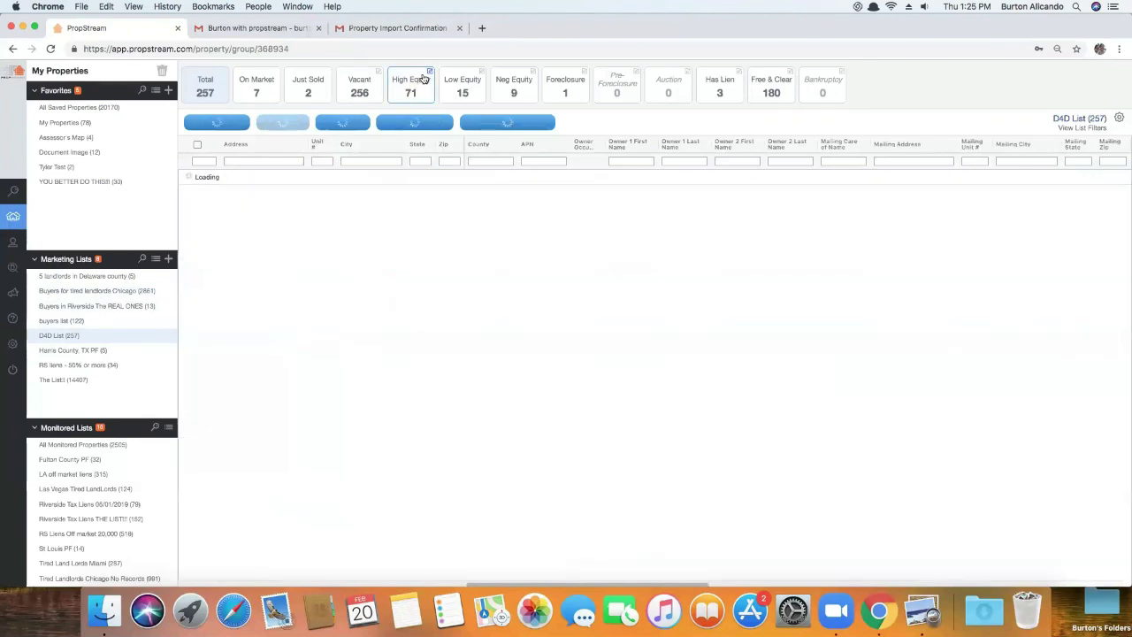
left_click(430, 71)
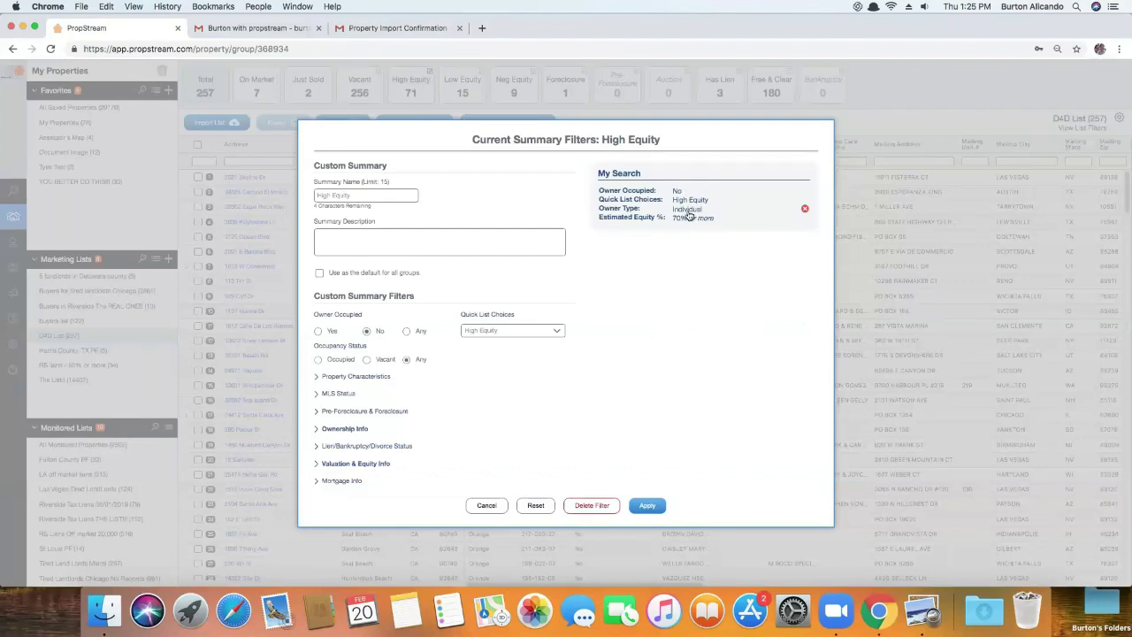
left_click(486, 506)
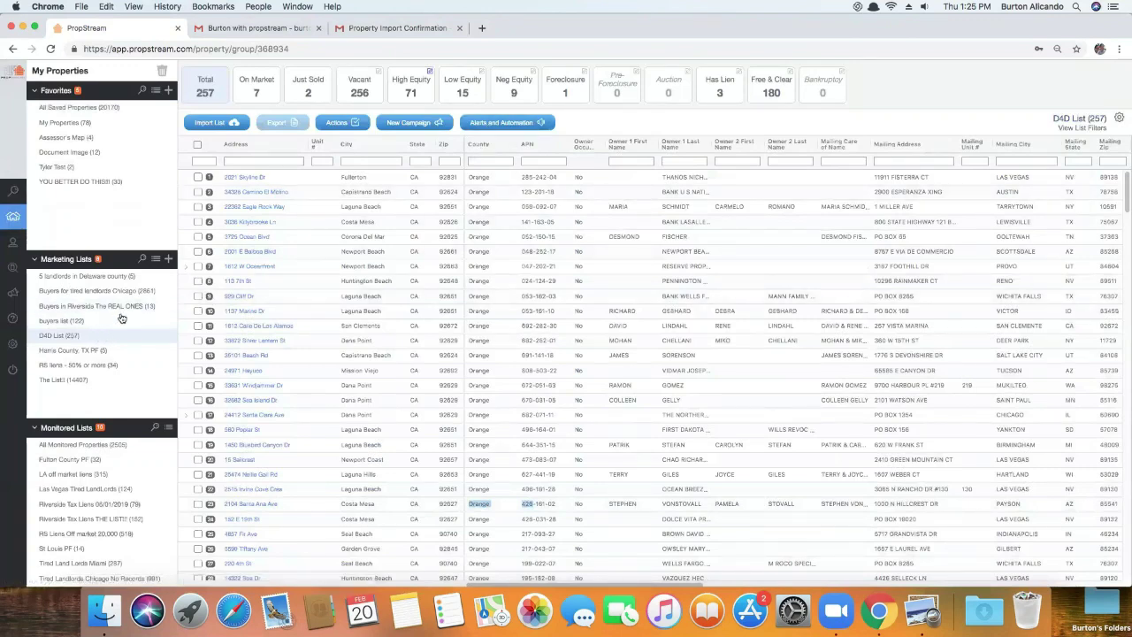
Set both New Properties and Property Changes handling to 'I'll do it myself' and save
left_click(510, 124)
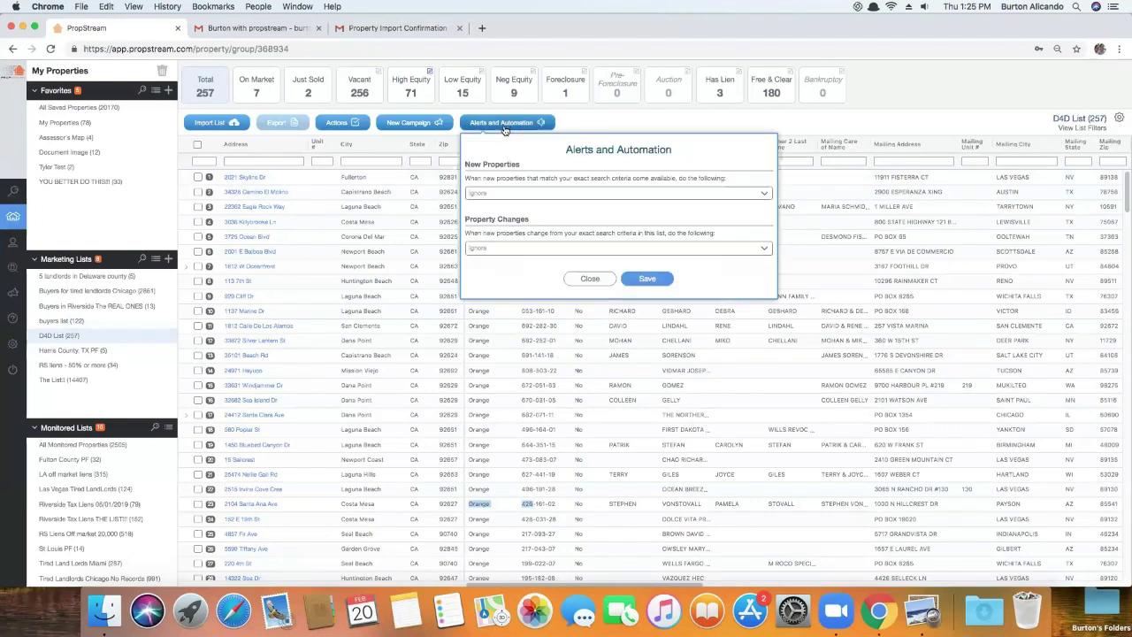
left_click(502, 195)
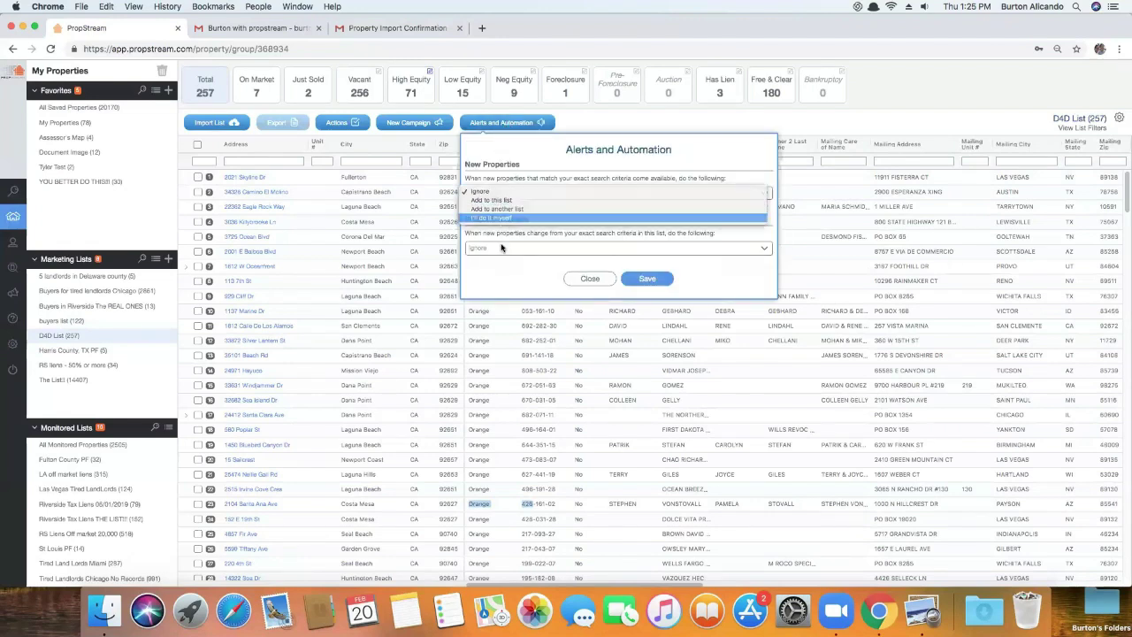
left_click(503, 227)
left_click(500, 279)
left_click(501, 303)
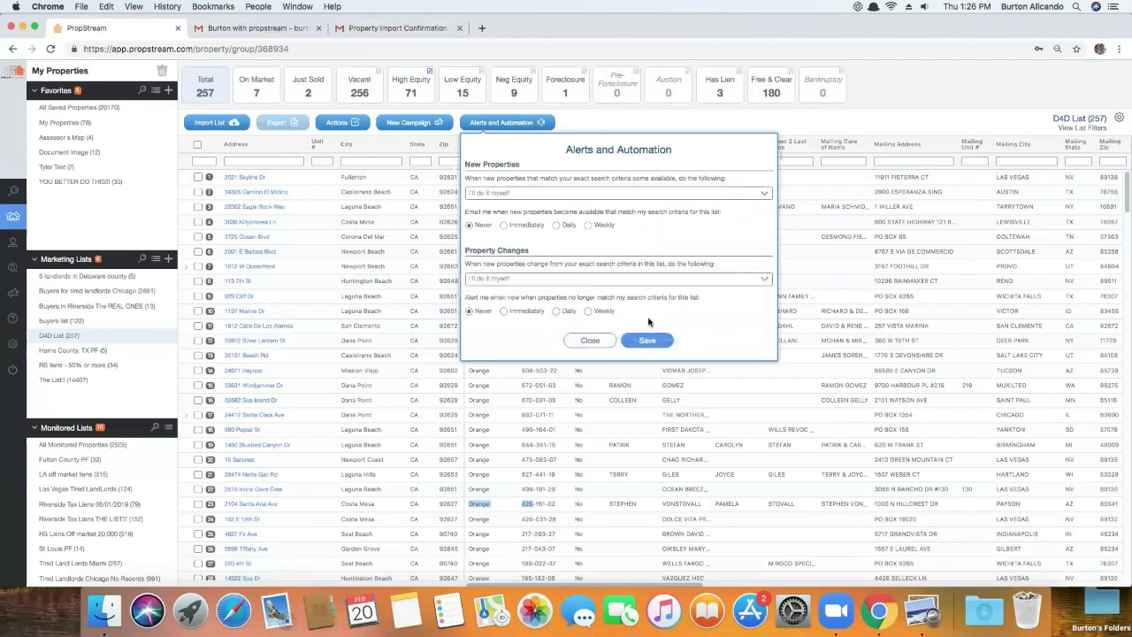
left_click(647, 341)
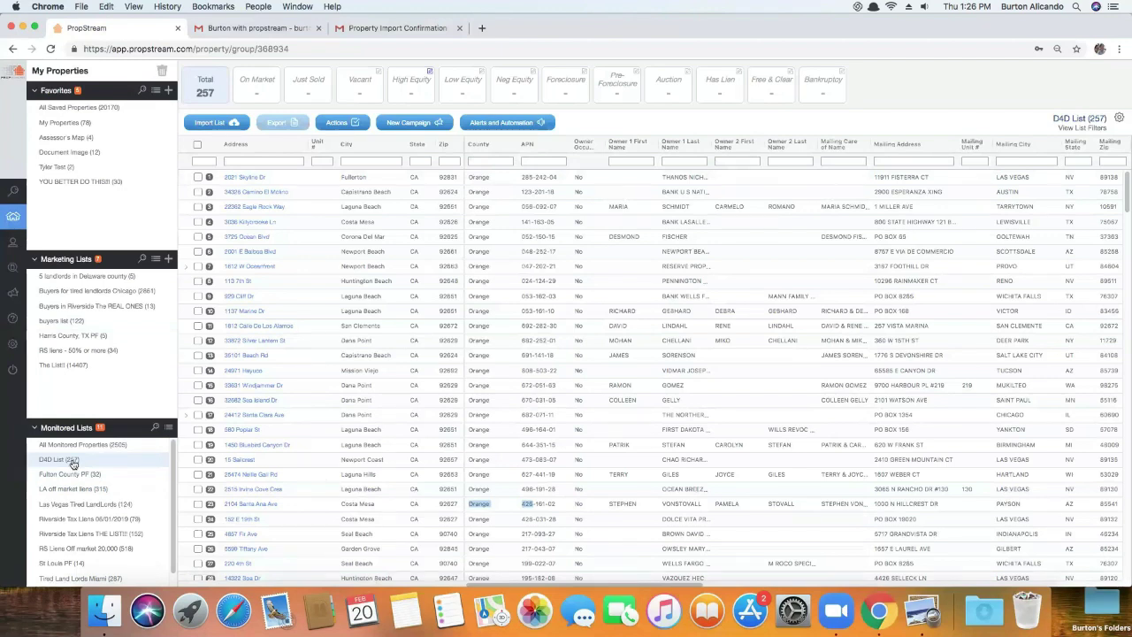
Start editing the D4D List filters, excluding owner-occupied properties and limiting classification to Residential
left_click(348, 123)
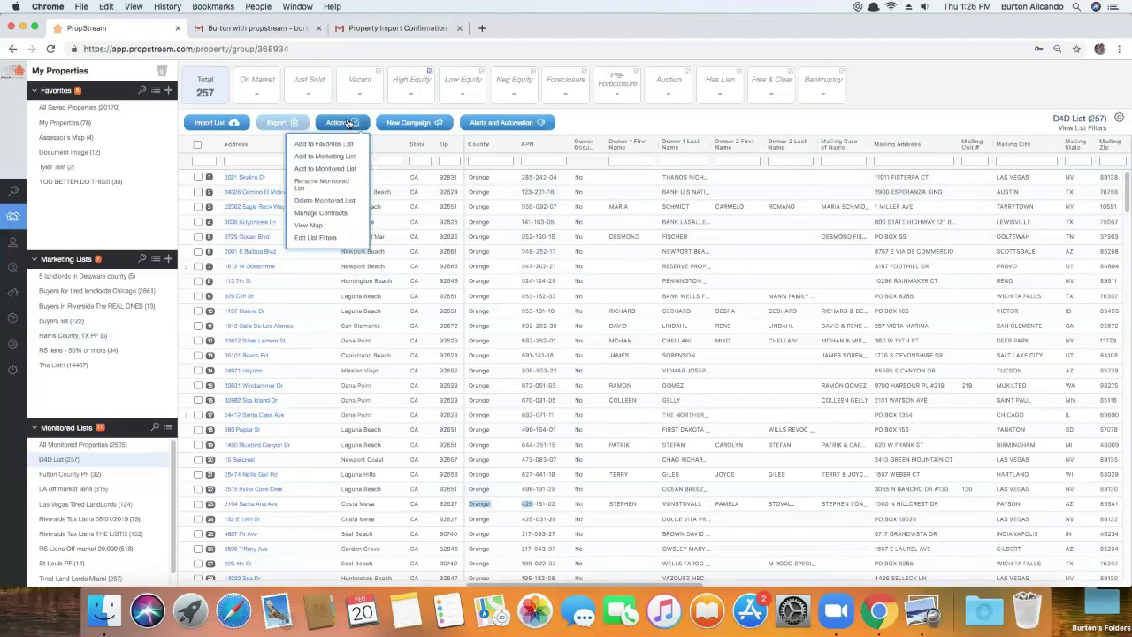
left_click(321, 239)
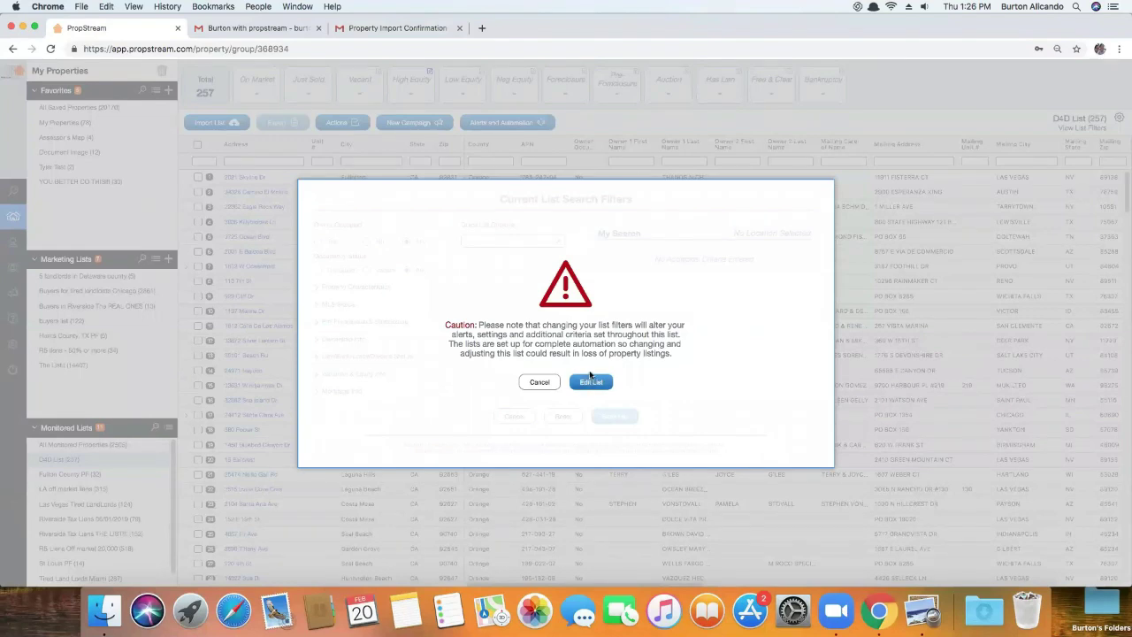
left_click(591, 381)
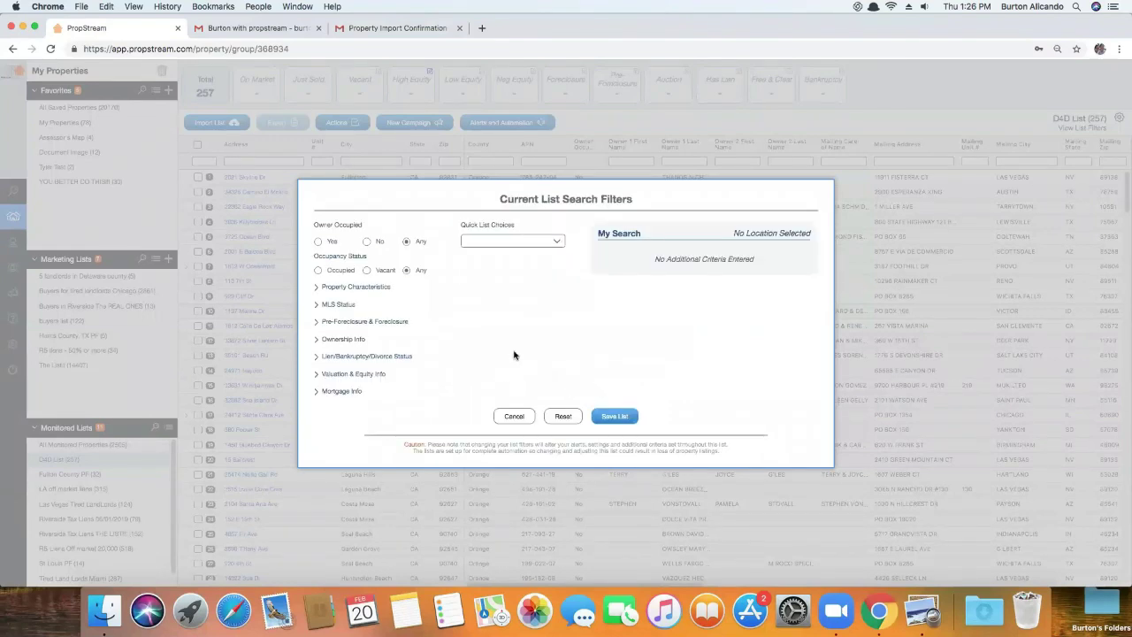
left_click(368, 241)
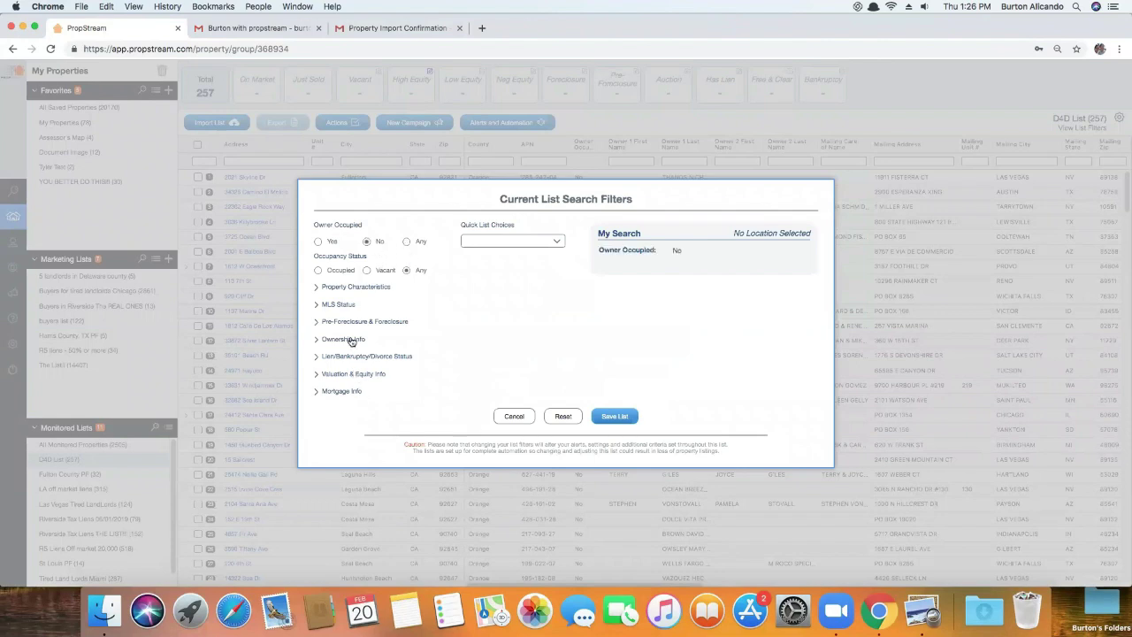
left_click(353, 288)
left_click(367, 237)
left_click(371, 255)
Set the single-family property type, exclude on-market listings and exclude foreclosures
left_click(496, 235)
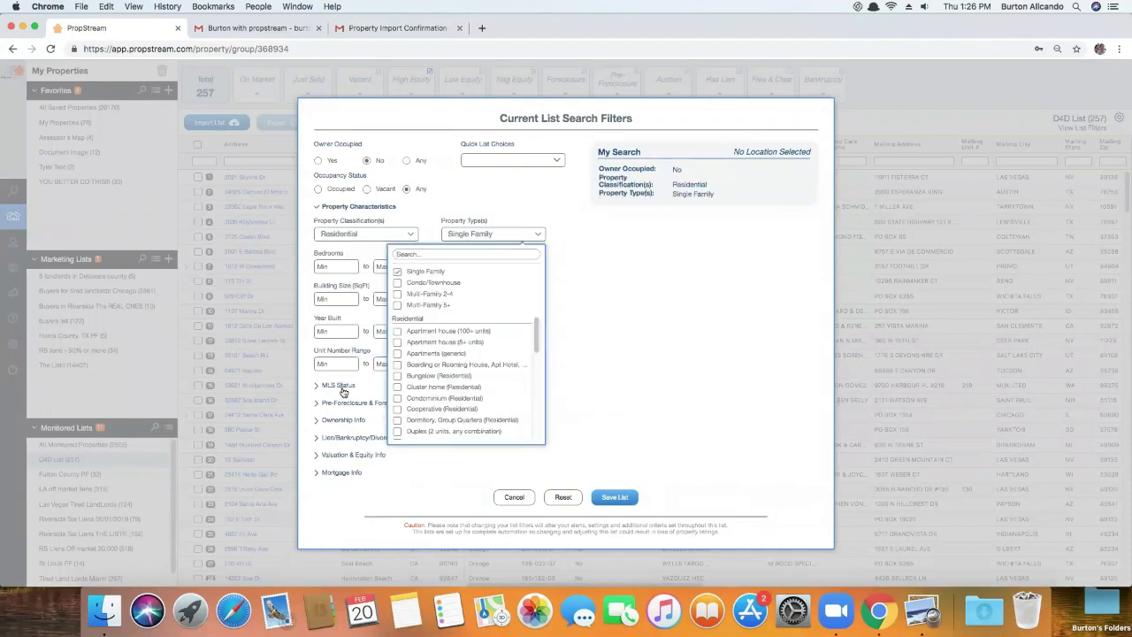
left_click(340, 386)
left_click(484, 268)
left_click(347, 388)
left_click(359, 301)
left_click(356, 366)
Require individual owners, 3+ years owned and 50%+ equity, save, and view the 178 removals
left_click(347, 388)
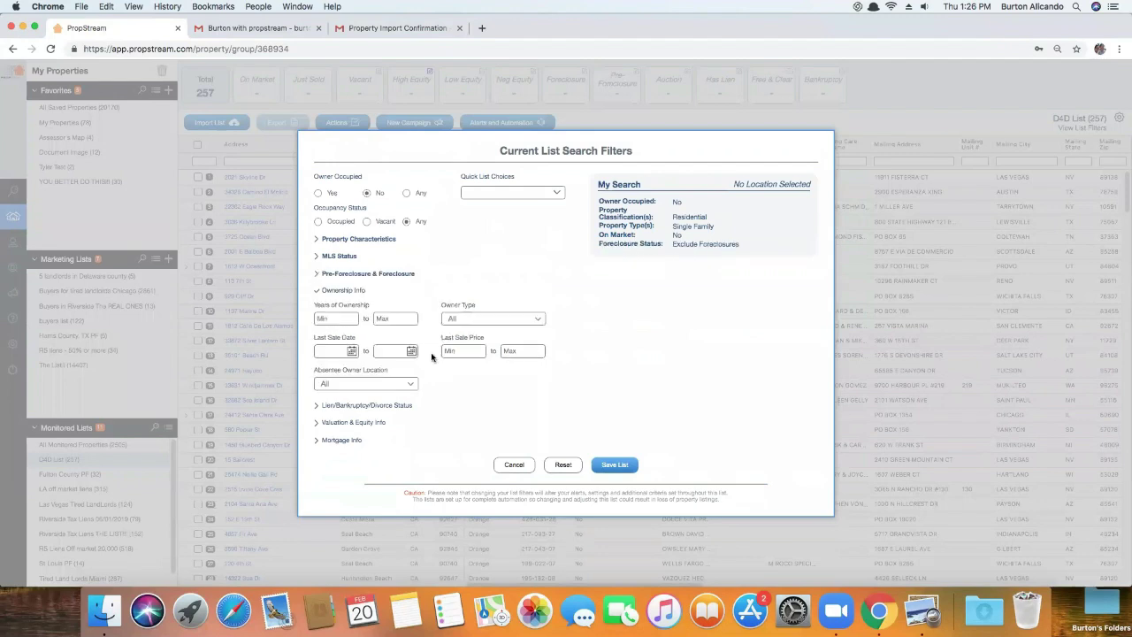
left_click(467, 324)
left_click(501, 339)
left_click(337, 319)
type("3")
left_click(347, 425)
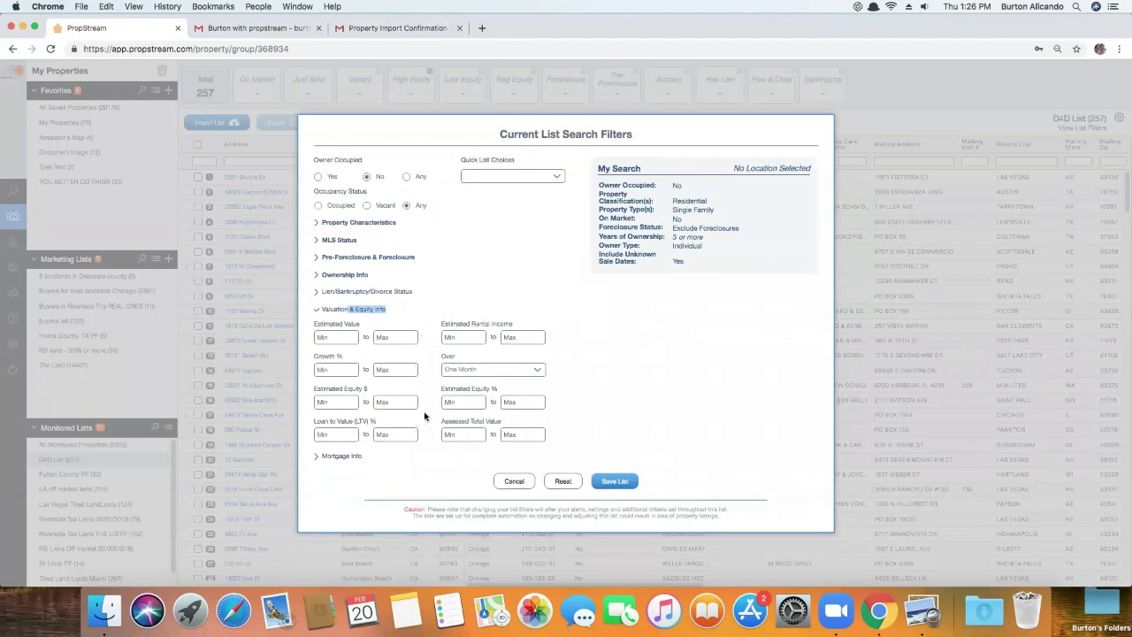
left_click(460, 403)
type("50")
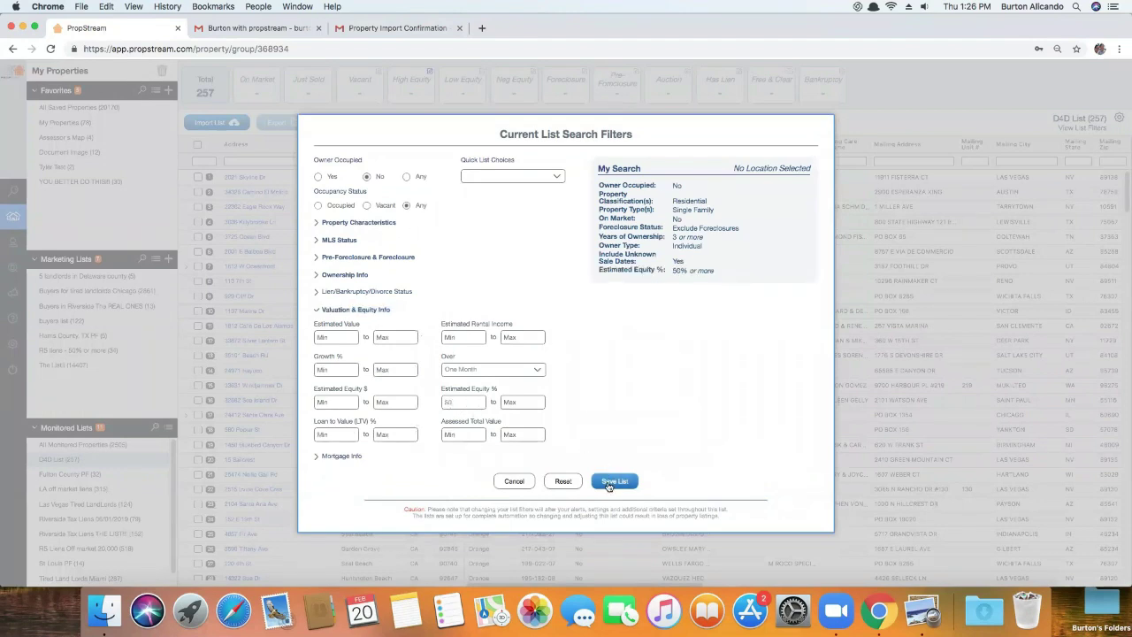
left_click(611, 483)
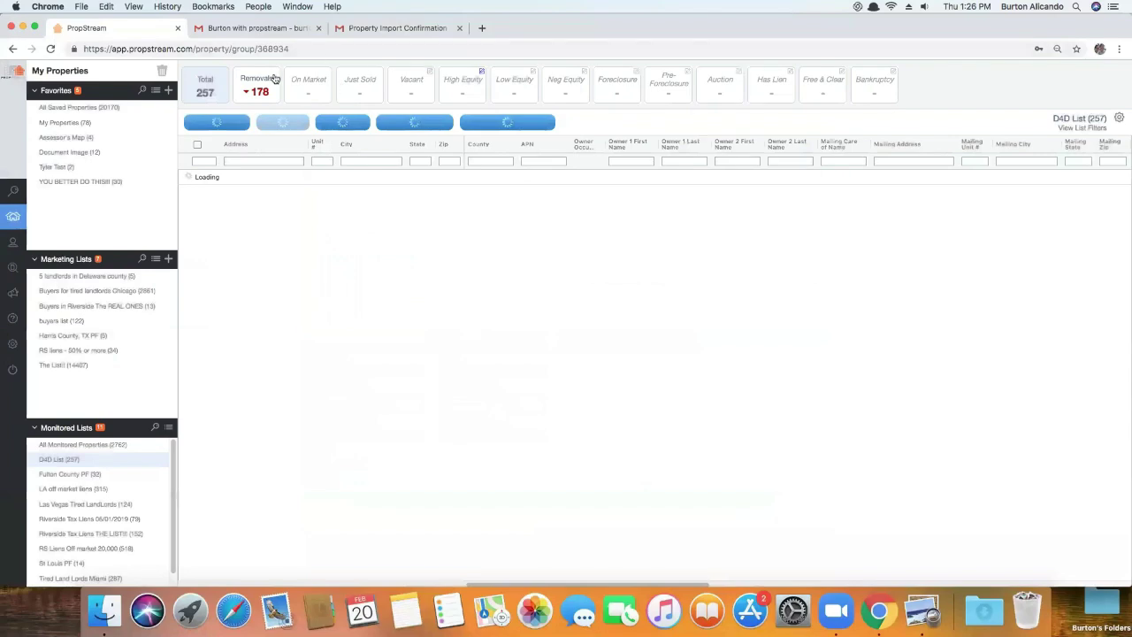
left_click(276, 79)
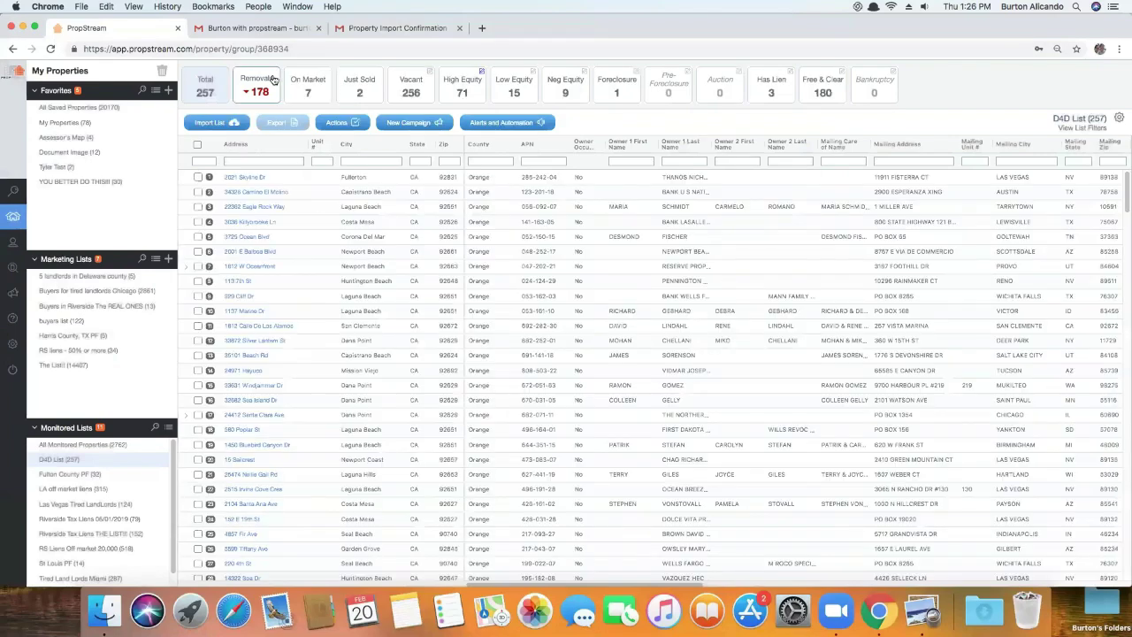
Select all 178 flagged properties and confirm their removal from the D4D List
left_click(198, 143)
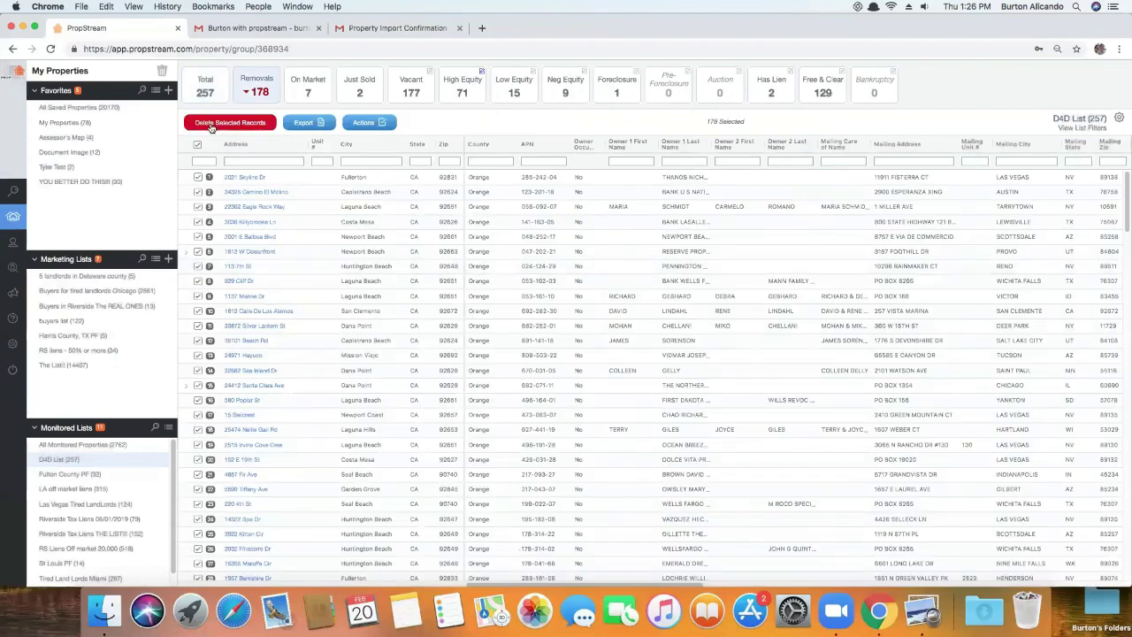
left_click(230, 122)
left_click(633, 355)
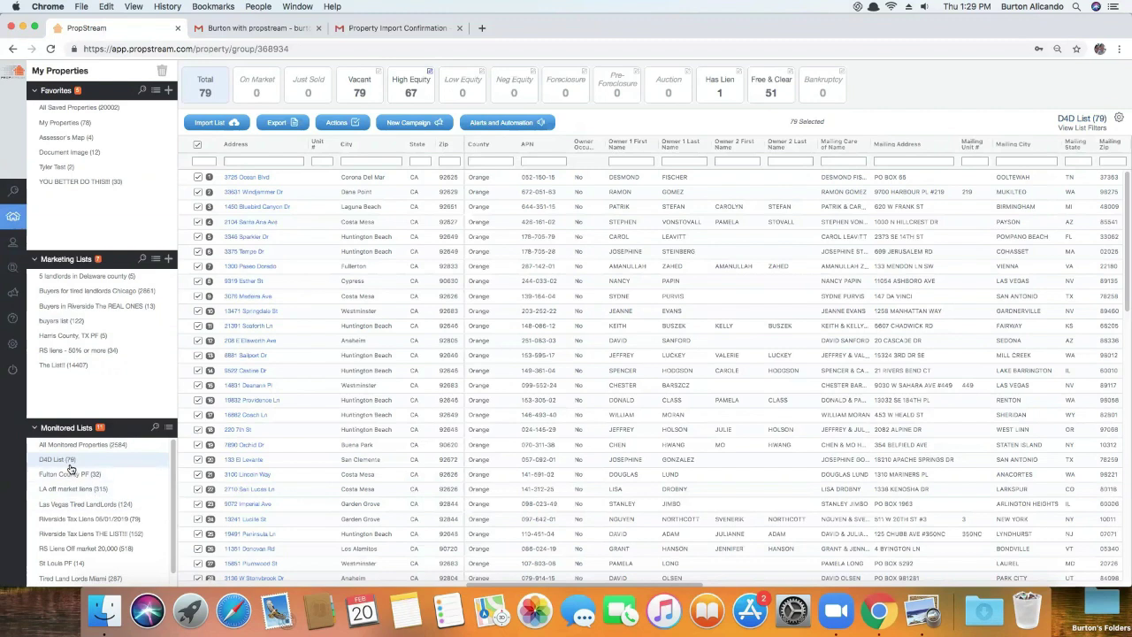
Set both New Properties and Property Changes handling to Ignore and save
left_click(487, 125)
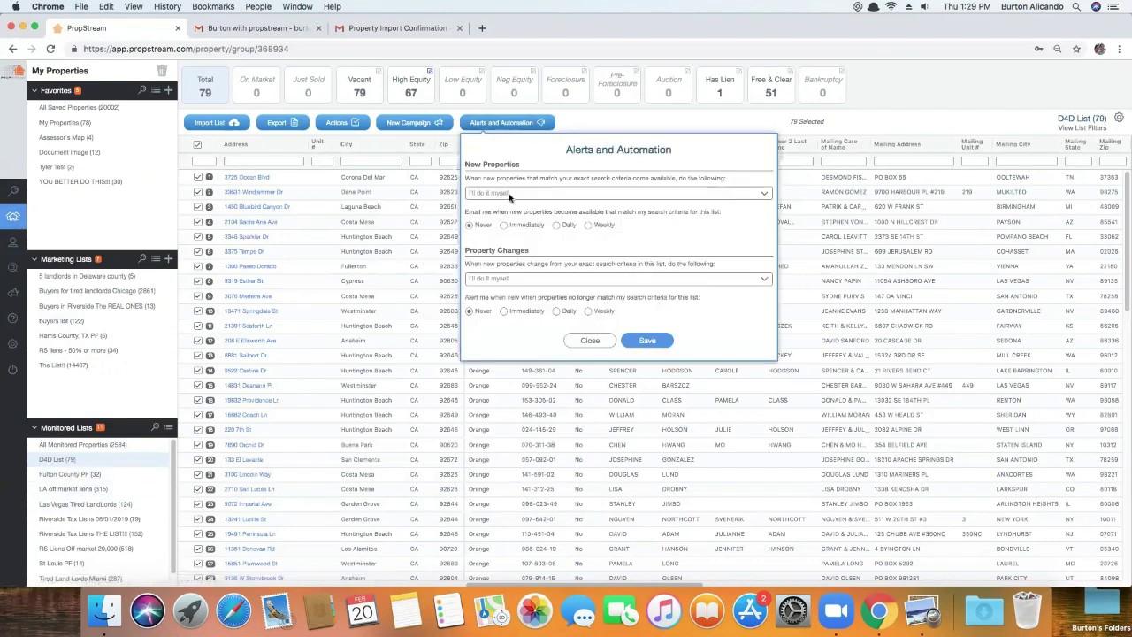
left_click(513, 193)
left_click(500, 165)
left_click(492, 248)
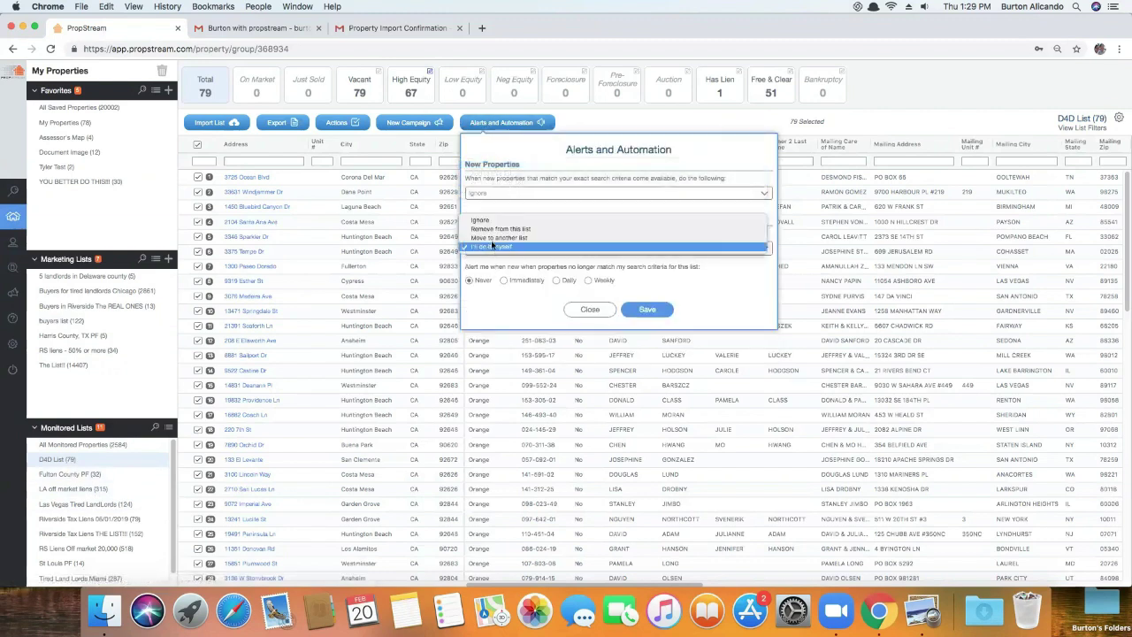
left_click(531, 224)
left_click(636, 280)
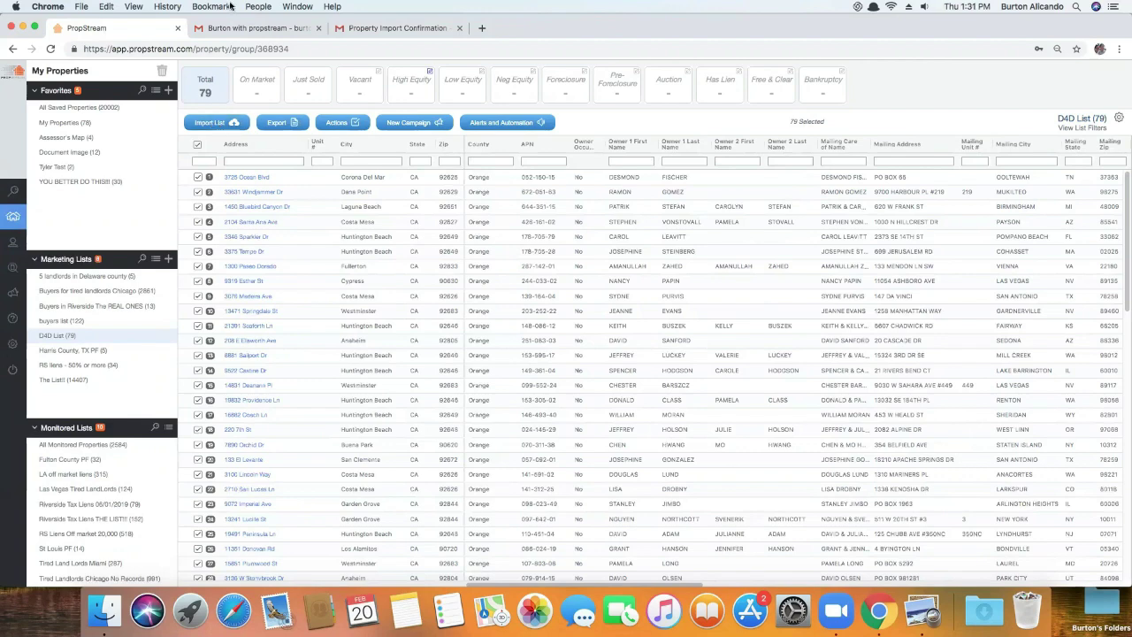
Return to the property search page from the left navigation bar
left_click(27, 205)
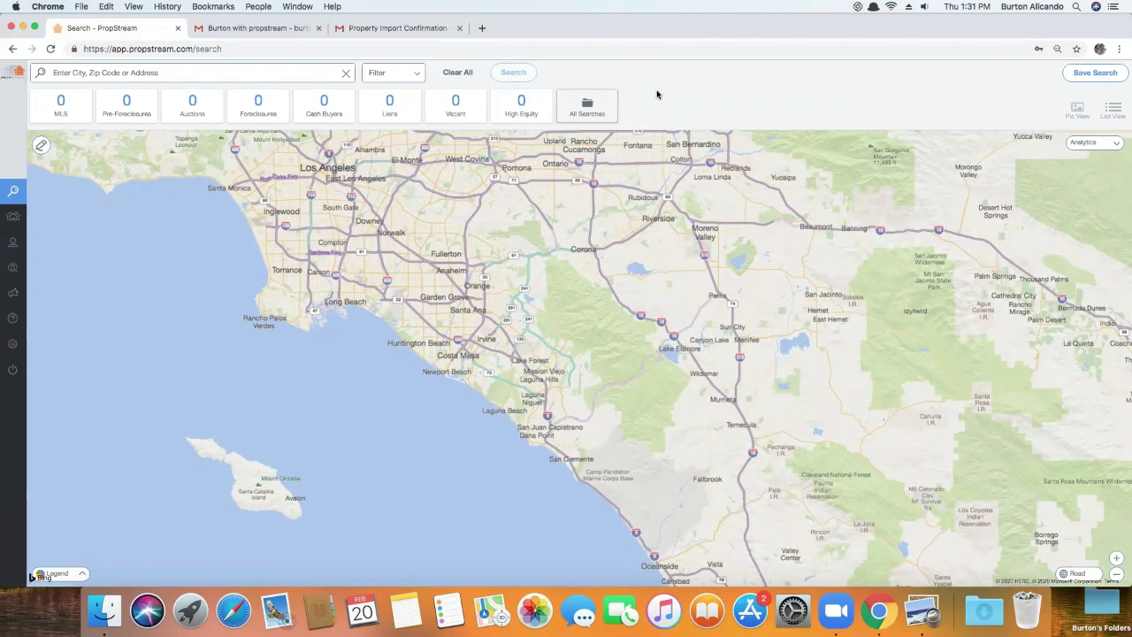
Search Miami, FL and limit the results to the Cash Buyers quick list
left_click(160, 70)
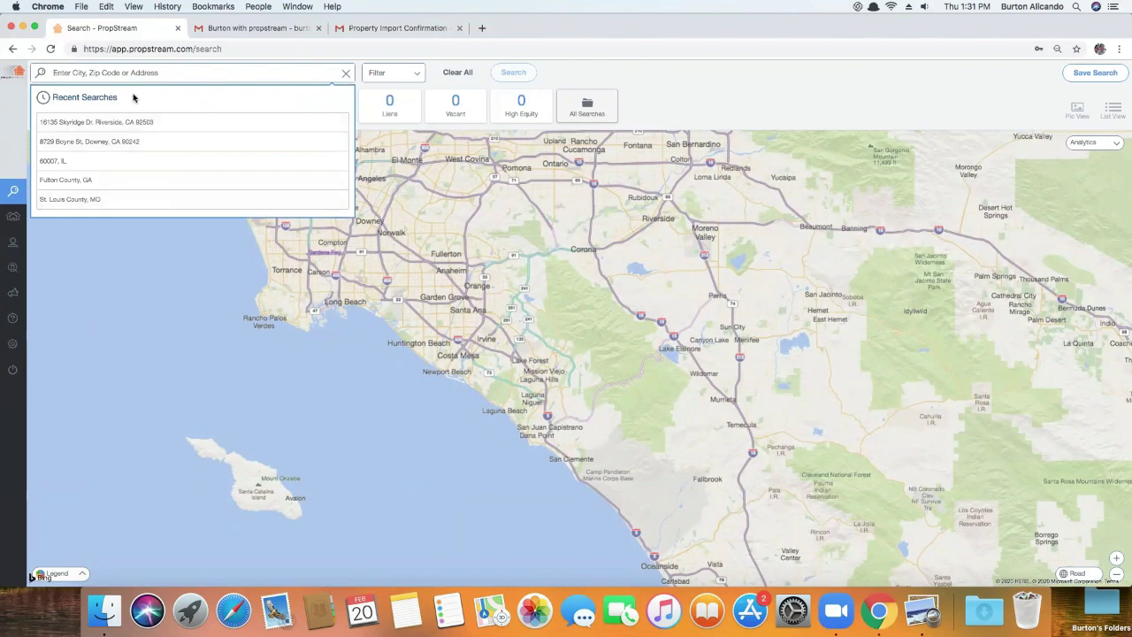
type("miami")
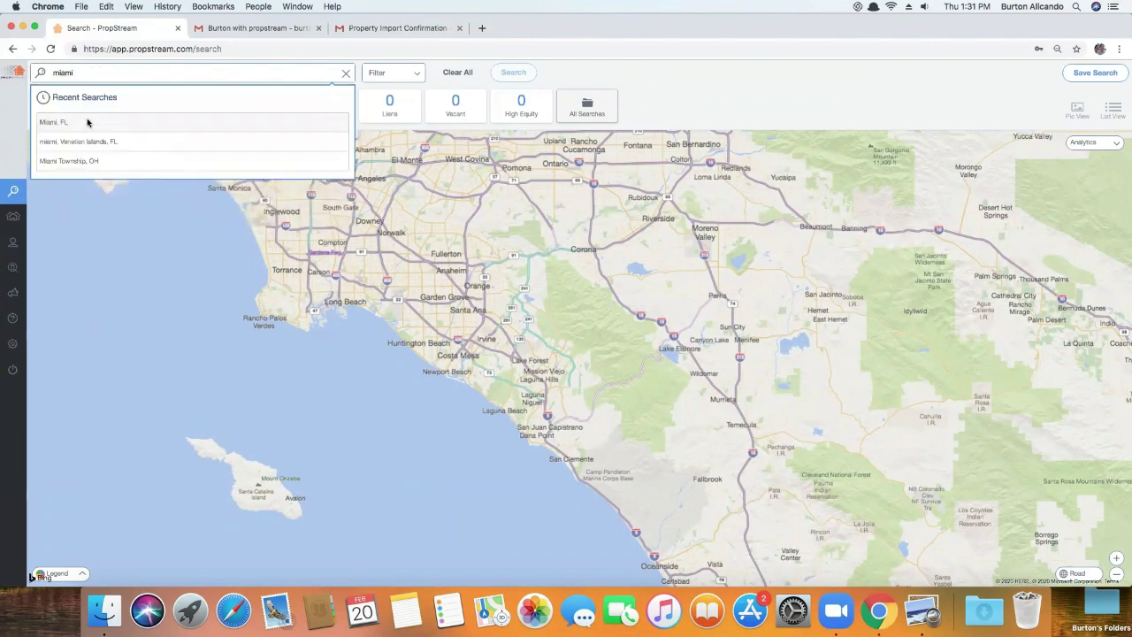
left_click(88, 122)
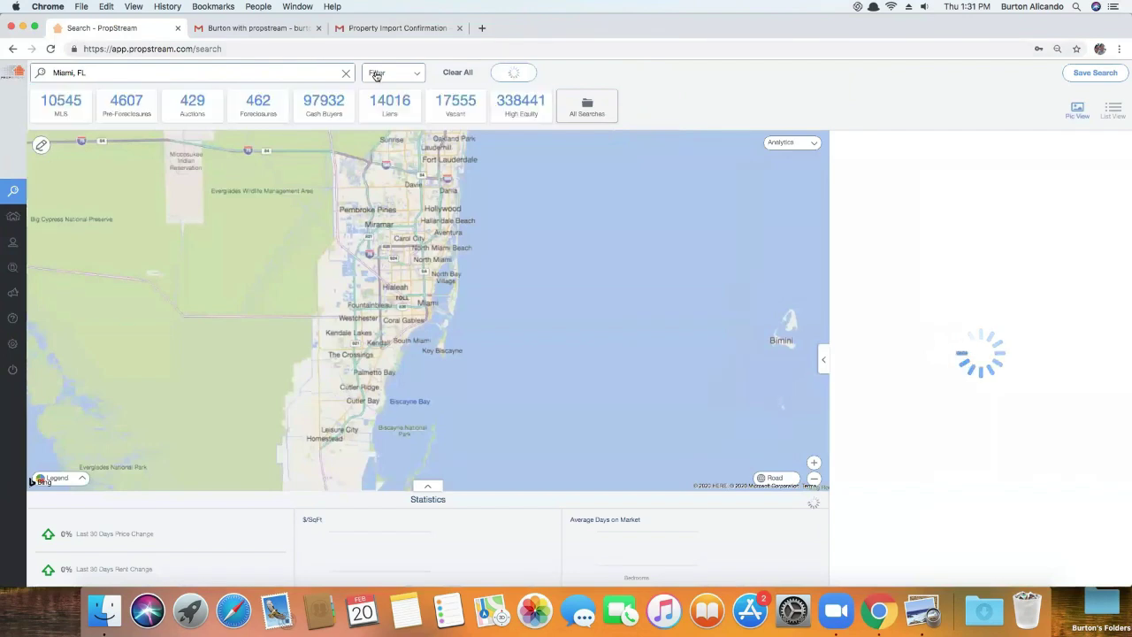
left_click(376, 75)
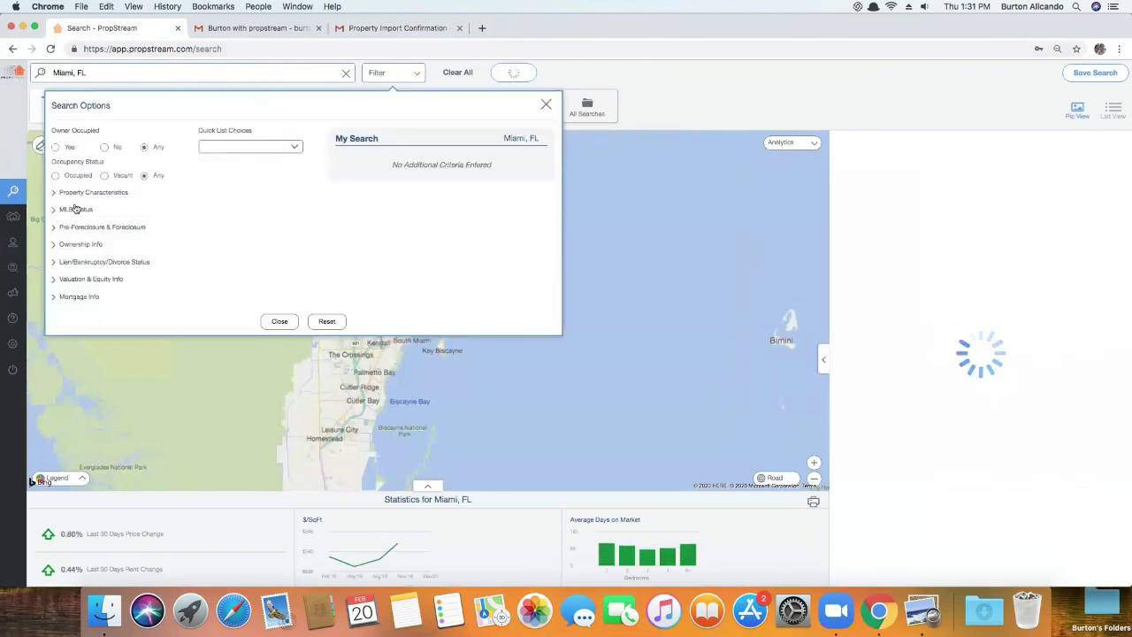
left_click(232, 147)
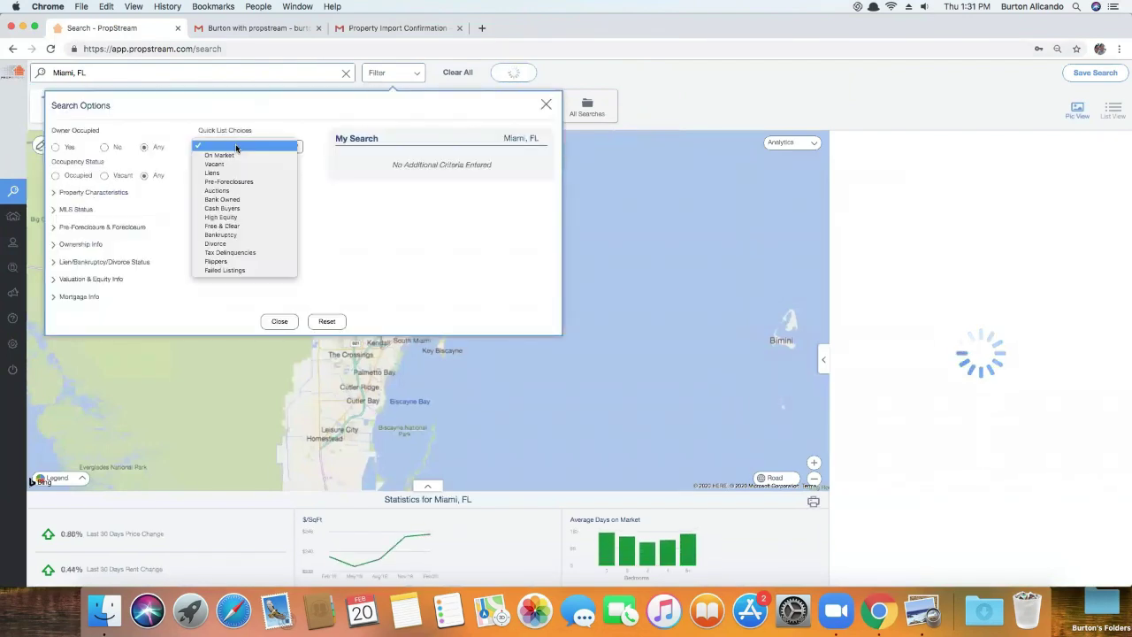
left_click(232, 210)
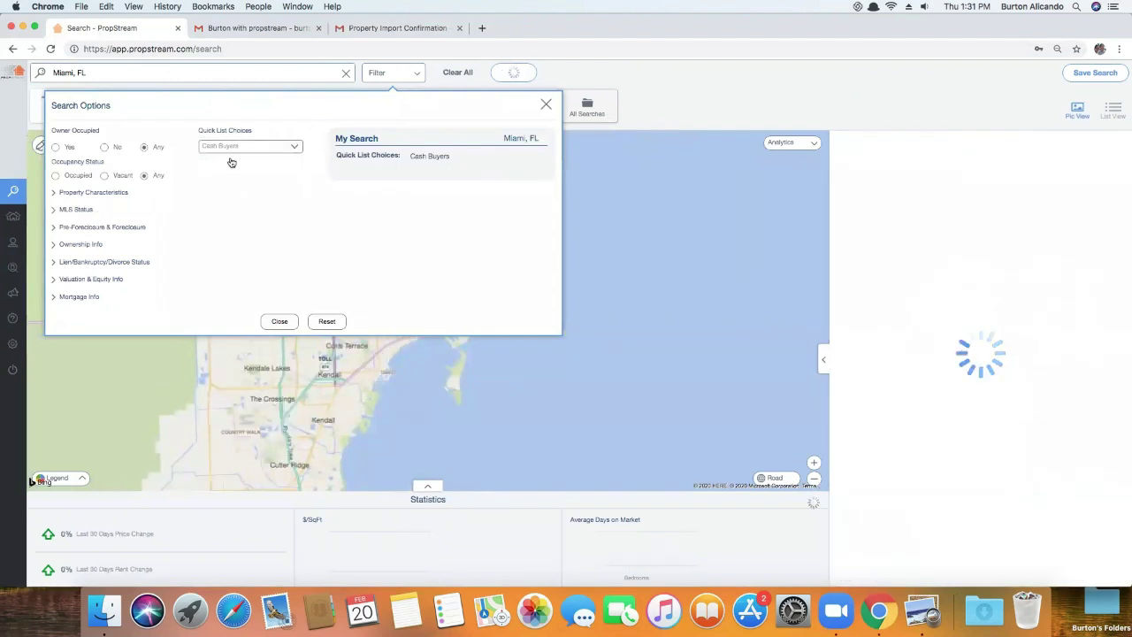
Set the Ownership Info last sale date range to start on 02/01/19
left_click(81, 244)
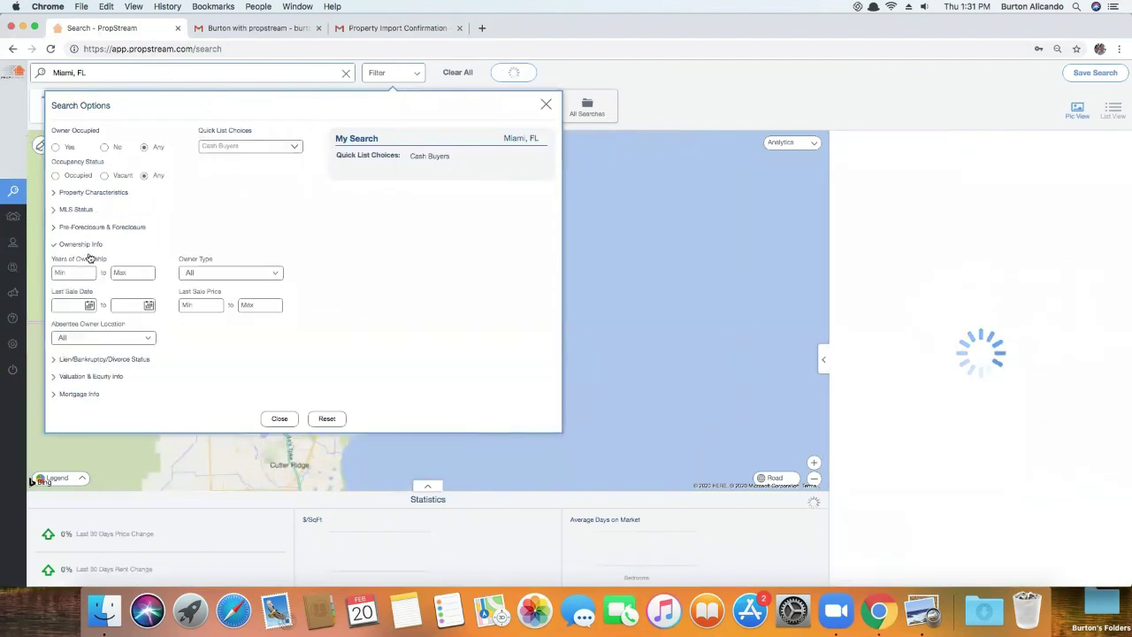
left_click(73, 305)
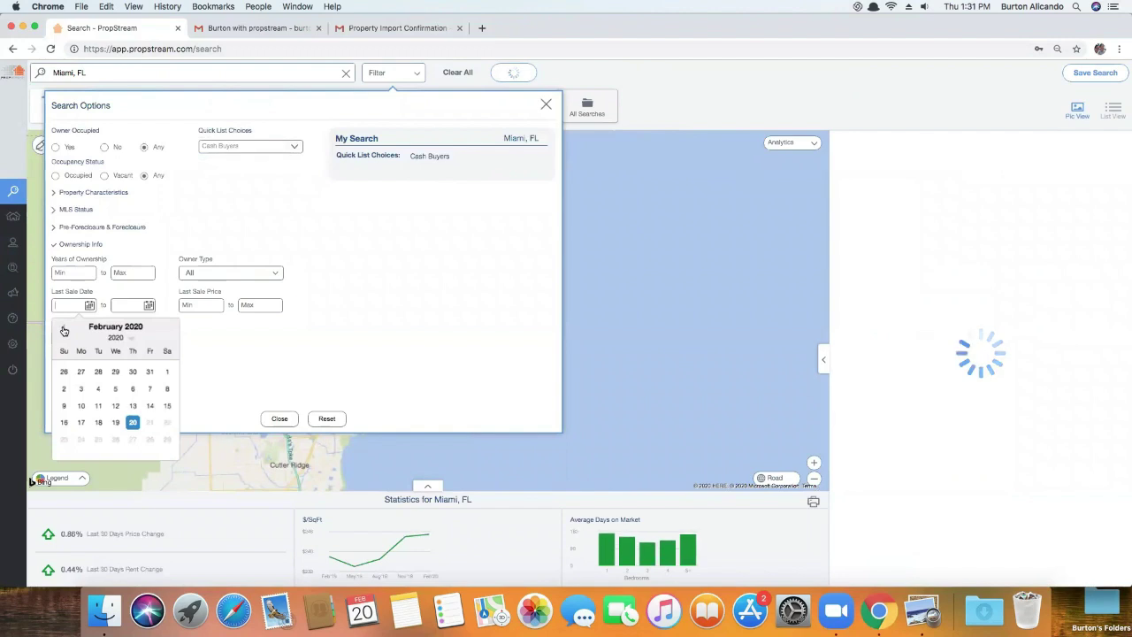
left_click(132, 340)
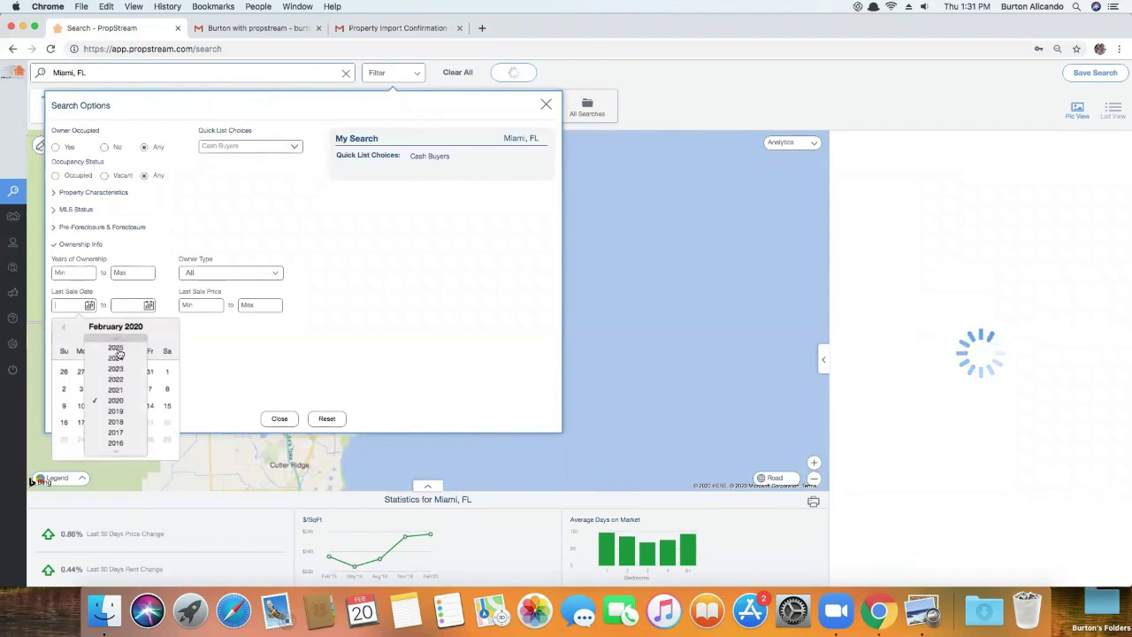
left_click(115, 412)
left_click(149, 373)
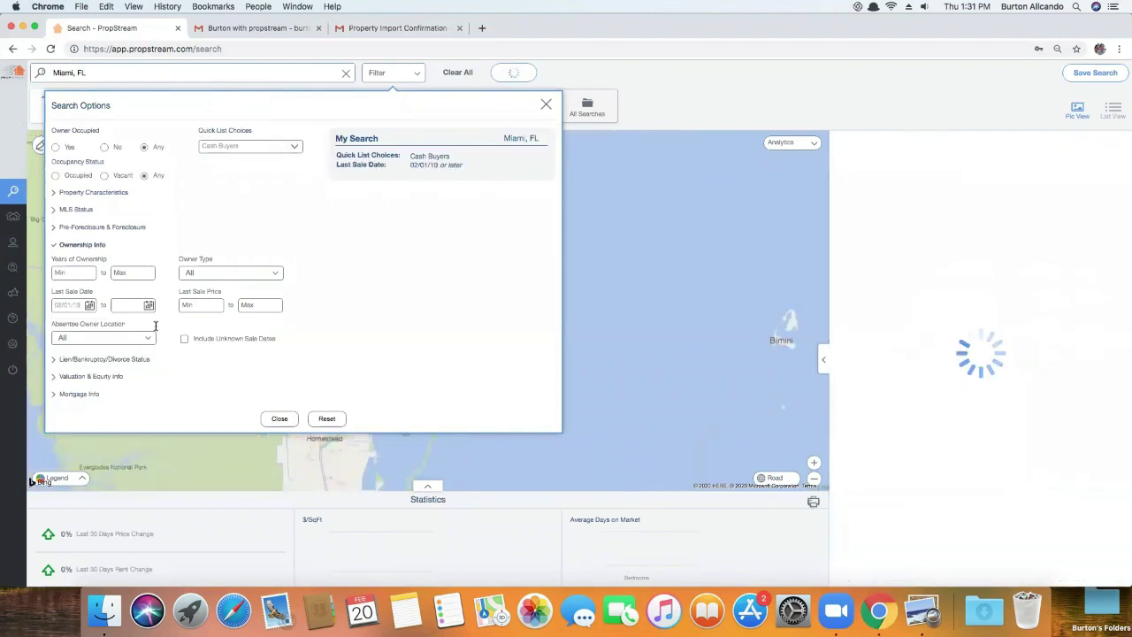
Set the last sale date range to end on 08/31/19
left_click(149, 305)
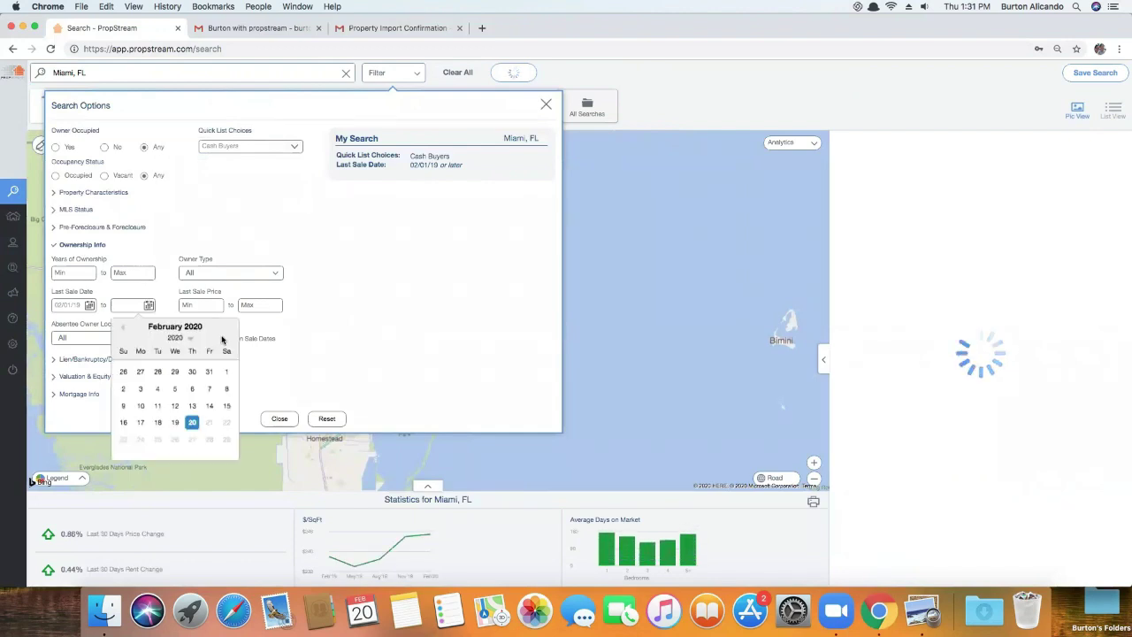
left_click(123, 328)
left_click(123, 327)
left_click(123, 328)
left_click(123, 328)
left_click(123, 327)
left_click(123, 327)
left_click(123, 328)
left_click(123, 328)
left_click(123, 327)
left_click(123, 328)
left_click(123, 328)
left_click(123, 328)
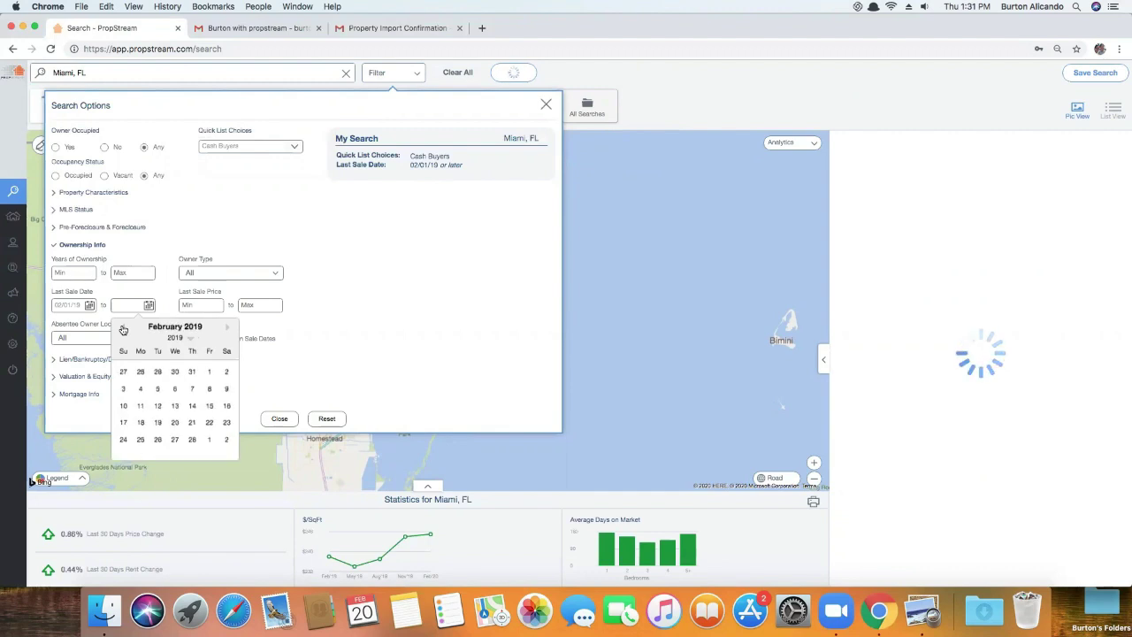
left_click(227, 329)
left_click(227, 329)
left_click(227, 329)
left_click(227, 329)
left_click(228, 329)
left_click(228, 329)
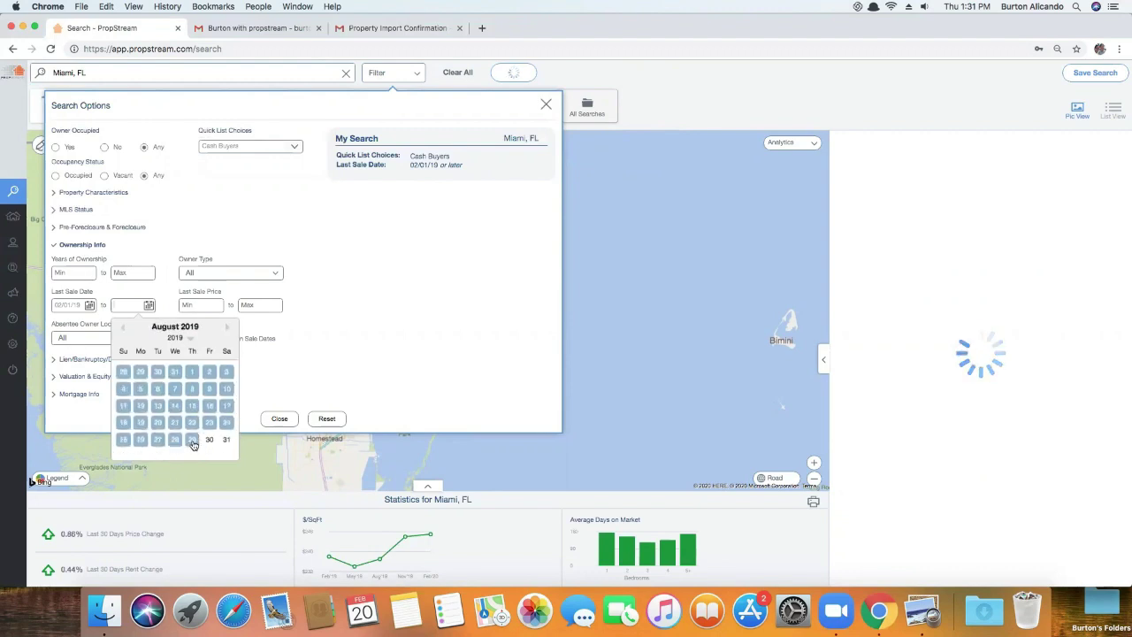
left_click(225, 440)
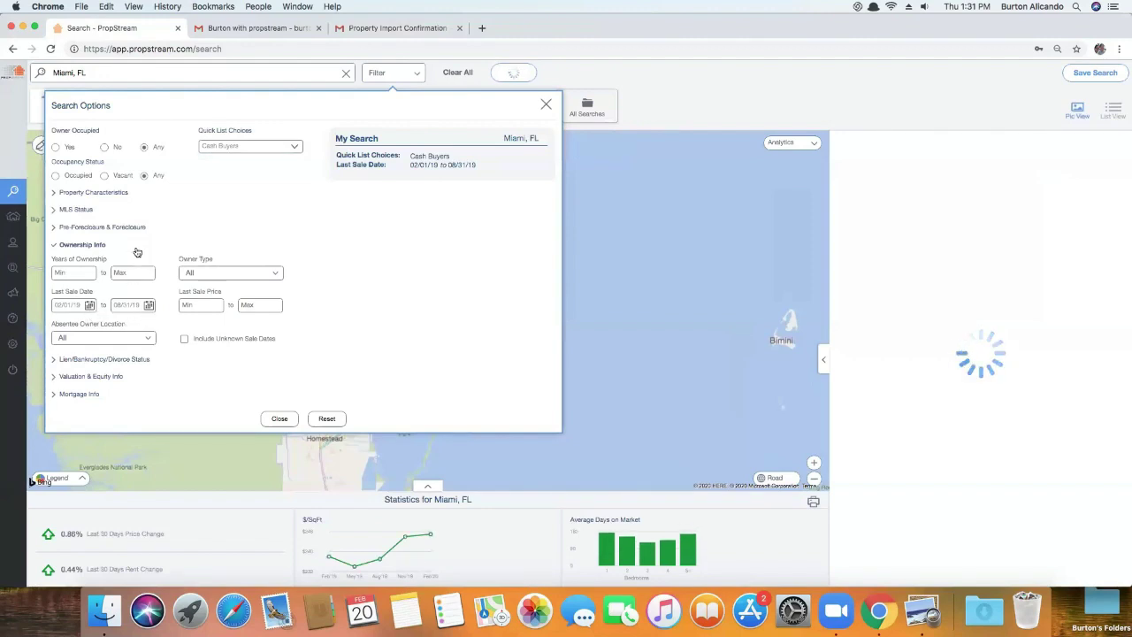
left_click(75, 210)
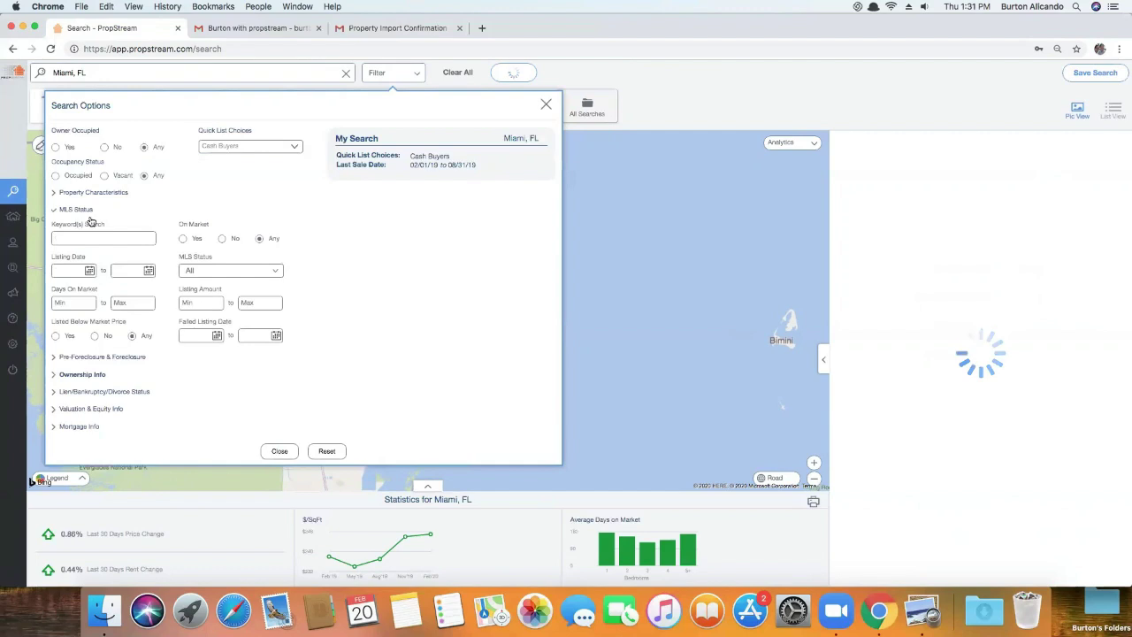
Include Active, Contingent, Fail, Pending and Sold MLS statuses
left_click(211, 272)
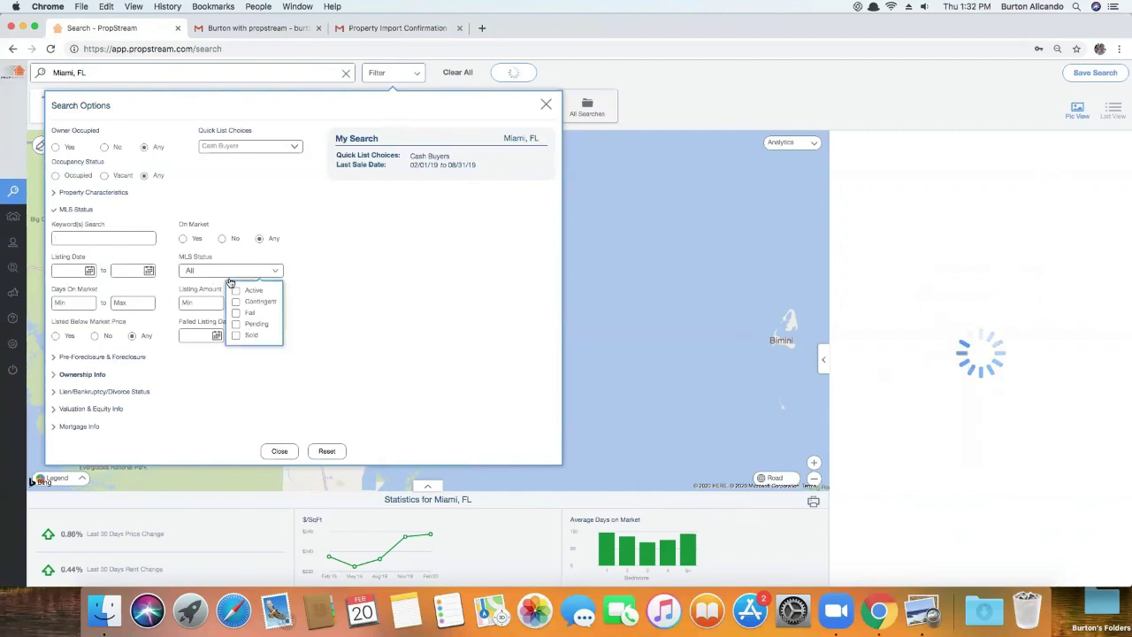
left_click(237, 291)
left_click(239, 302)
left_click(252, 325)
left_click(248, 336)
left_click(248, 312)
left_click(336, 300)
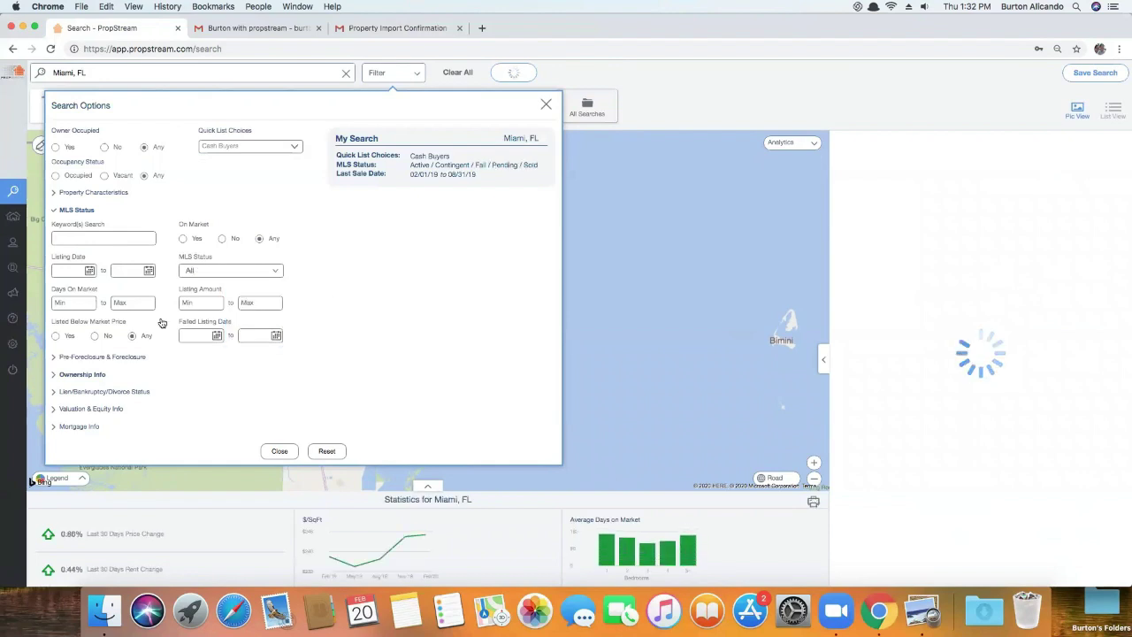
Set the failed listing date to start 09/01/19 and close the search options
left_click(217, 335)
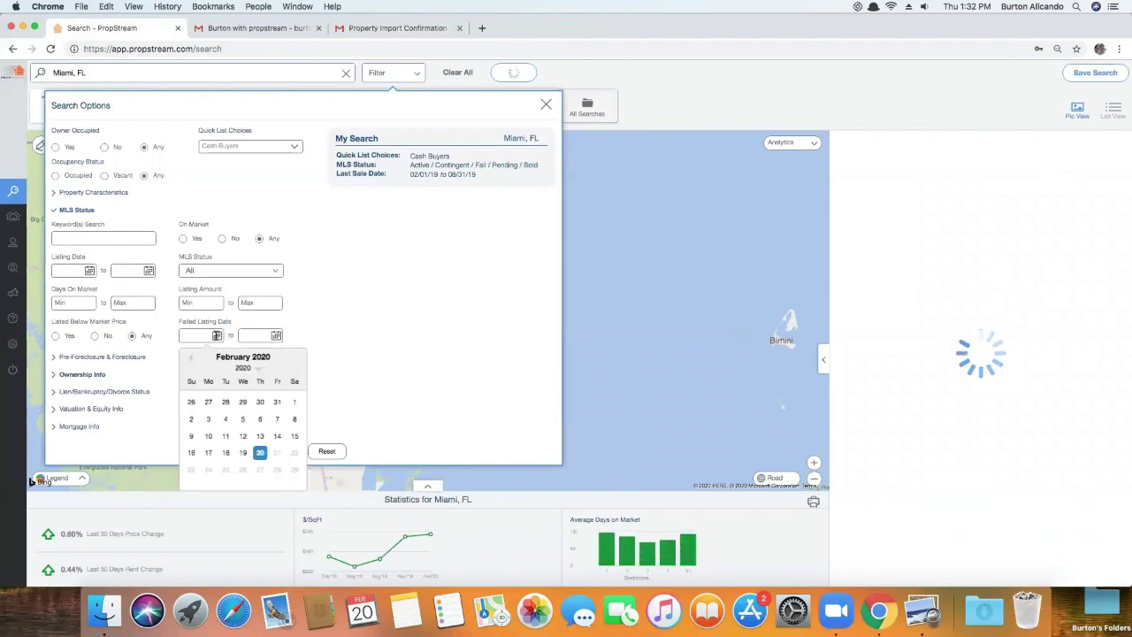
mouse_move(460, 176)
left_click(191, 357)
left_click(191, 358)
left_click(191, 358)
left_click(191, 358)
left_click(191, 358)
left_click(192, 405)
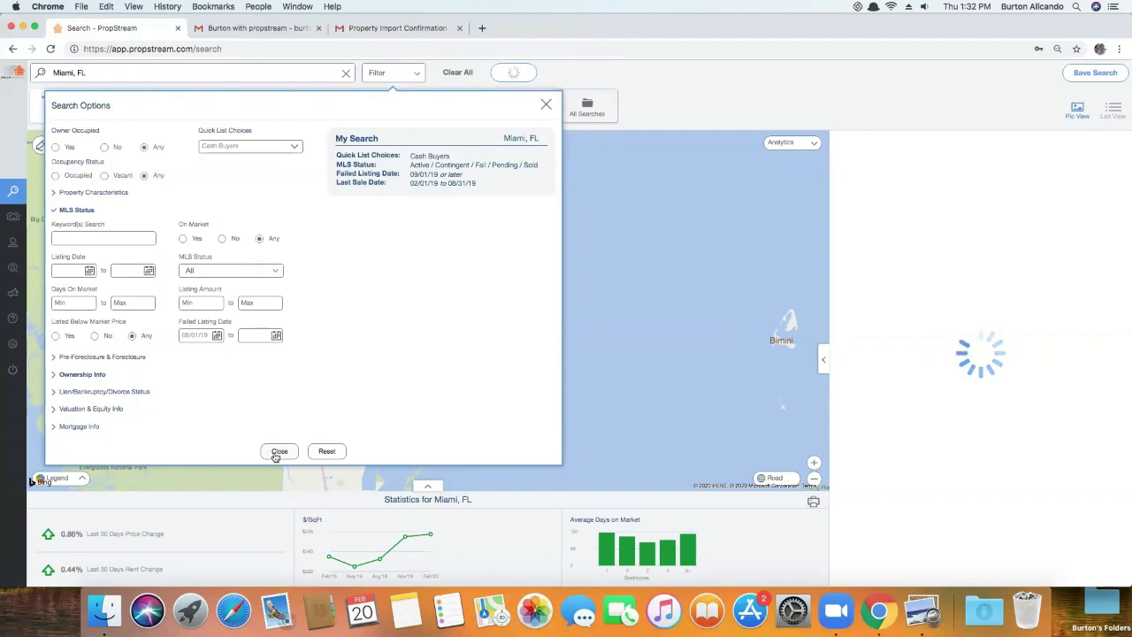
left_click(279, 452)
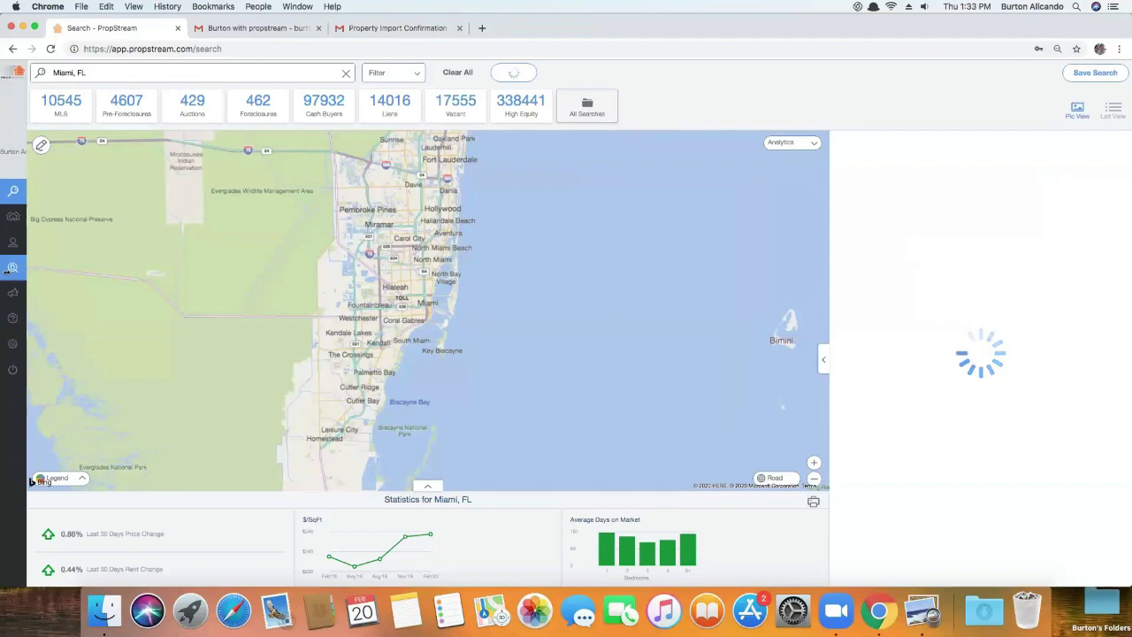
mouse_move(14, 224)
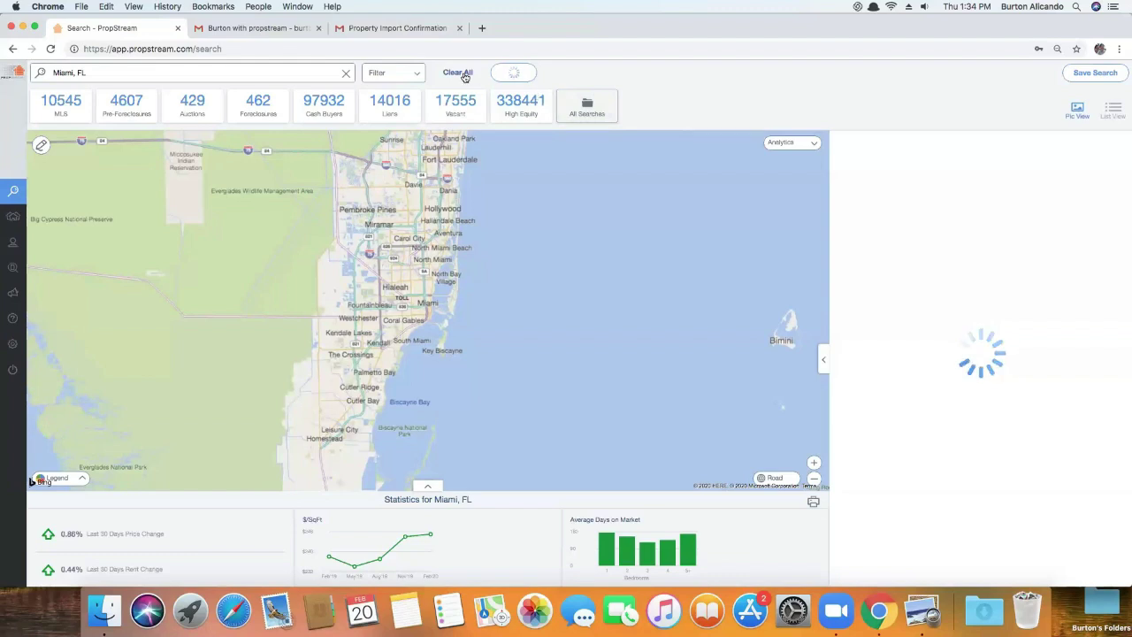
Switch the search to Fulton County, GA from recent searches and limit results to Cash Buyers
left_click(465, 74)
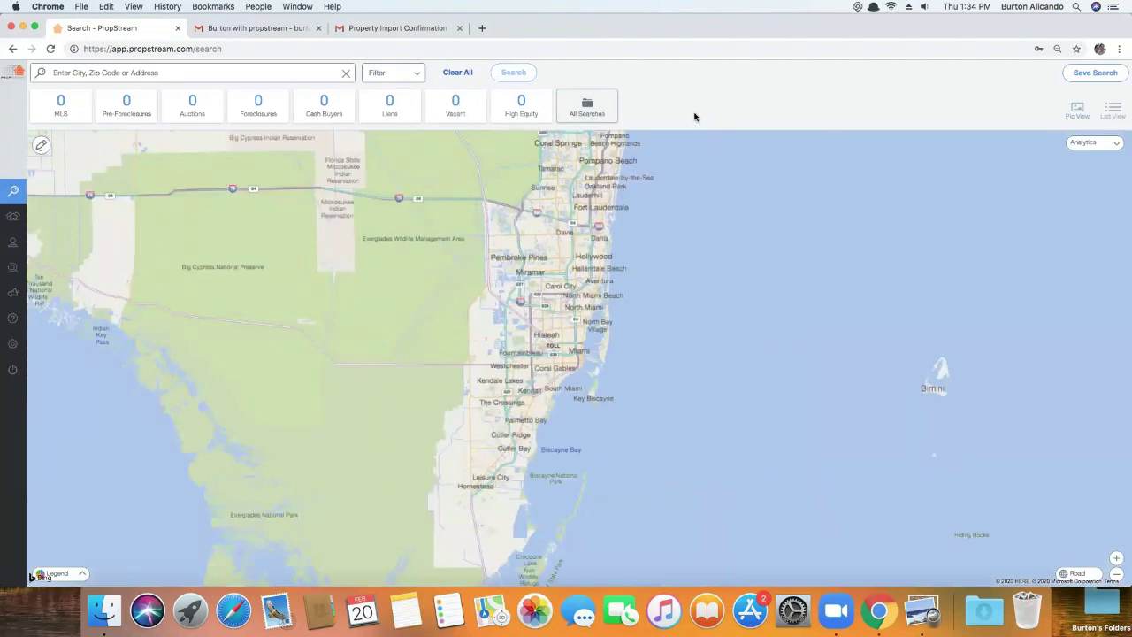
left_click(253, 71)
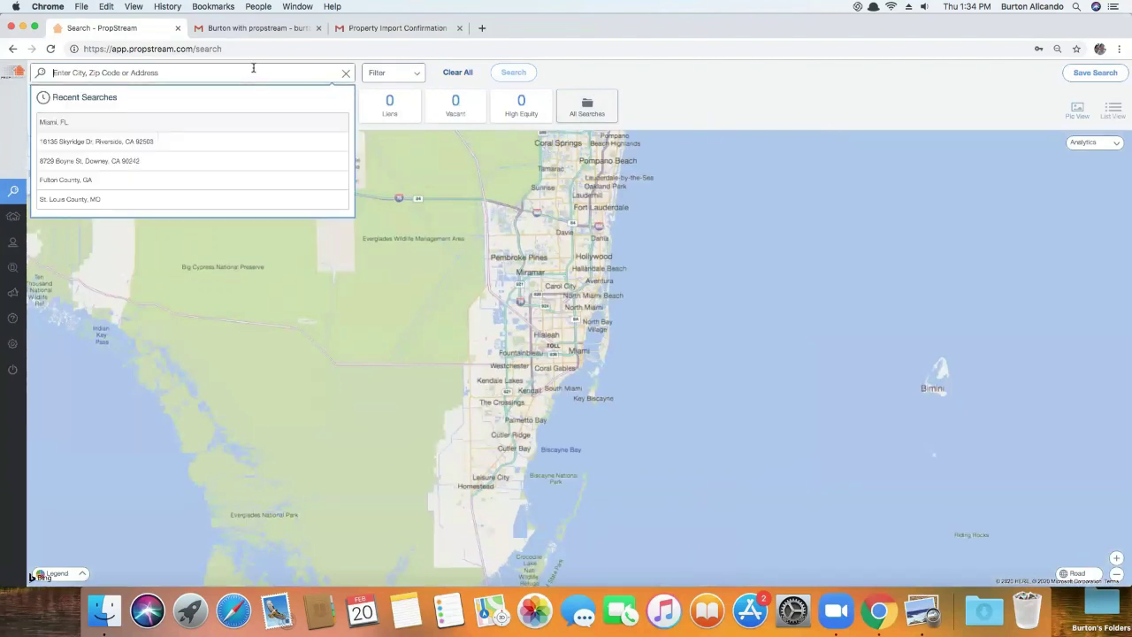
left_click(84, 180)
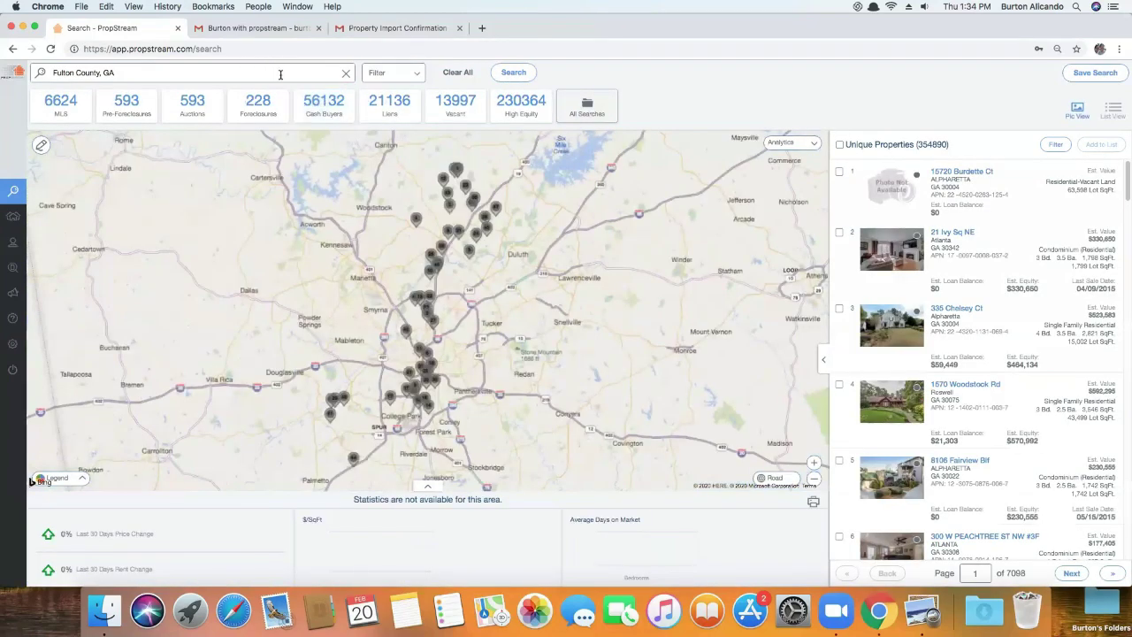
left_click(403, 83)
left_click(297, 145)
left_click(250, 209)
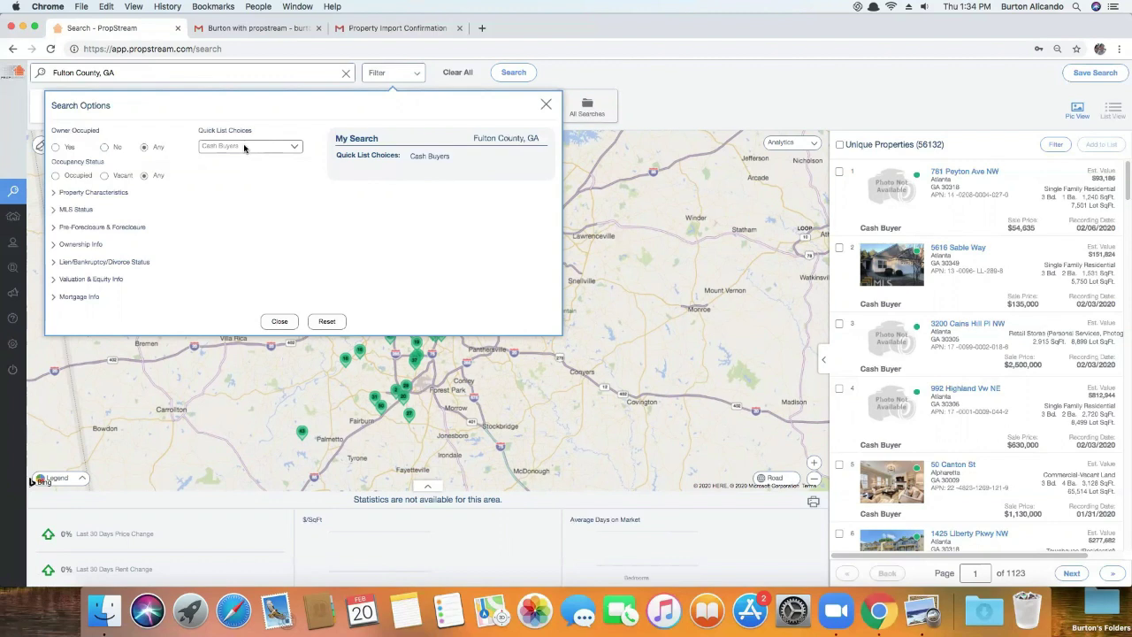
Under Ownership Info, set the earliest Last Sale Date to 02/01/19
left_click(85, 246)
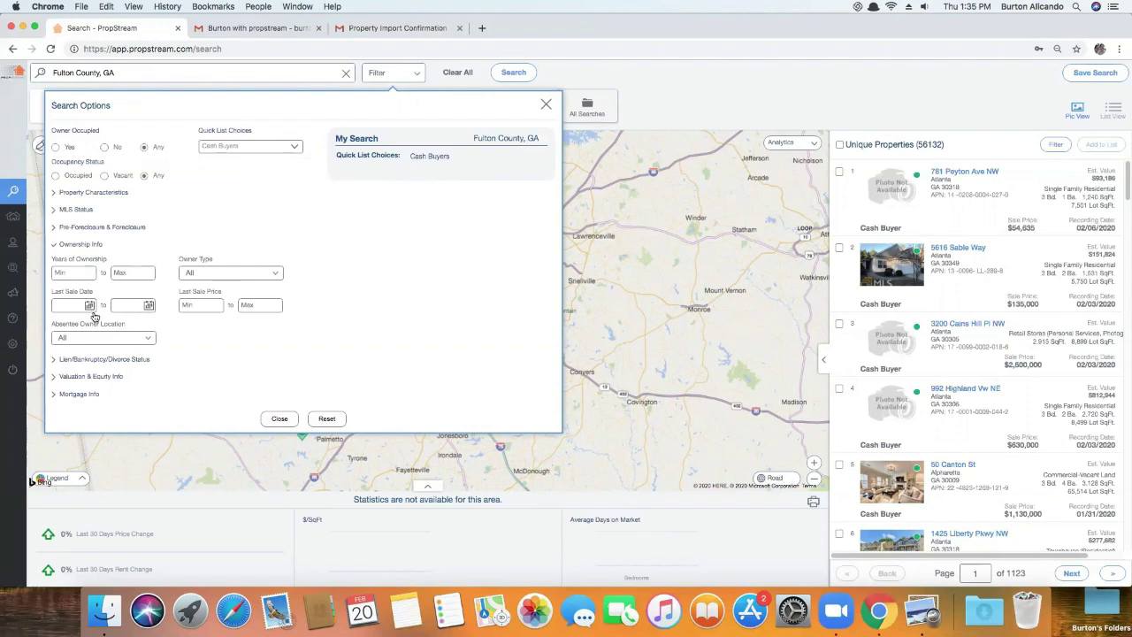
left_click(90, 306)
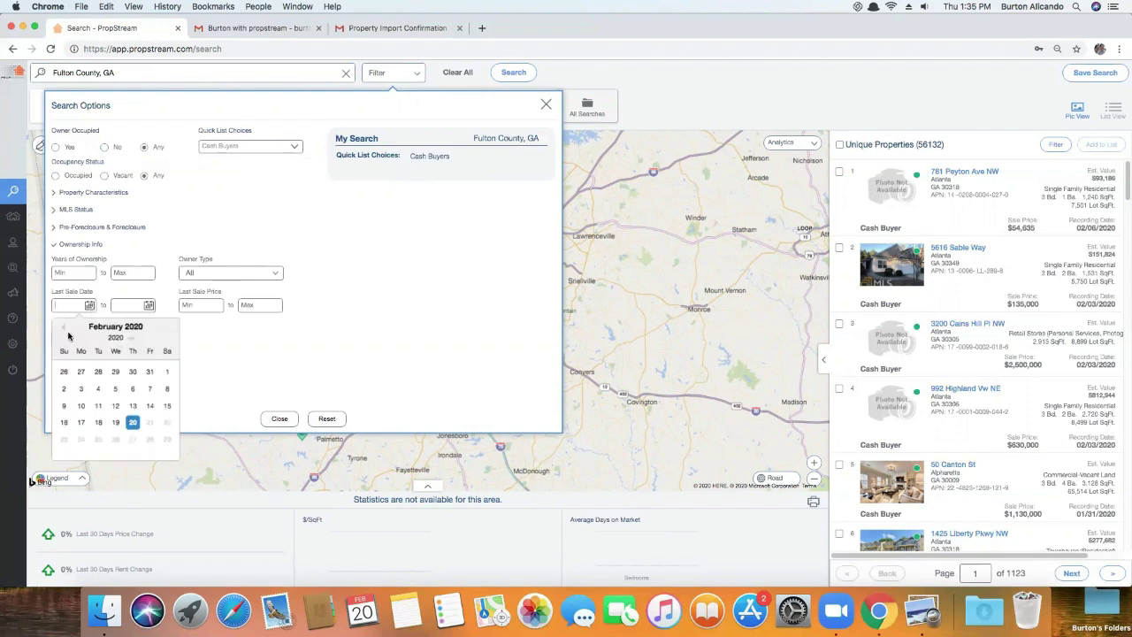
left_click(129, 338)
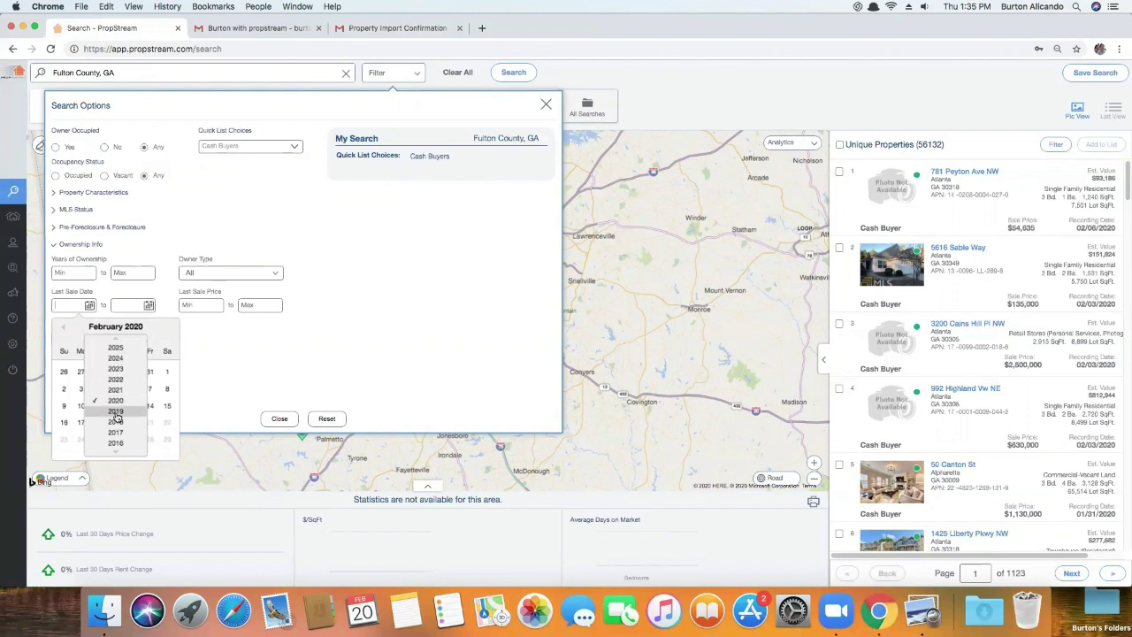
left_click(118, 416)
left_click(150, 371)
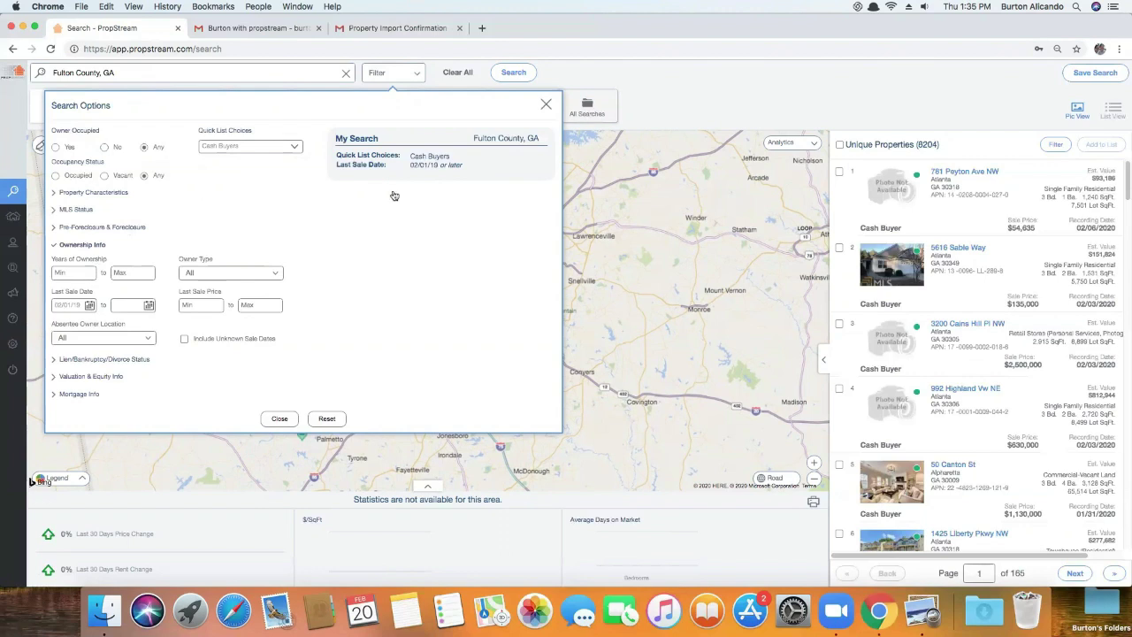
Limit the properties to Residential classification and Single Family type, then close Search Options
left_click(100, 193)
left_click(97, 223)
left_click(108, 241)
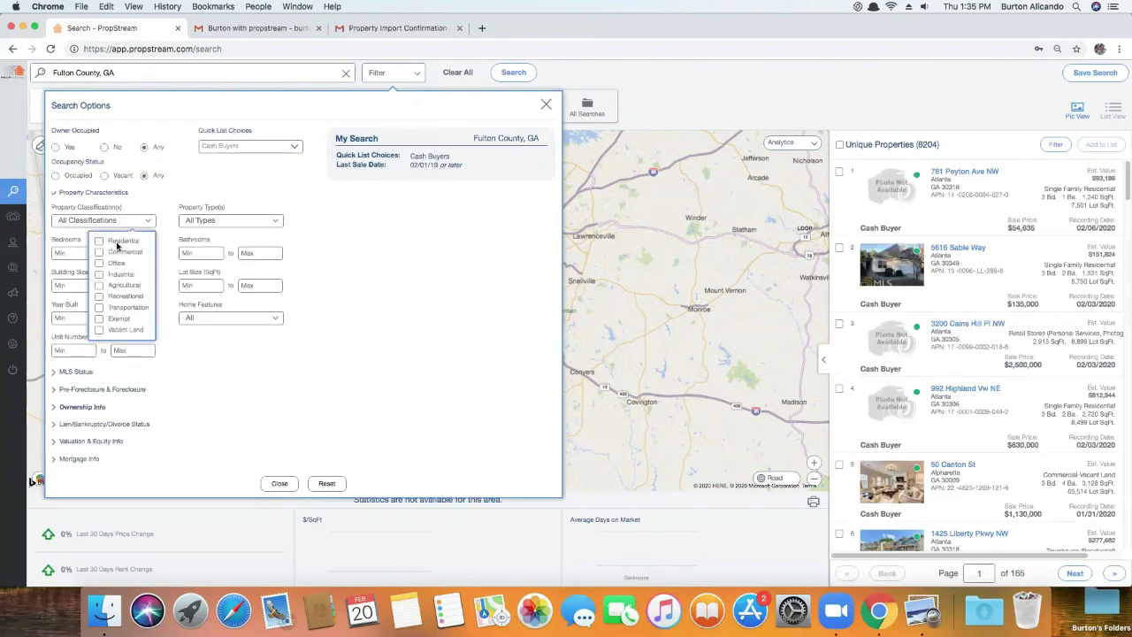
left_click(202, 220)
left_click(164, 258)
left_click(323, 292)
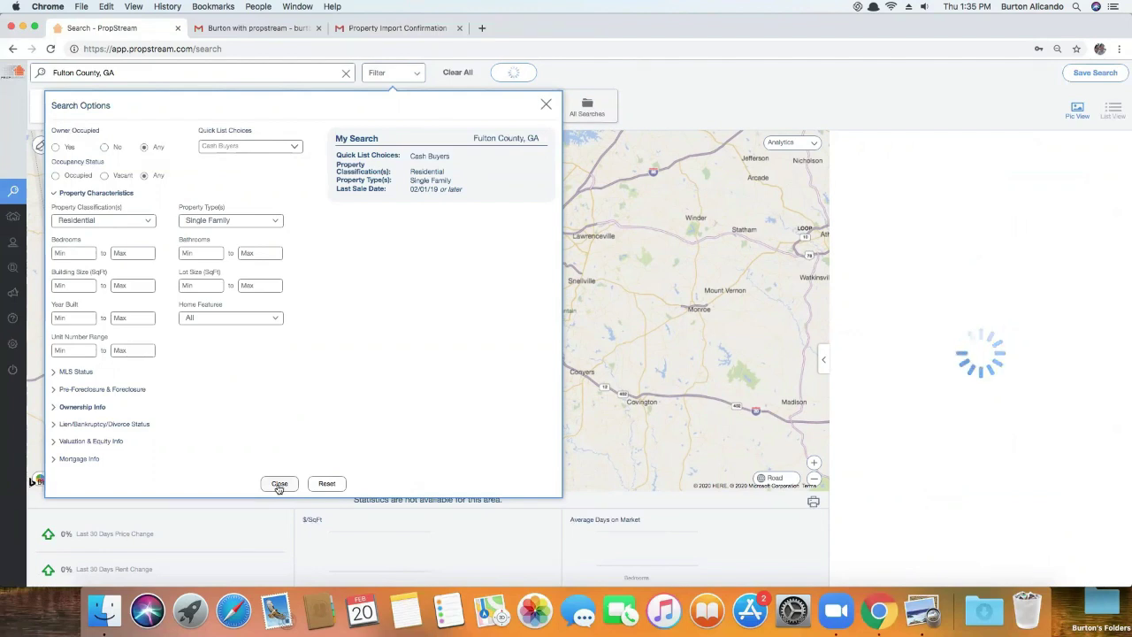
left_click(279, 484)
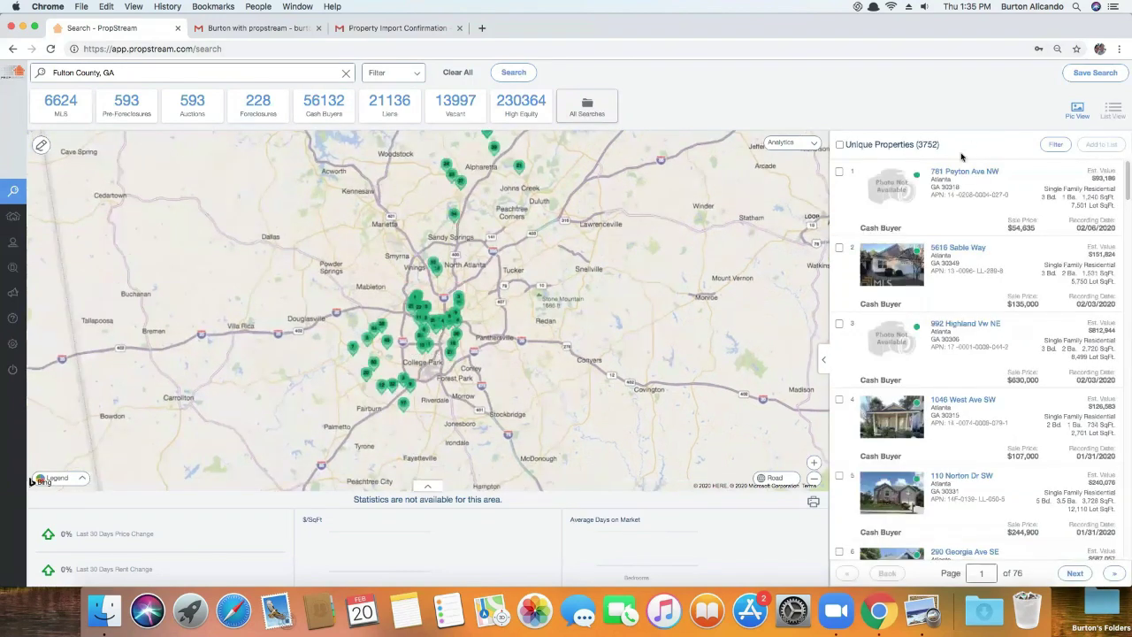
Clear all filters and rerun the Fulton County, GA search from Recent Searches
double_click(925, 143)
left_click(457, 75)
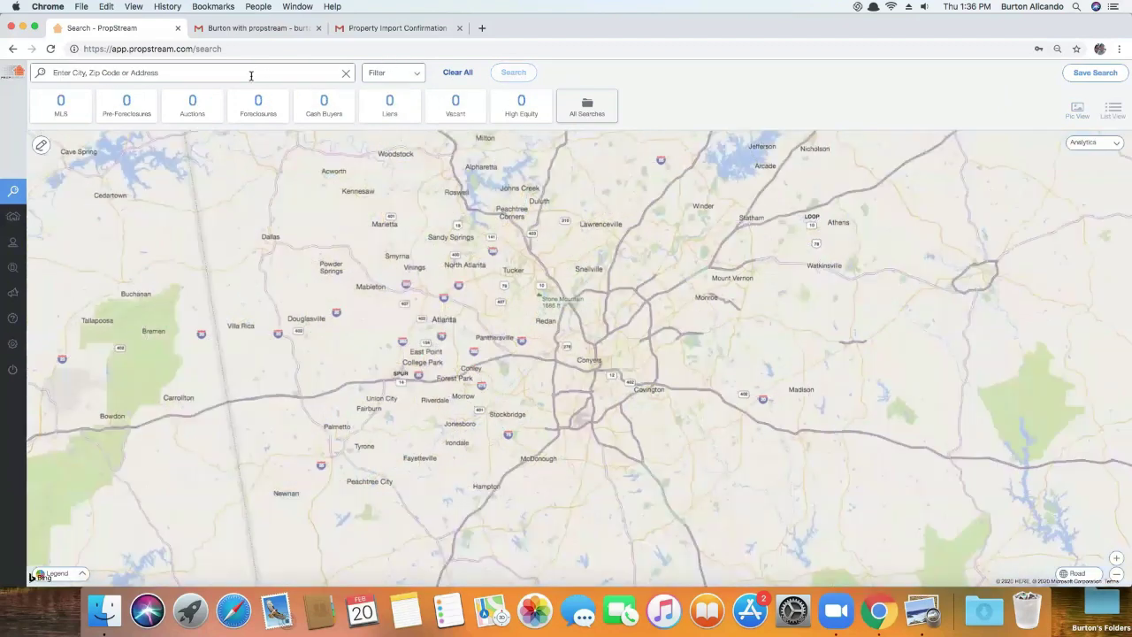
left_click(260, 74)
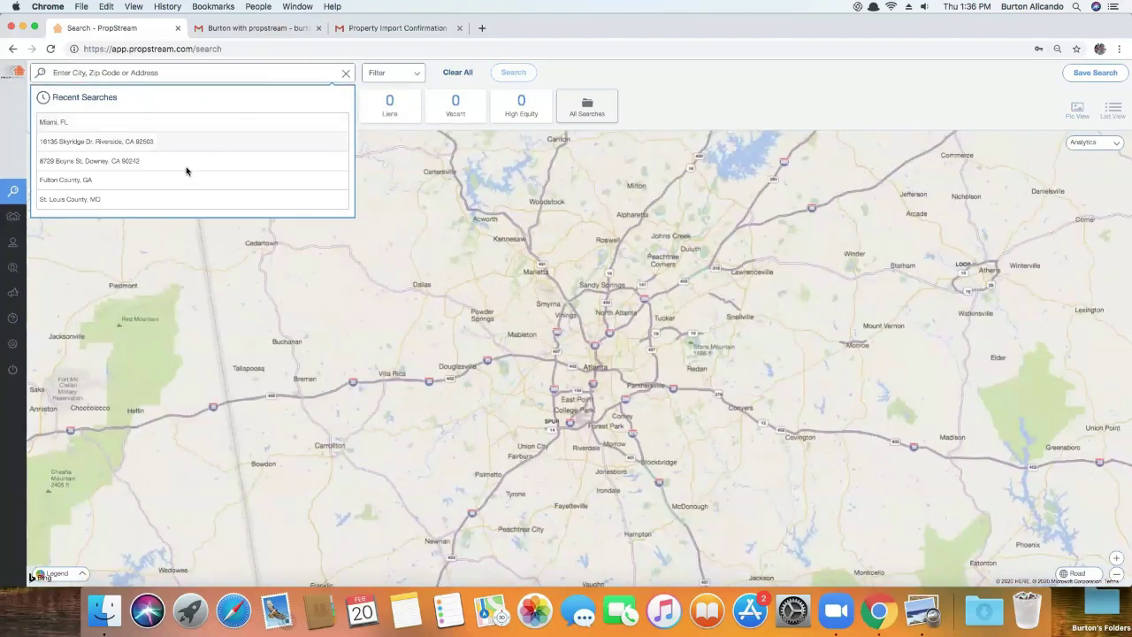
left_click(181, 182)
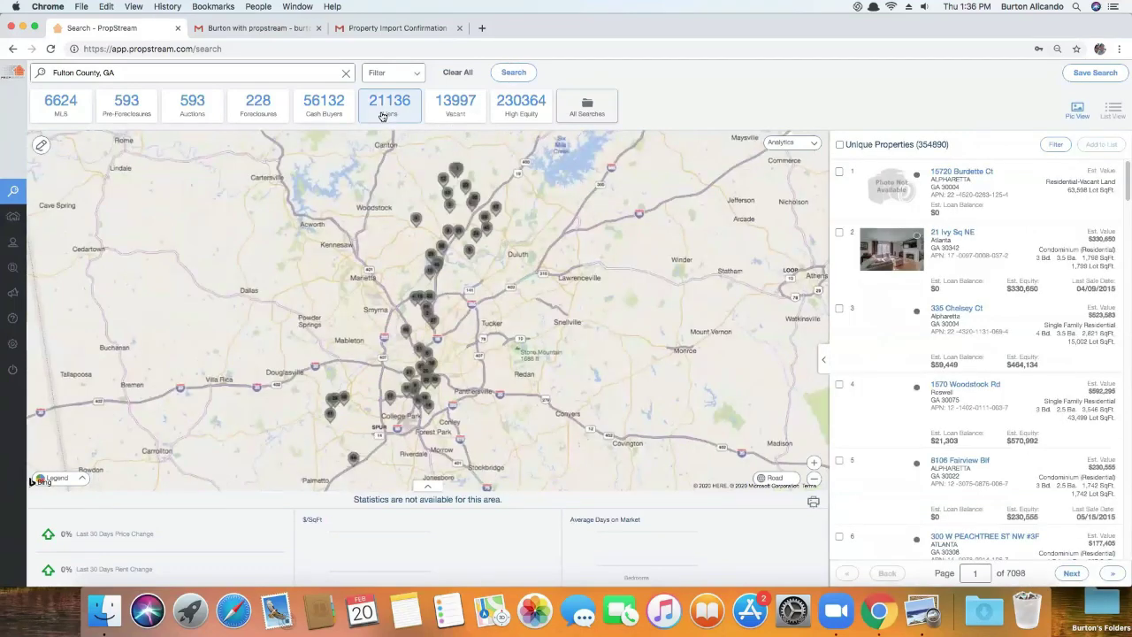
In Search Options, choose the Flippers quick list
left_click(416, 78)
left_click(293, 146)
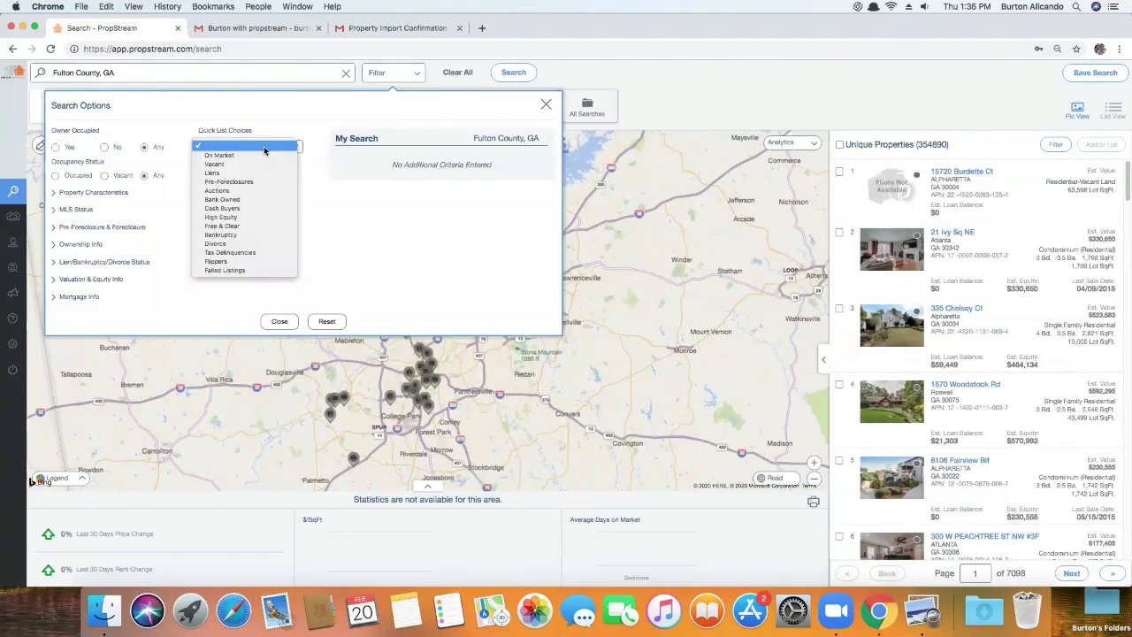
left_click(262, 266)
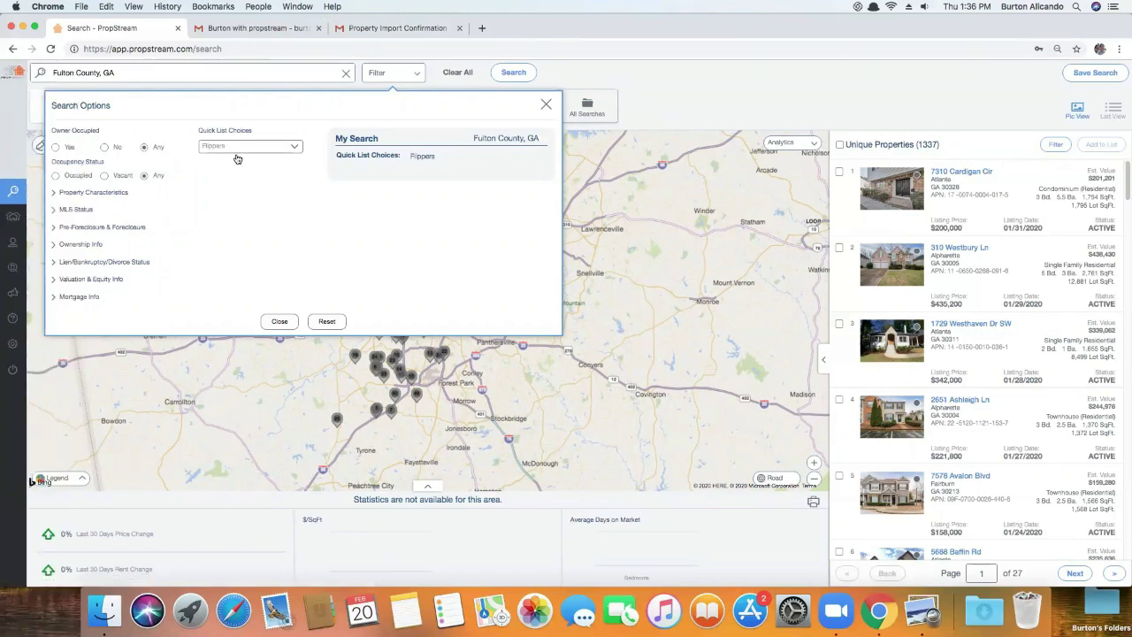
Limit the search to Residential Single Family properties and close Search Options
left_click(97, 193)
left_click(99, 221)
left_click(106, 241)
left_click(217, 221)
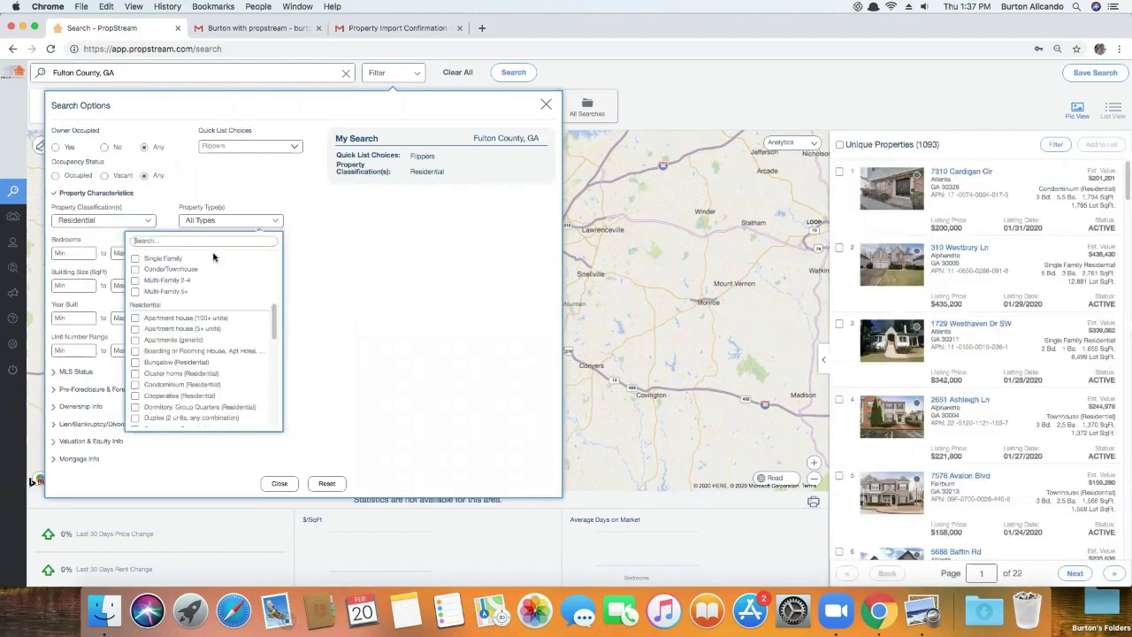
left_click(163, 258)
left_click(279, 484)
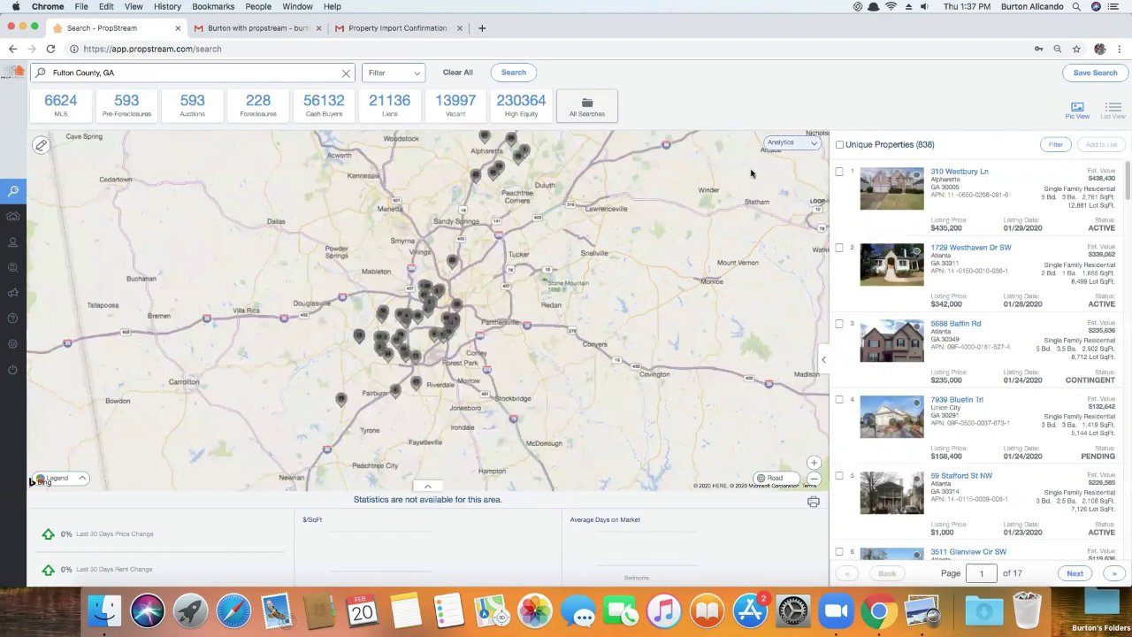
Review the first result's cash sale ($435,200) and MLS listing ($440,000) details
left_click(888, 202)
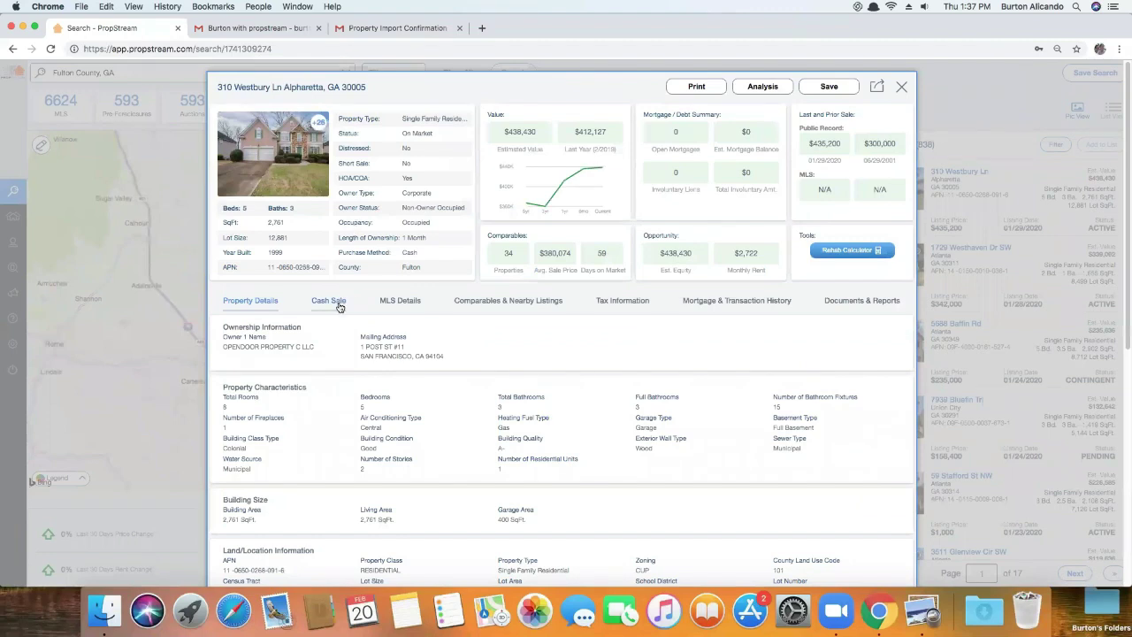
left_click(339, 305)
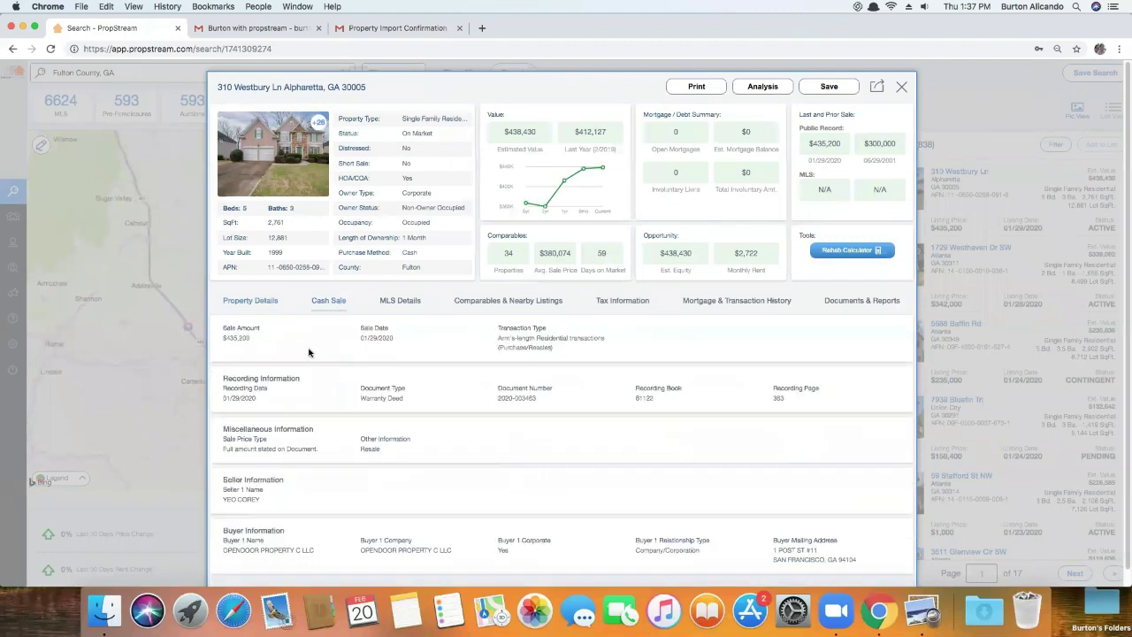
left_click_drag(248, 338, 224, 338)
left_click(397, 301)
left_click_drag(544, 347, 500, 348)
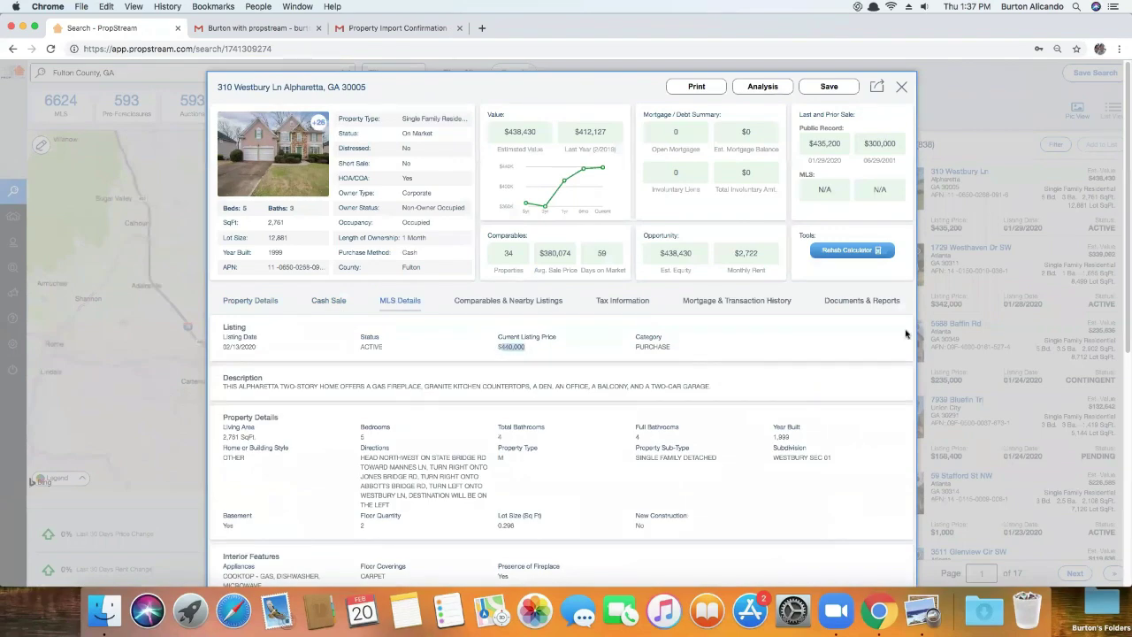
Check the cash sale and MLS details of the second, third and fourth results
left_click(982, 256)
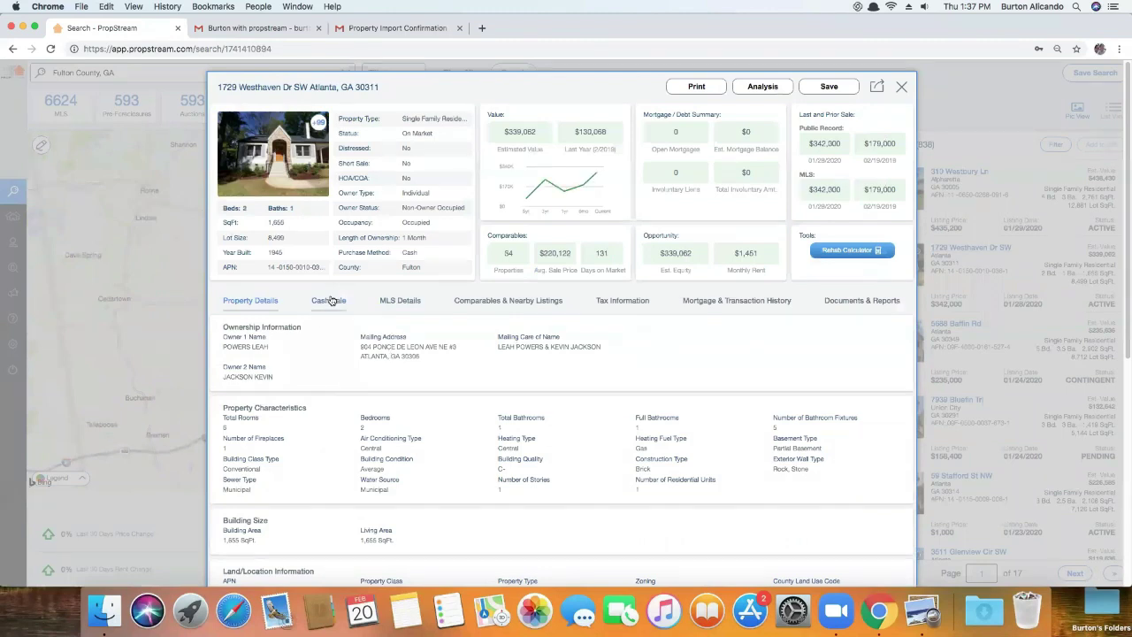
left_click(333, 301)
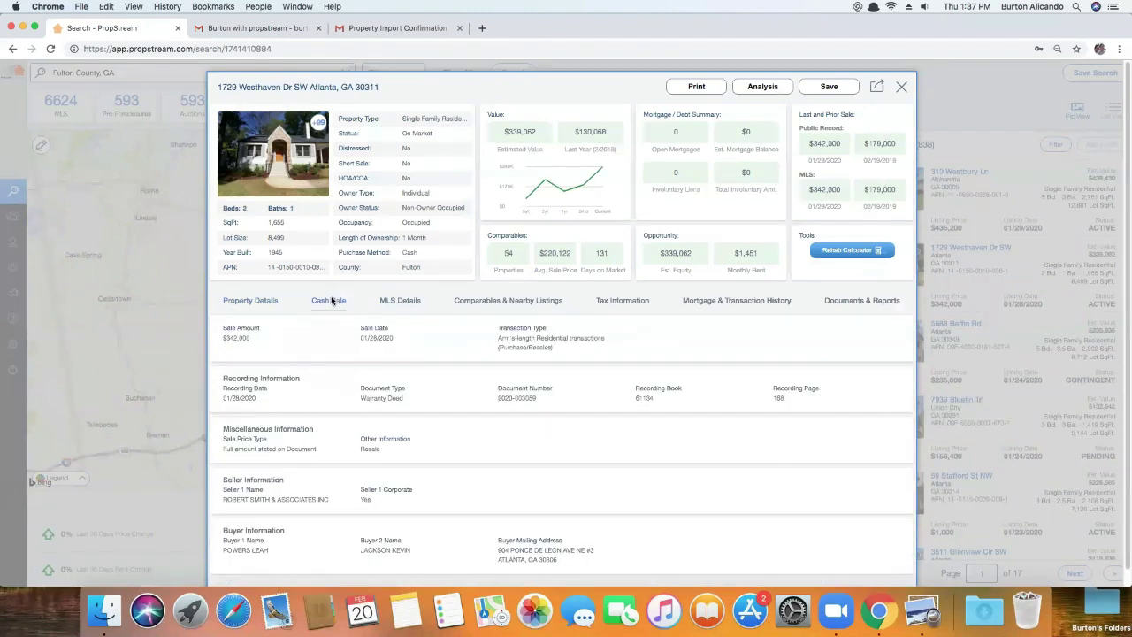
left_click(397, 305)
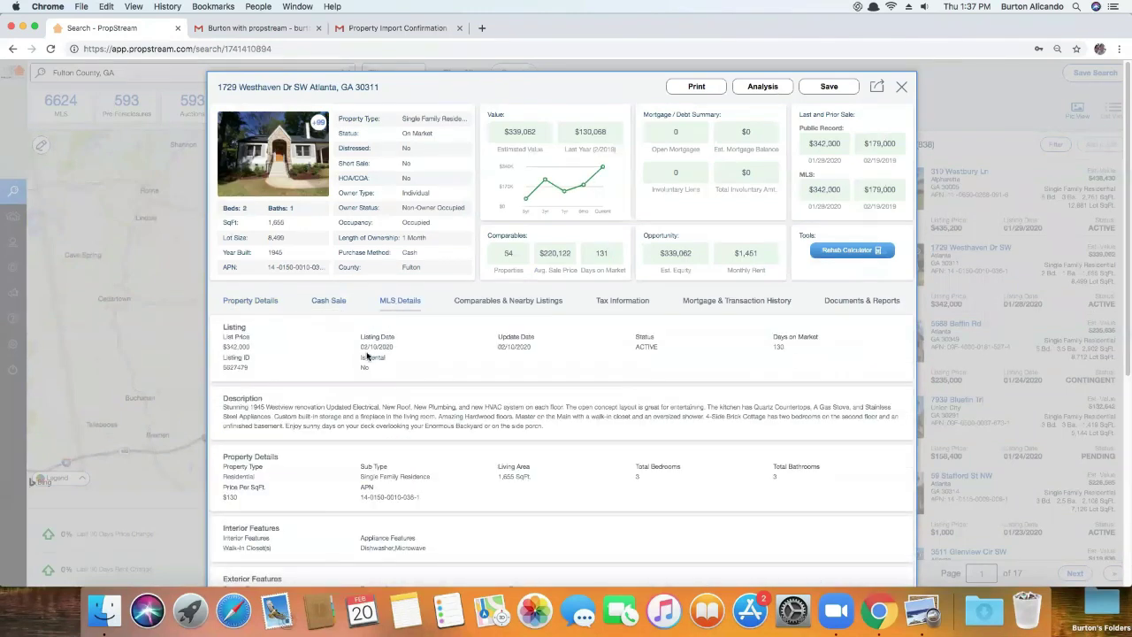
left_click(981, 315)
left_click(961, 328)
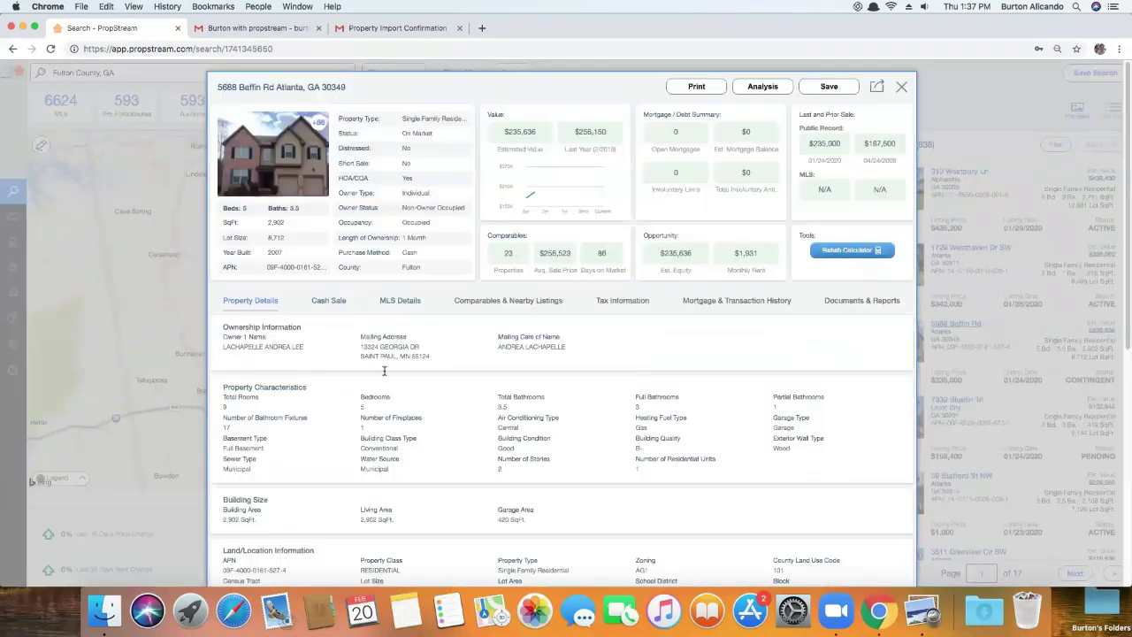
left_click(329, 301)
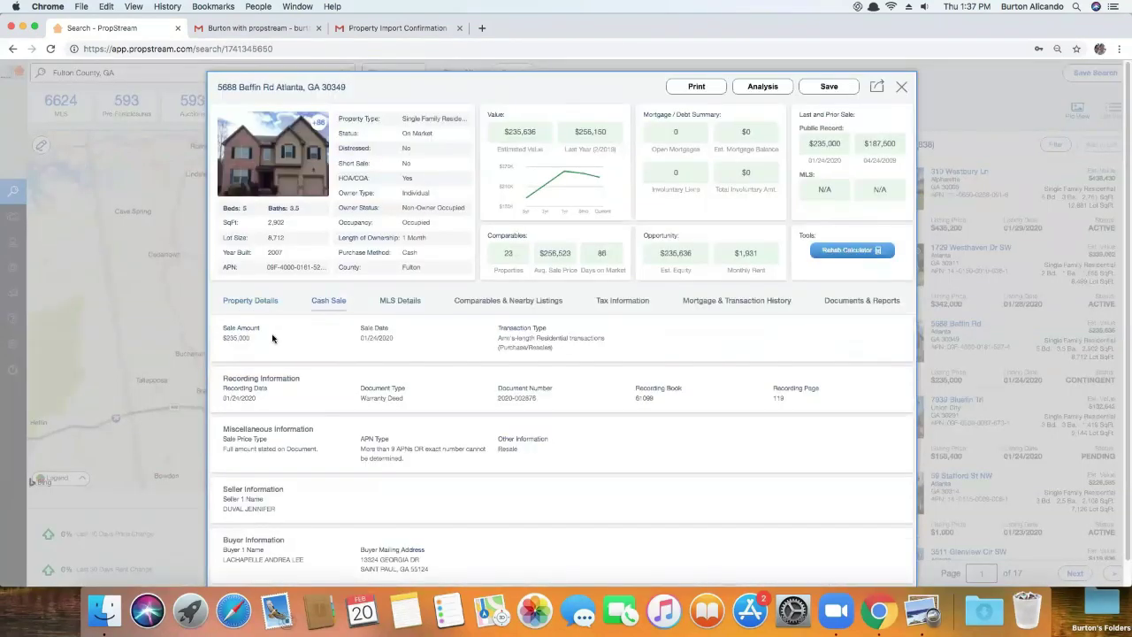
left_click(394, 301)
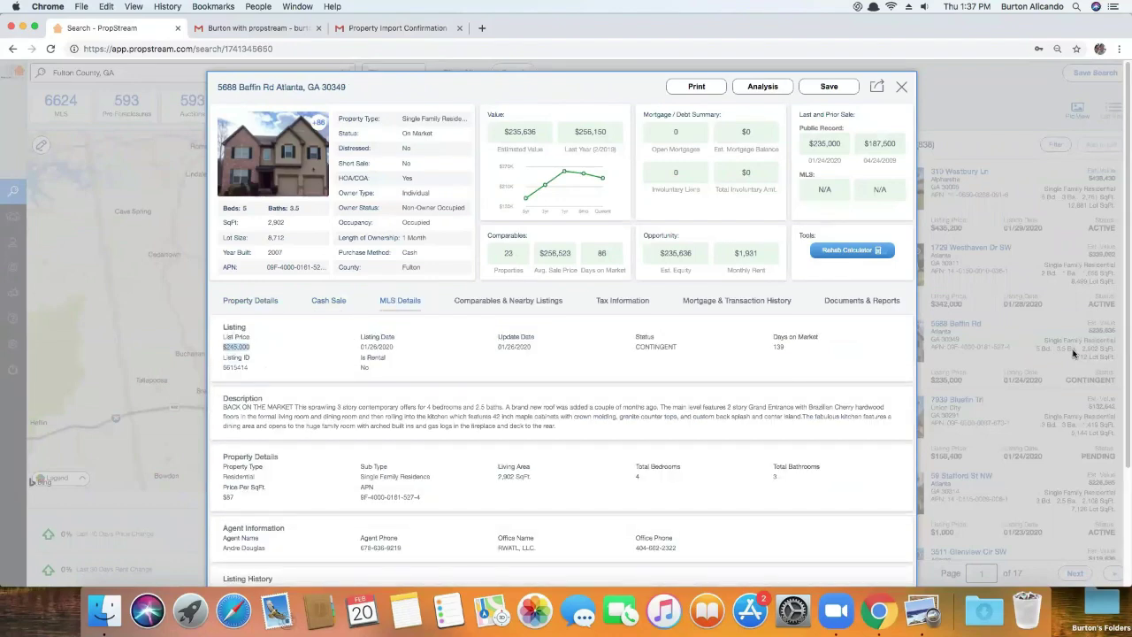
left_click(1075, 356)
left_click(958, 402)
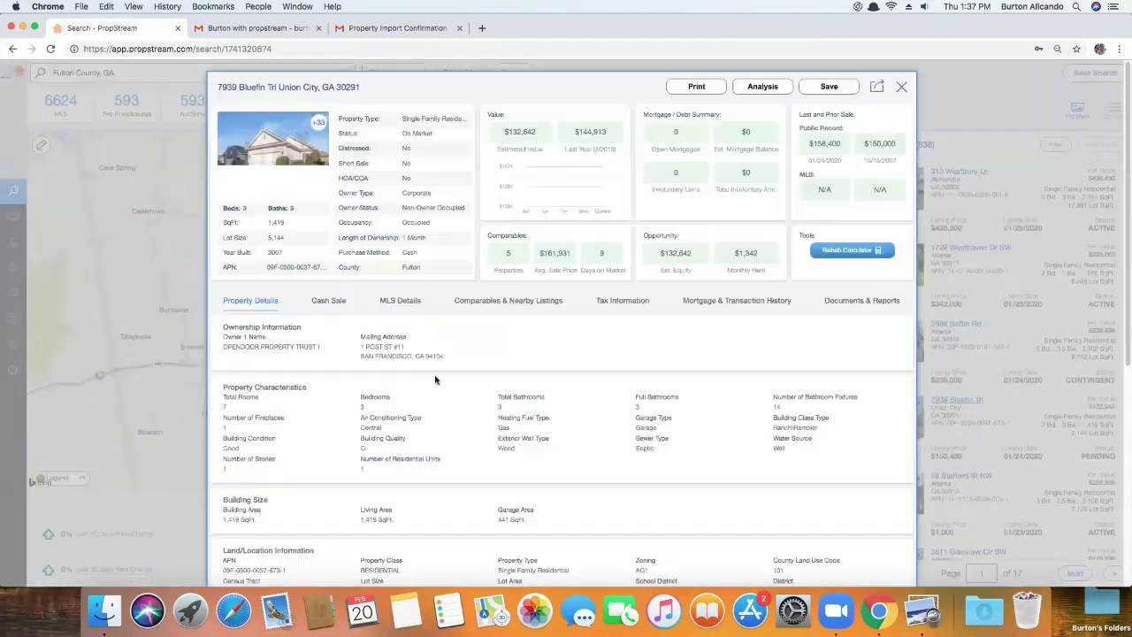
left_click(336, 303)
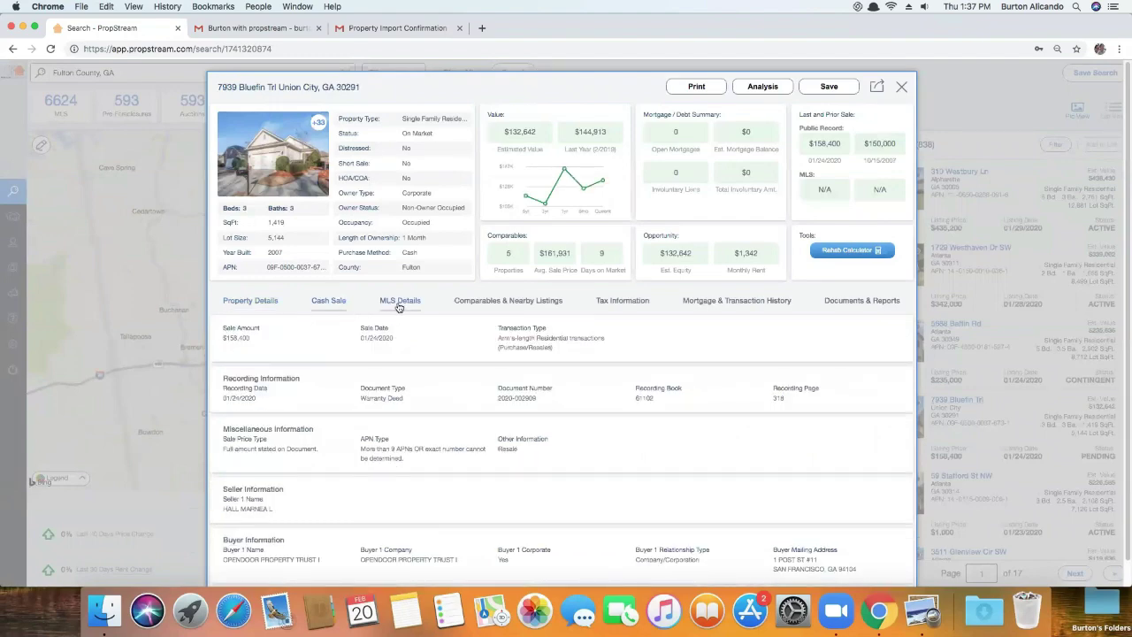
left_click(383, 307)
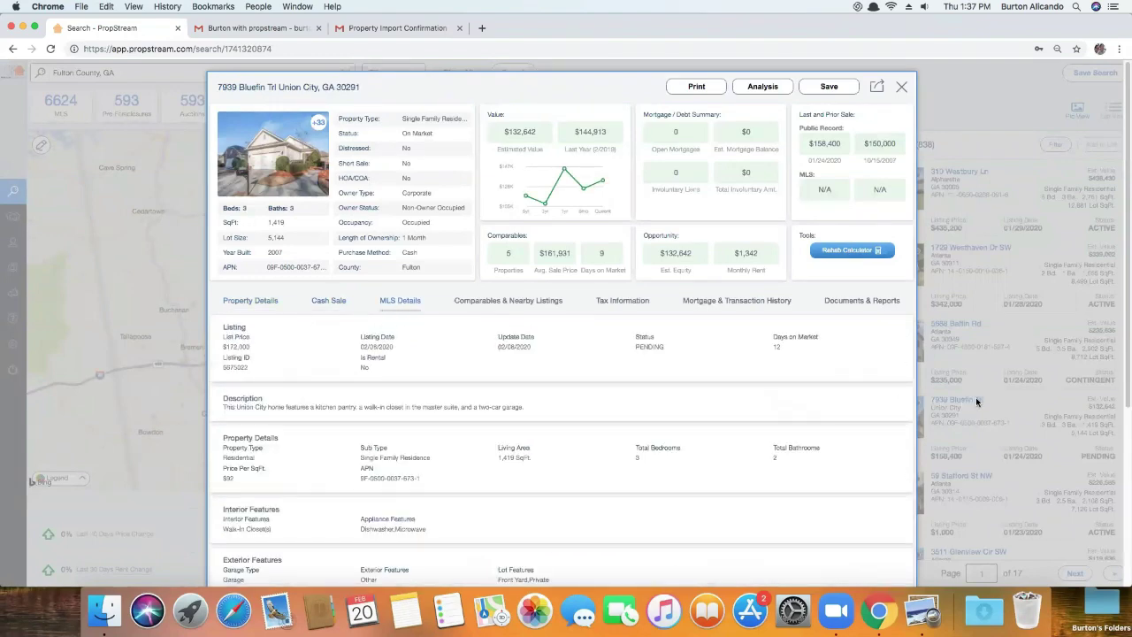
left_click(975, 402)
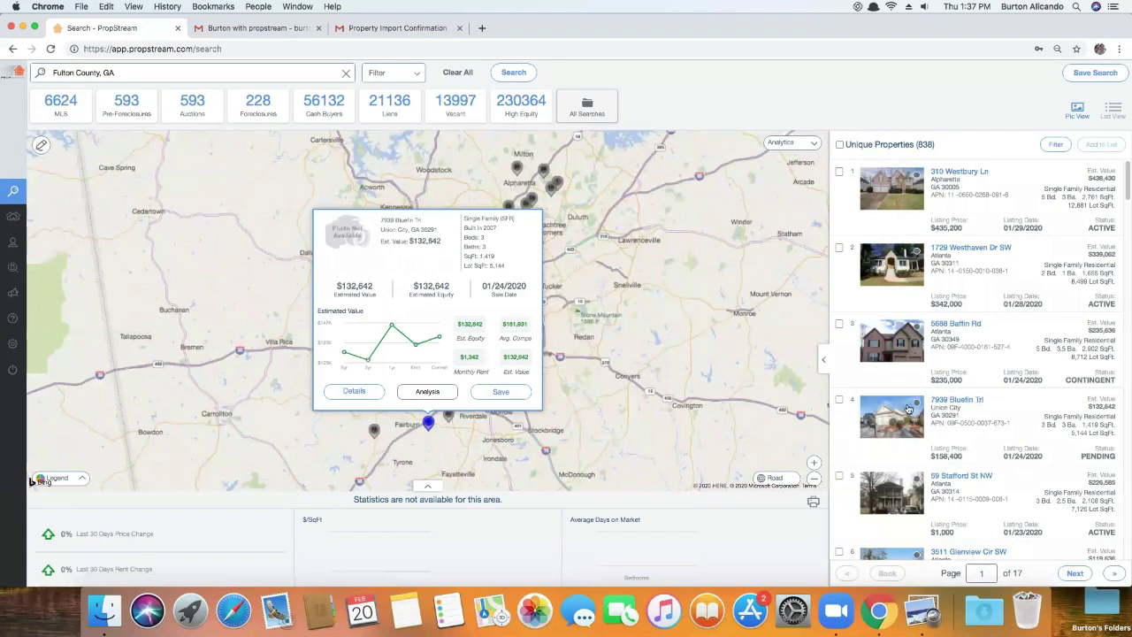
scroll(920, 425, "down", 1)
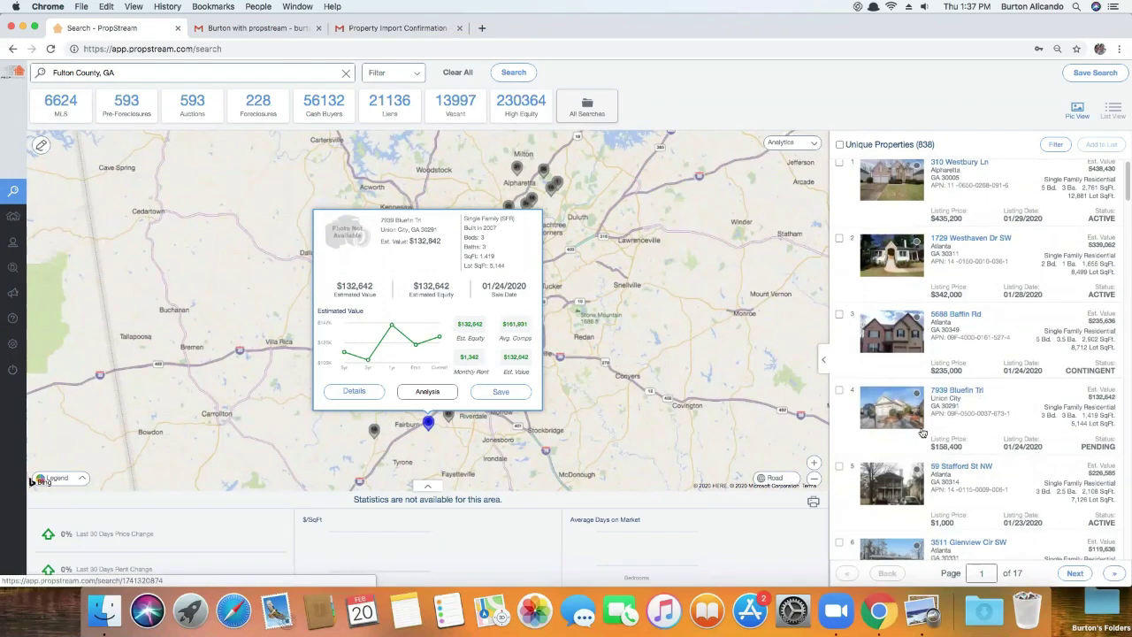
scroll(922, 439, "down", 2)
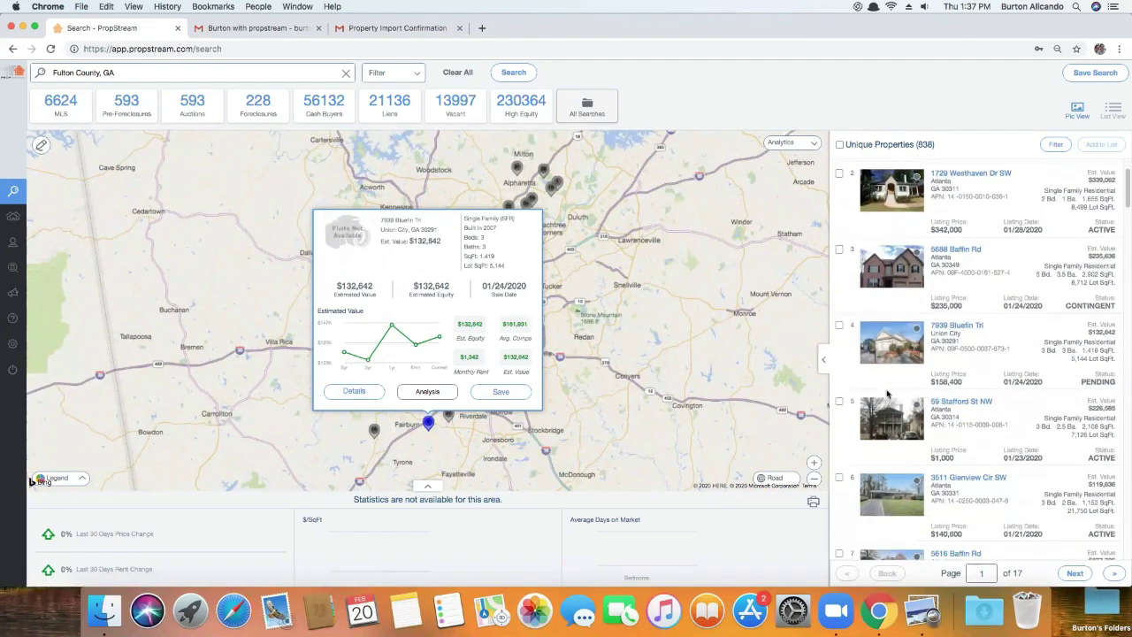
left_click(896, 425)
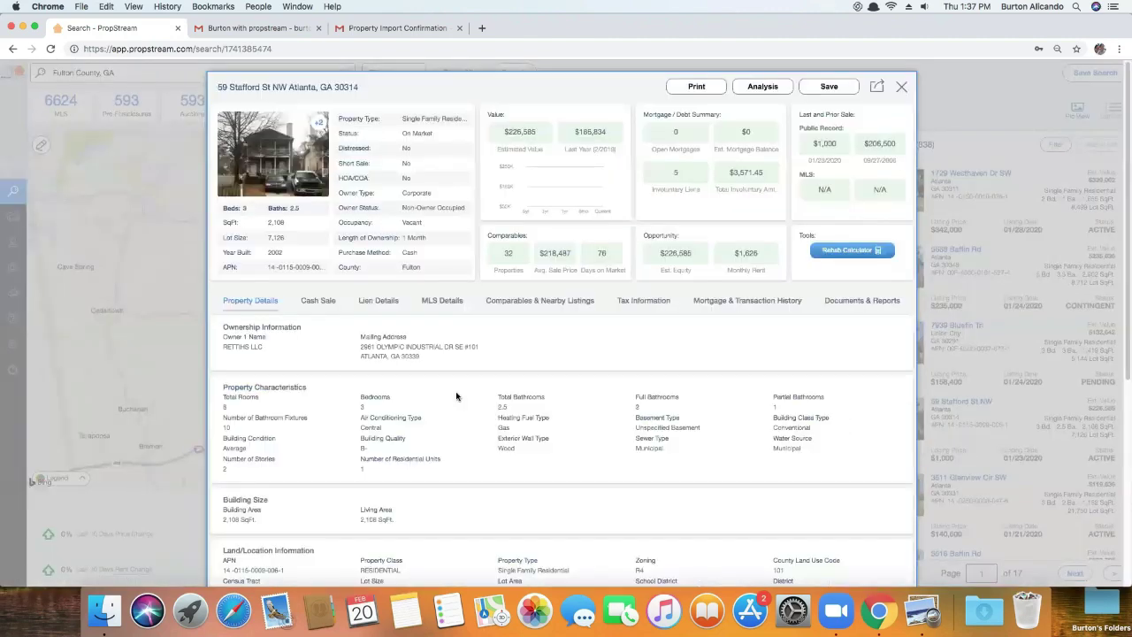
left_click(316, 303)
left_click(1113, 312)
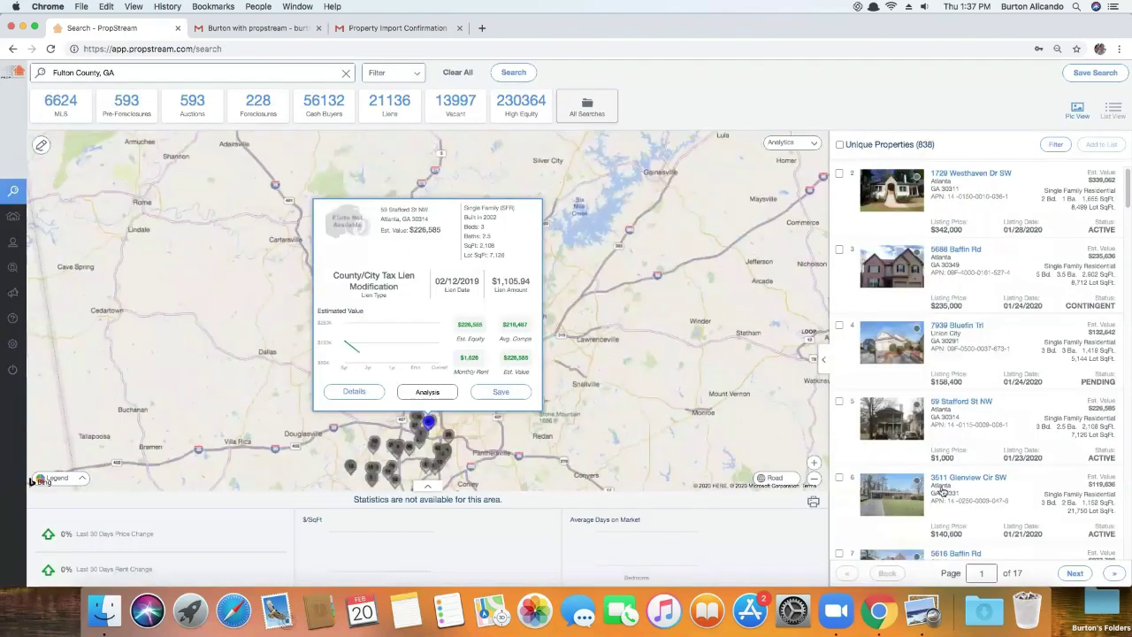
left_click(916, 499)
left_click(326, 301)
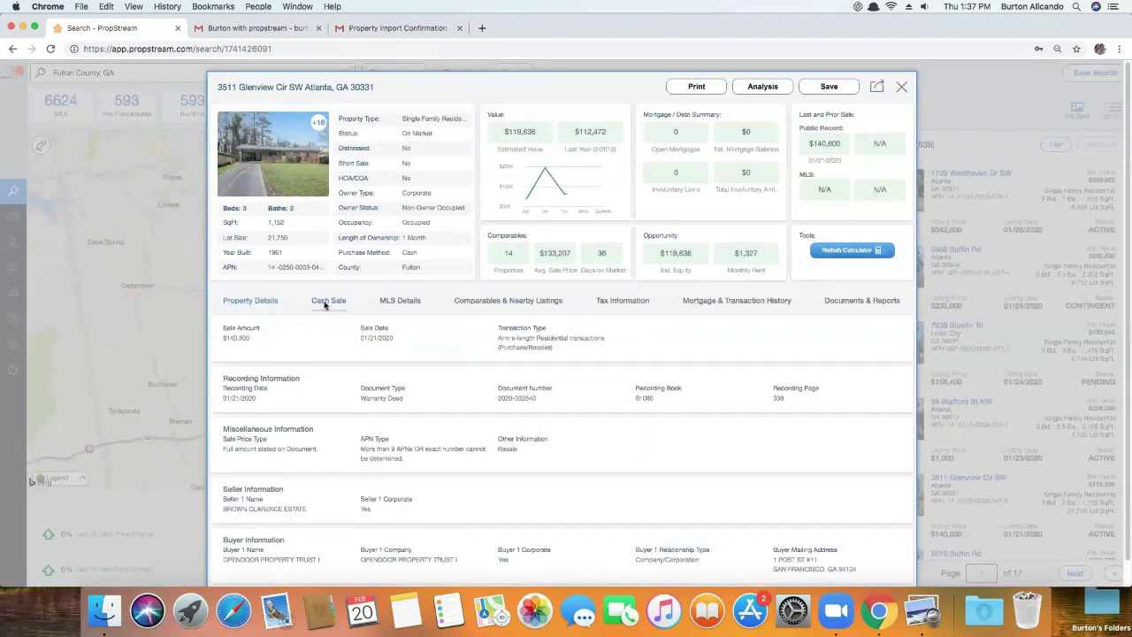
left_click(395, 301)
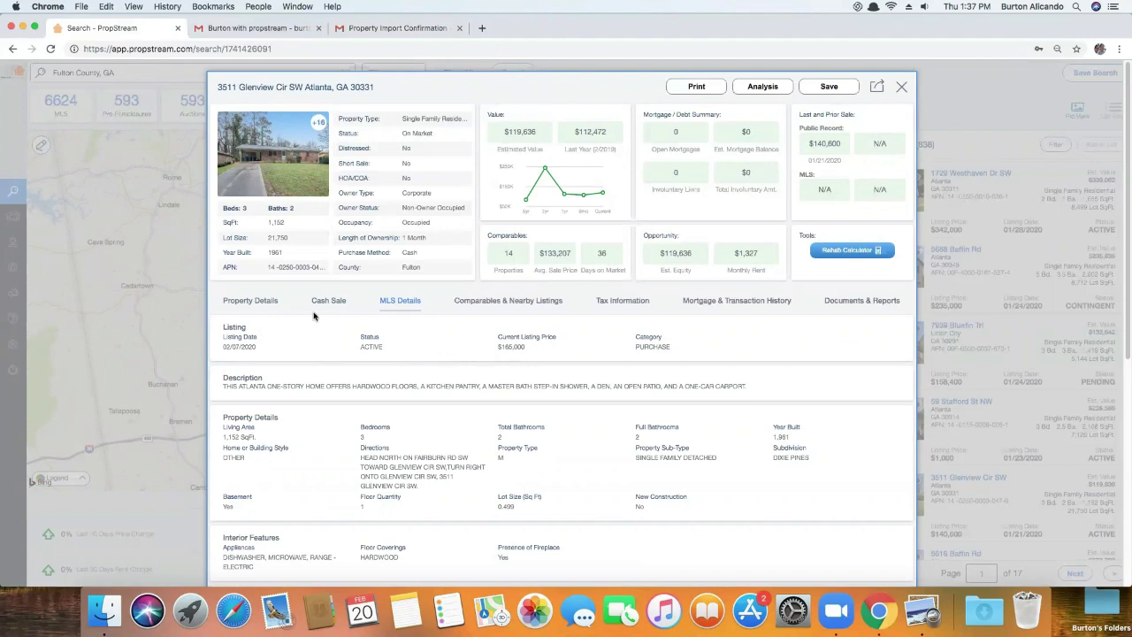
left_click(345, 301)
scroll(358, 437, "down", 1)
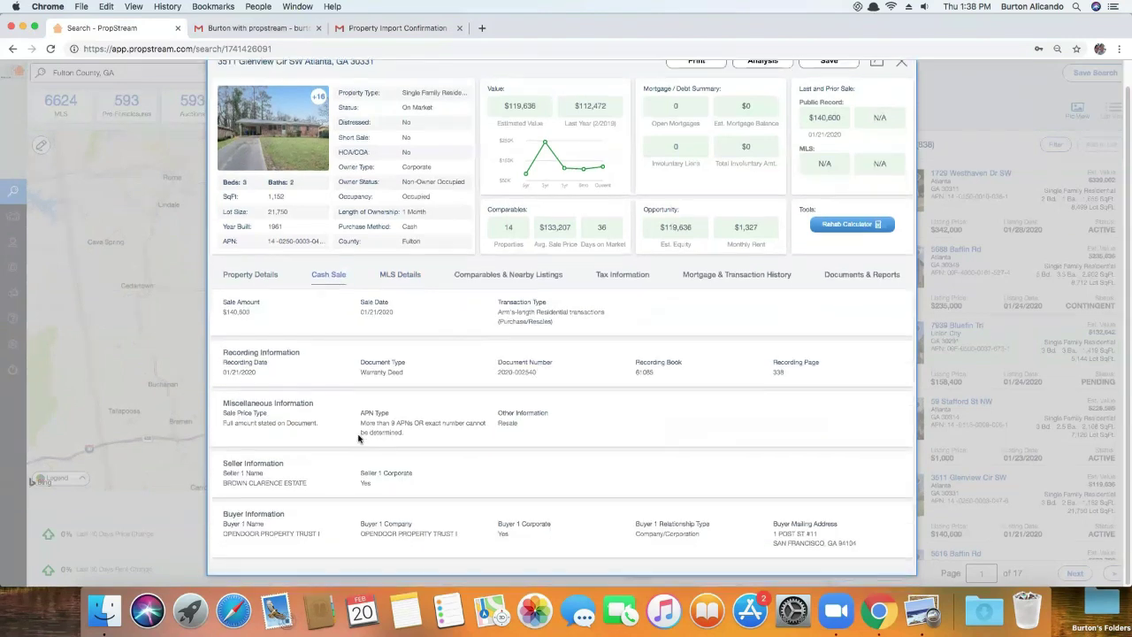
left_click_drag(244, 534, 284, 534)
left_click(396, 284)
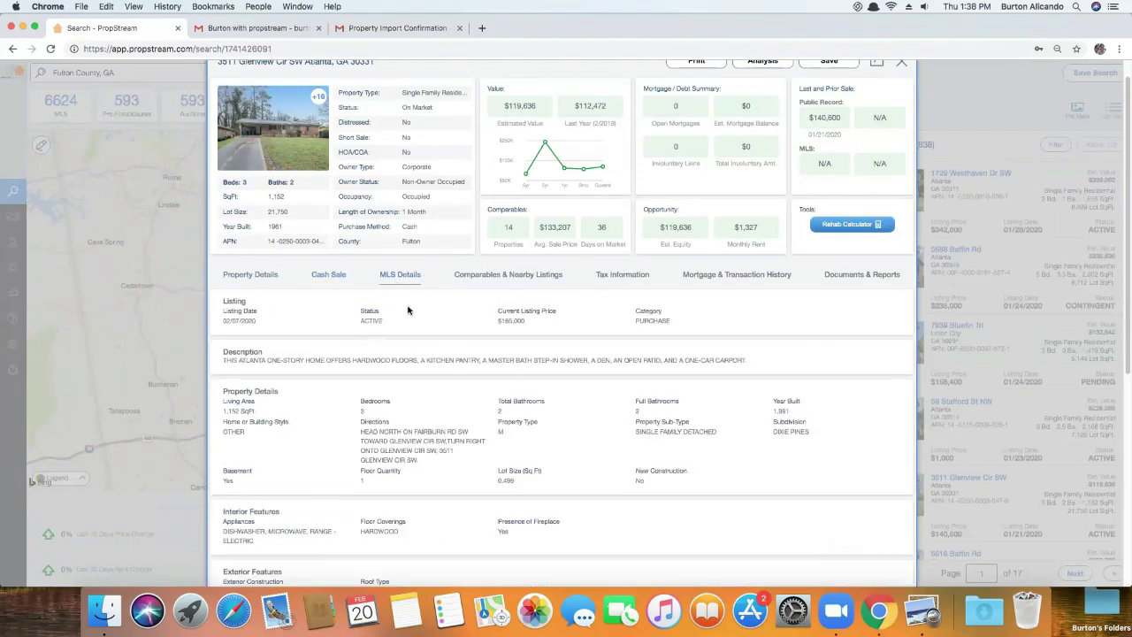
scroll(434, 373, "down", 5)
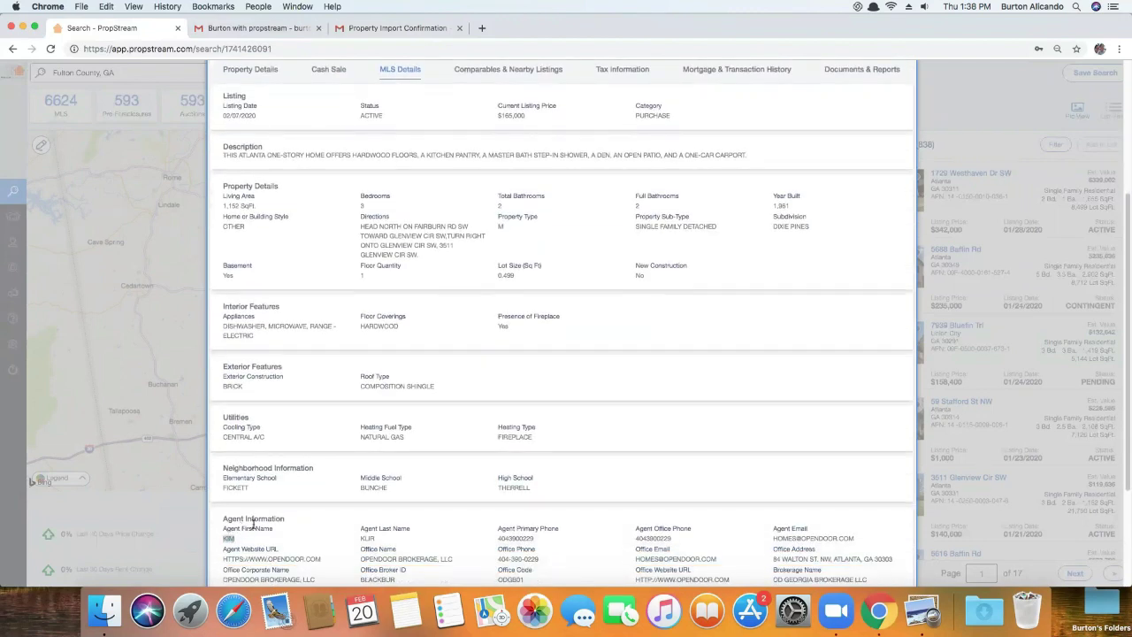
left_click(1022, 283)
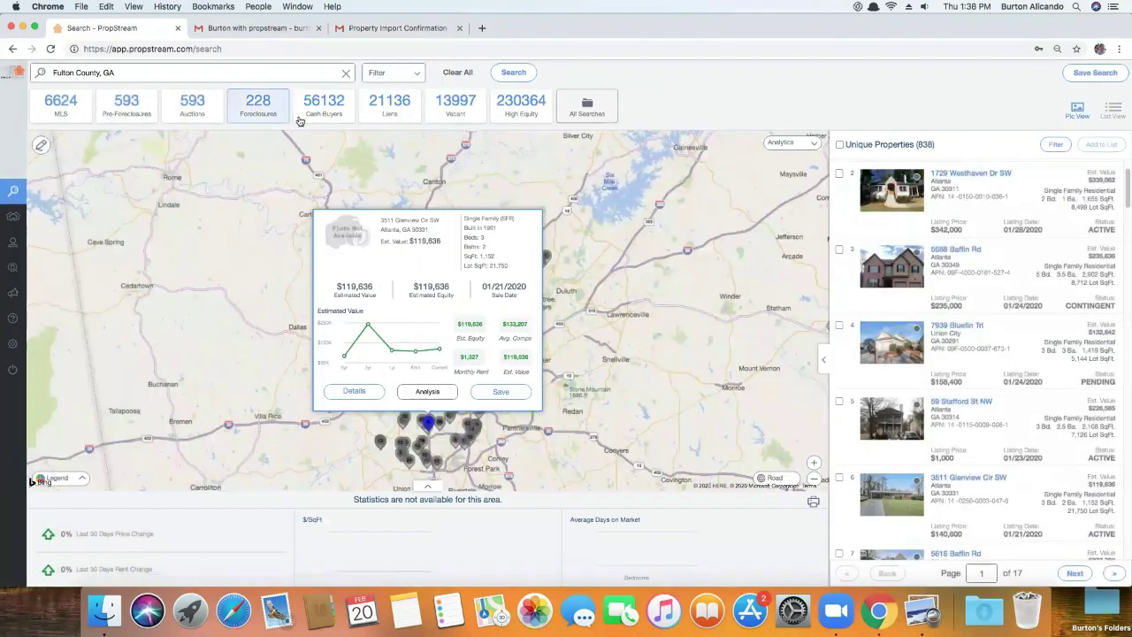
Select all 838 results and save them to a new marketing list named 'fulton county flippers'
left_click(405, 75)
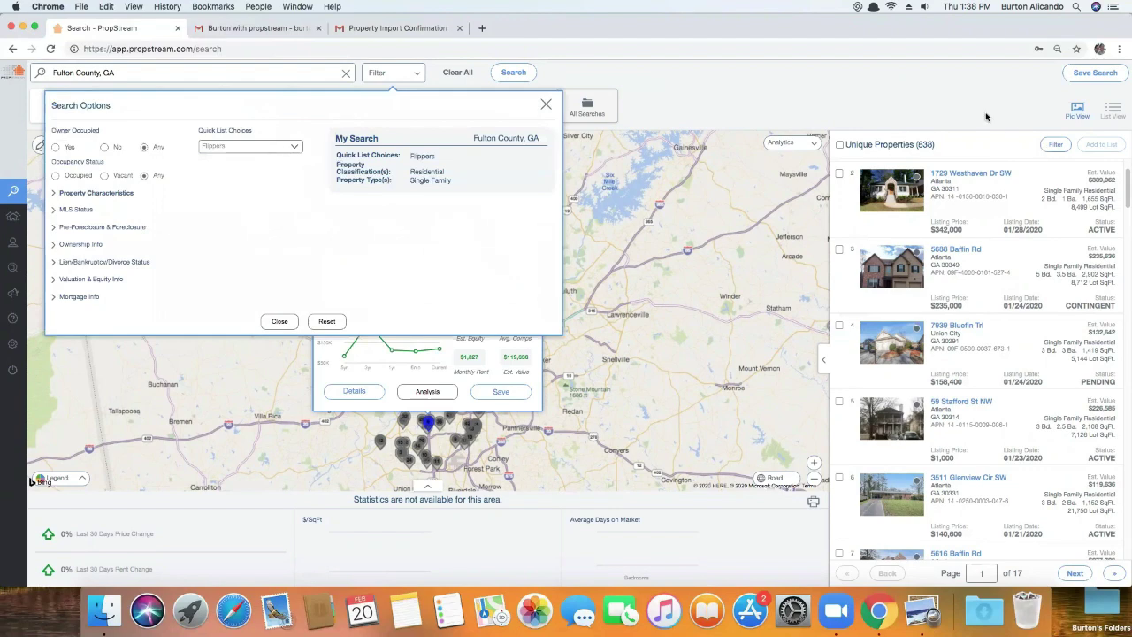
left_click(965, 128)
left_click(840, 144)
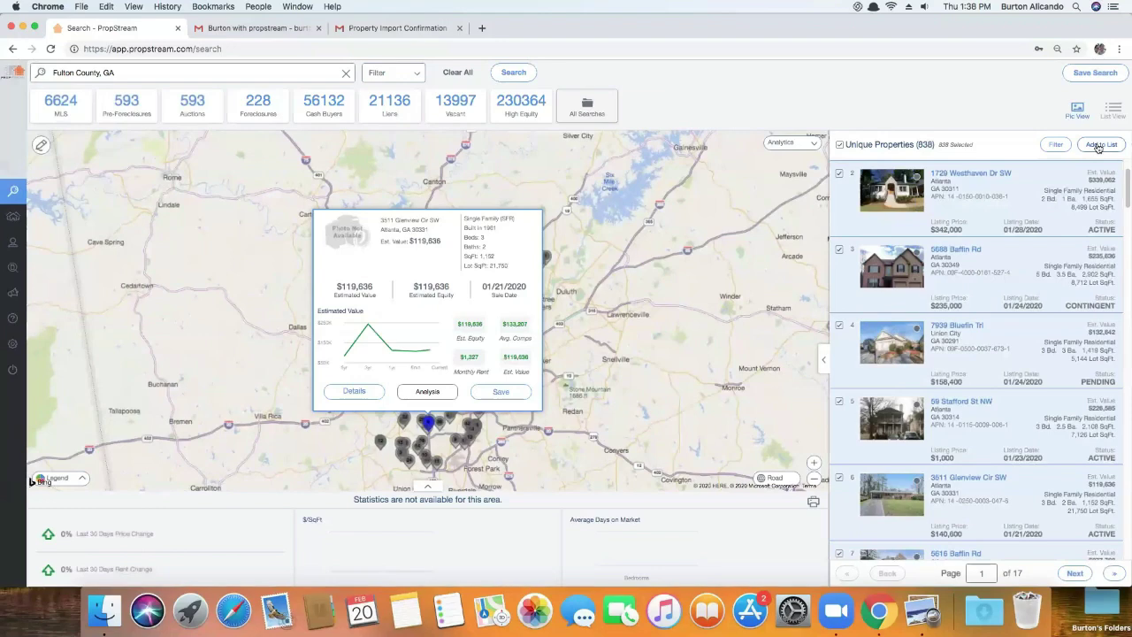
left_click(1098, 147)
left_click(594, 323)
left_click(598, 341)
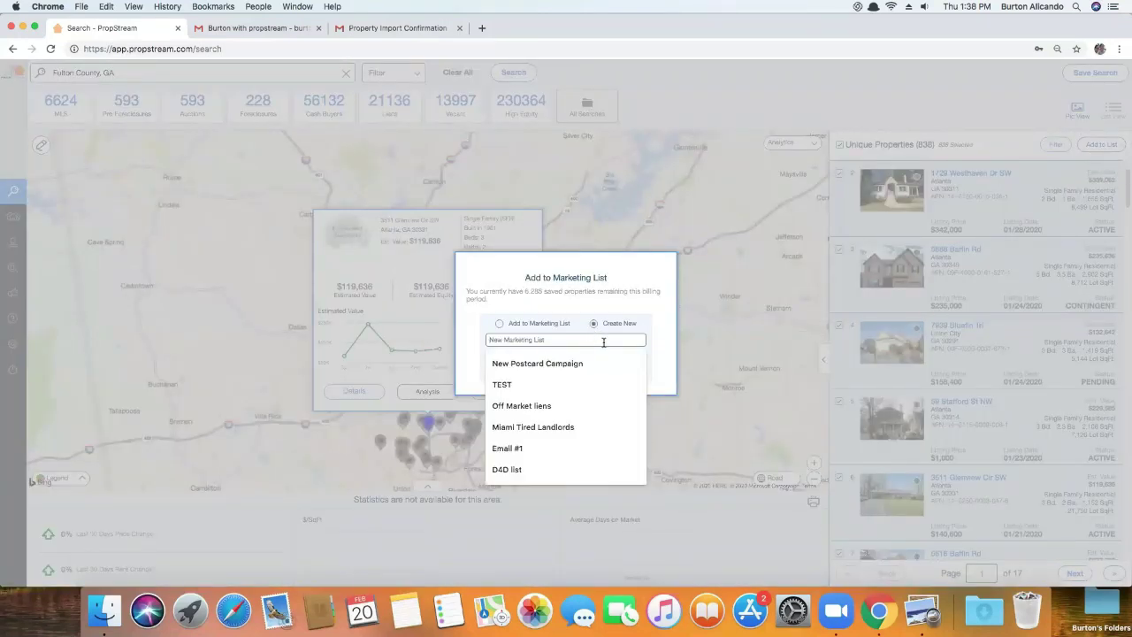
type("fulton county flippers")
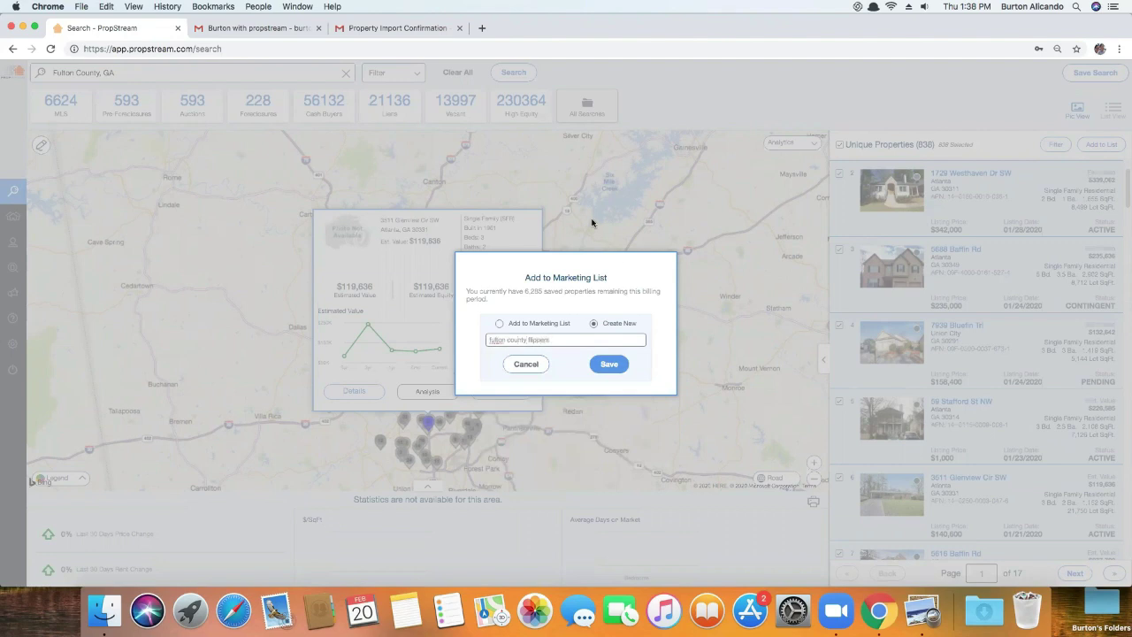
left_click(609, 363)
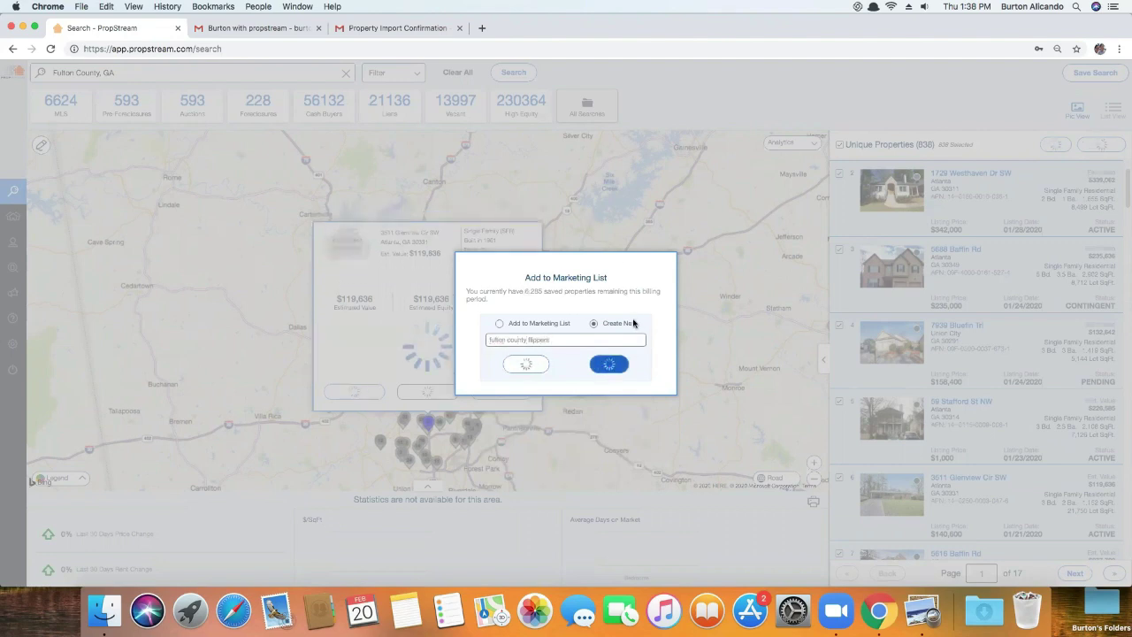
left_click(566, 330)
mouse_move(37, 223)
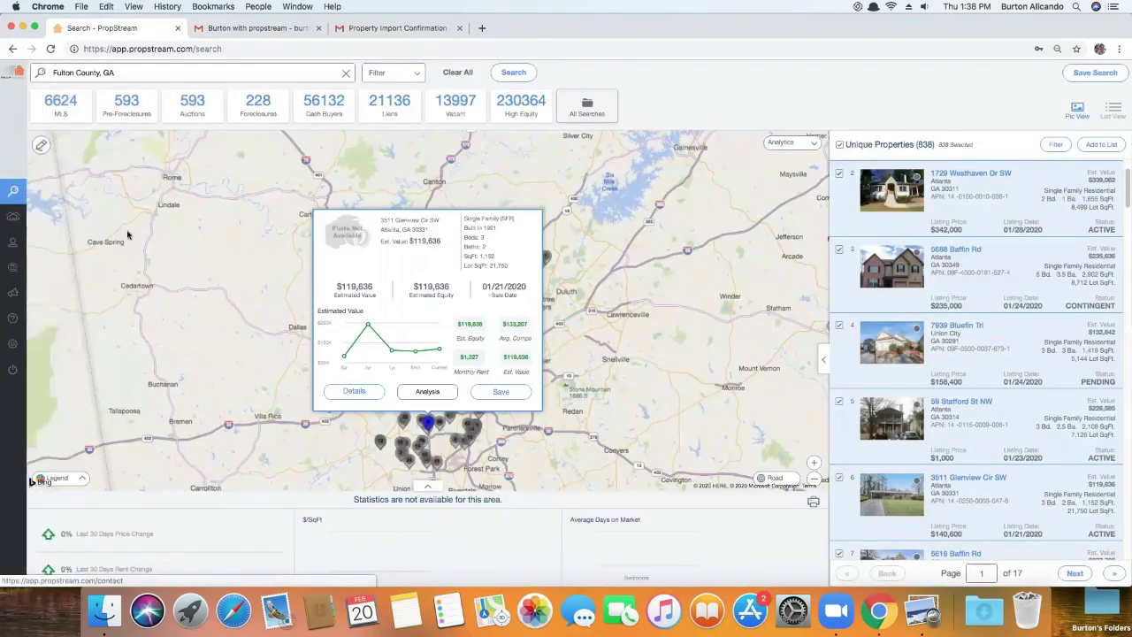
Open the fulton county flippers list in My Properties and select all 838 properties
left_click(14, 222)
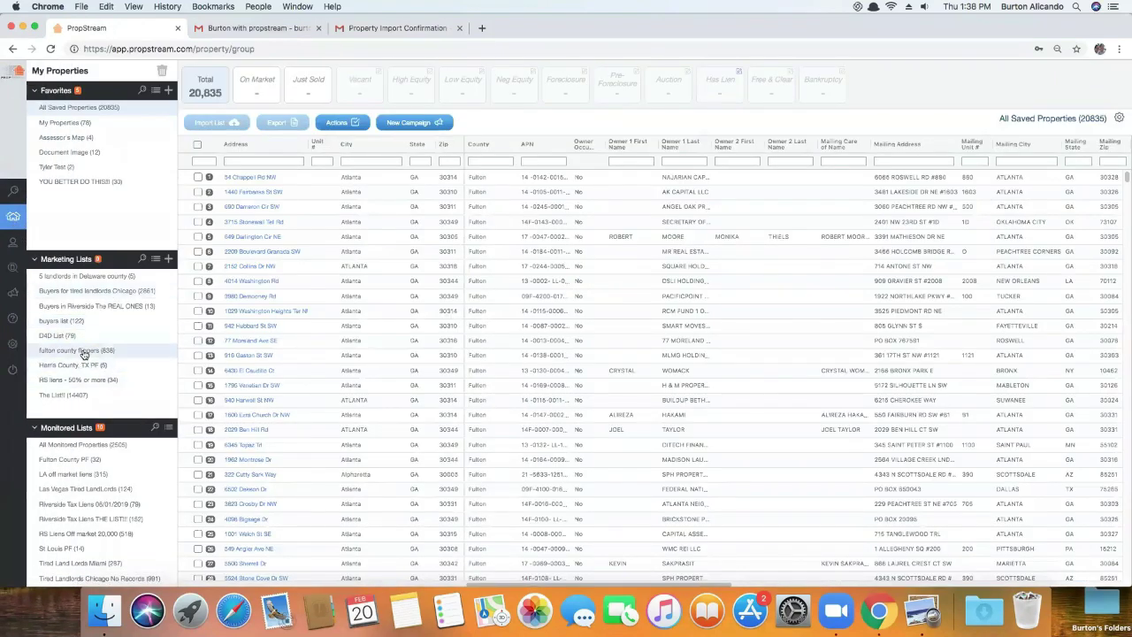
left_click(124, 348)
left_click(197, 144)
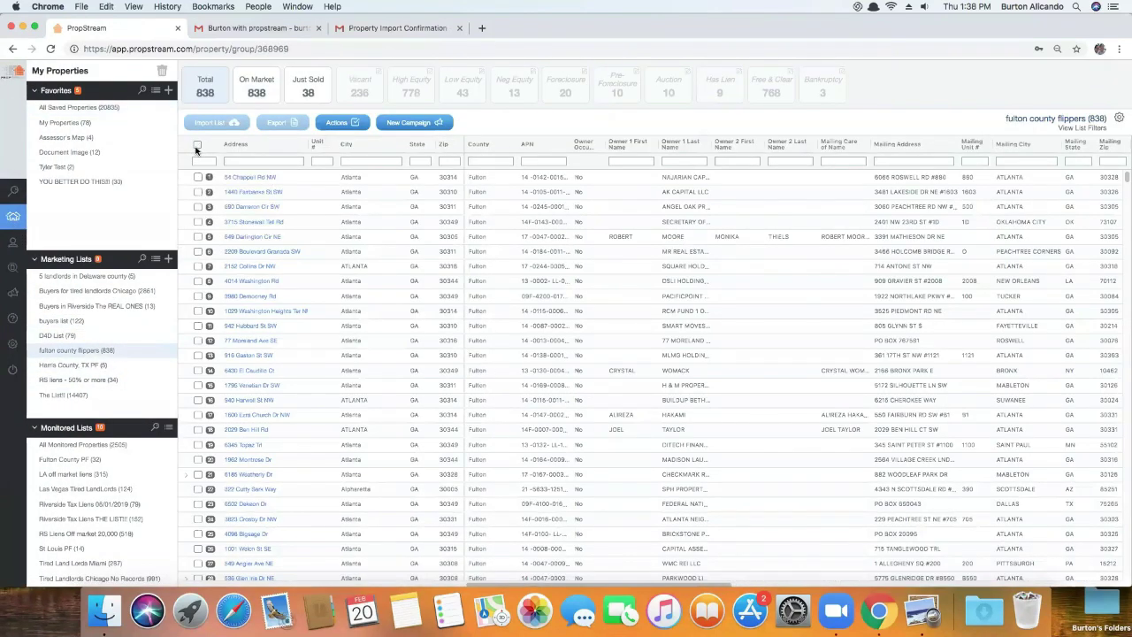
Add MLS Agent E-Mail and MLS Brokerage Phone columns, then export the properties to a spreadsheet
left_click(1119, 119)
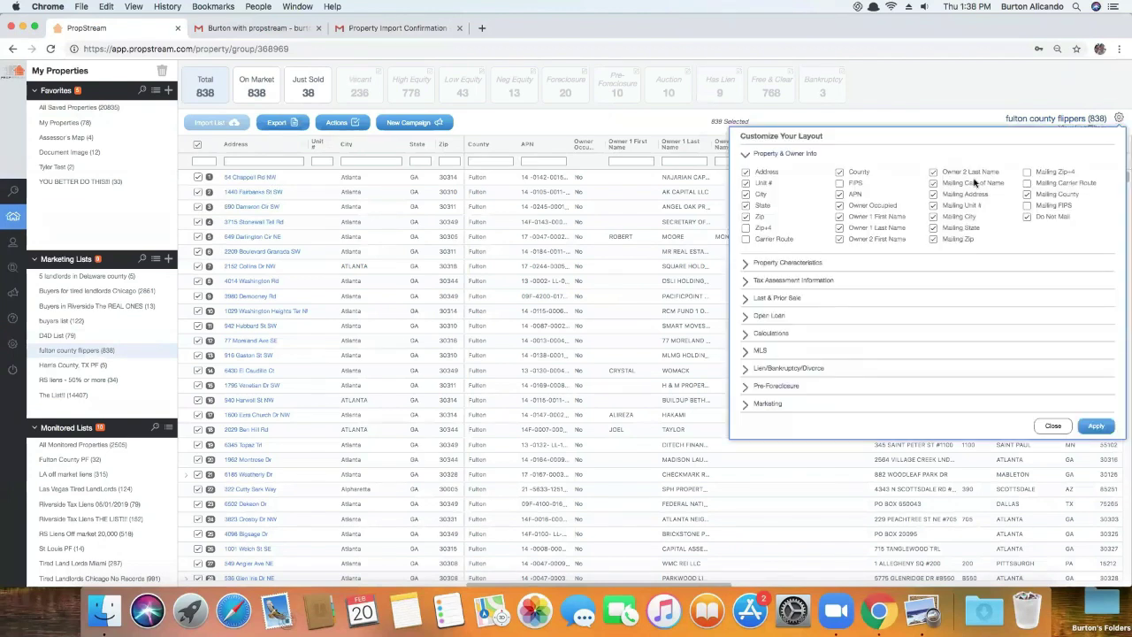
left_click(761, 351)
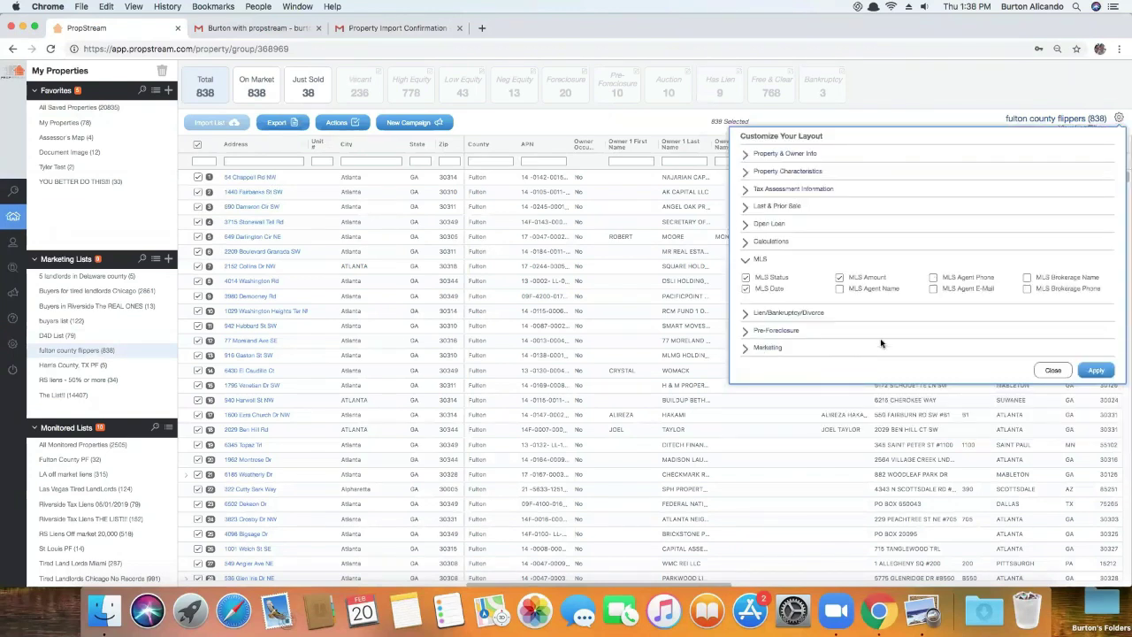
left_click(973, 288)
left_click(1051, 290)
left_click(1095, 371)
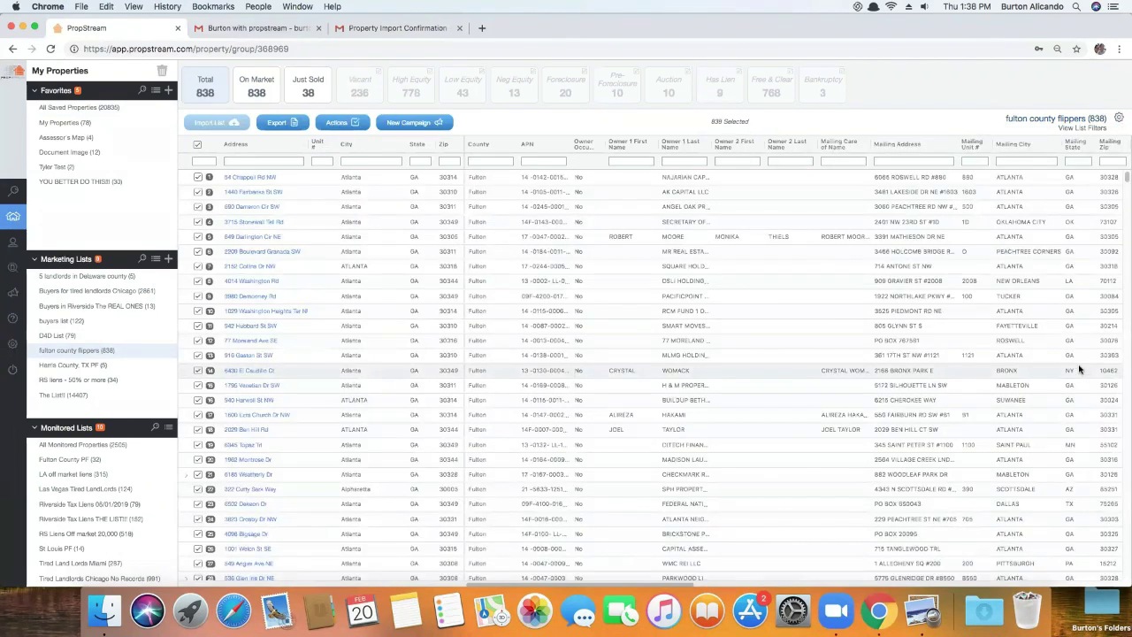
left_click_drag(686, 581, 1116, 582)
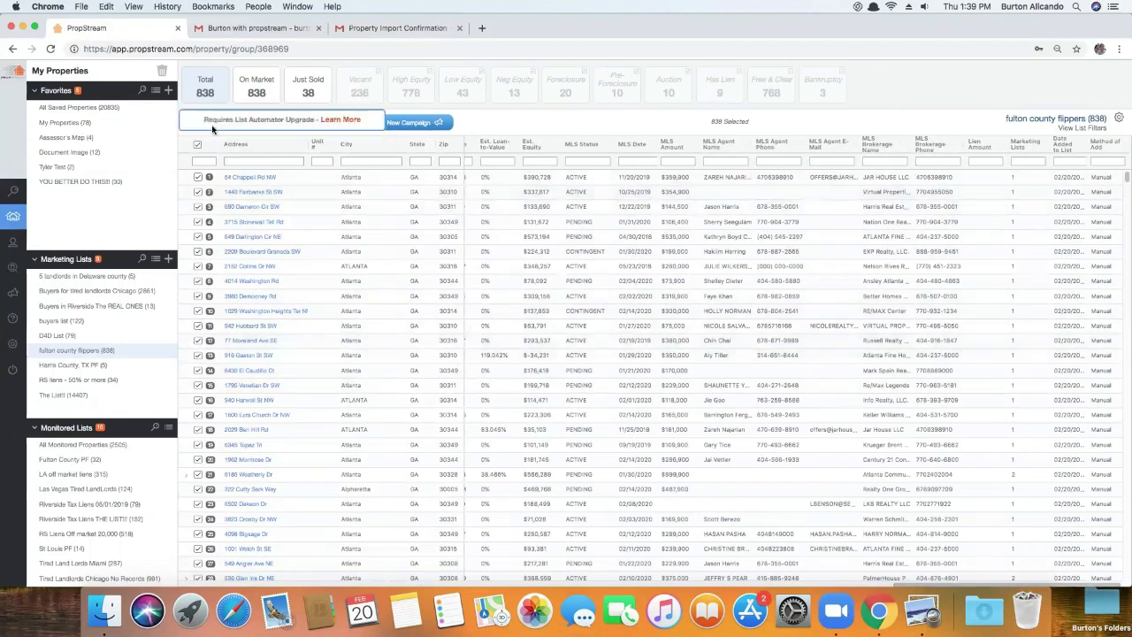
left_click(279, 123)
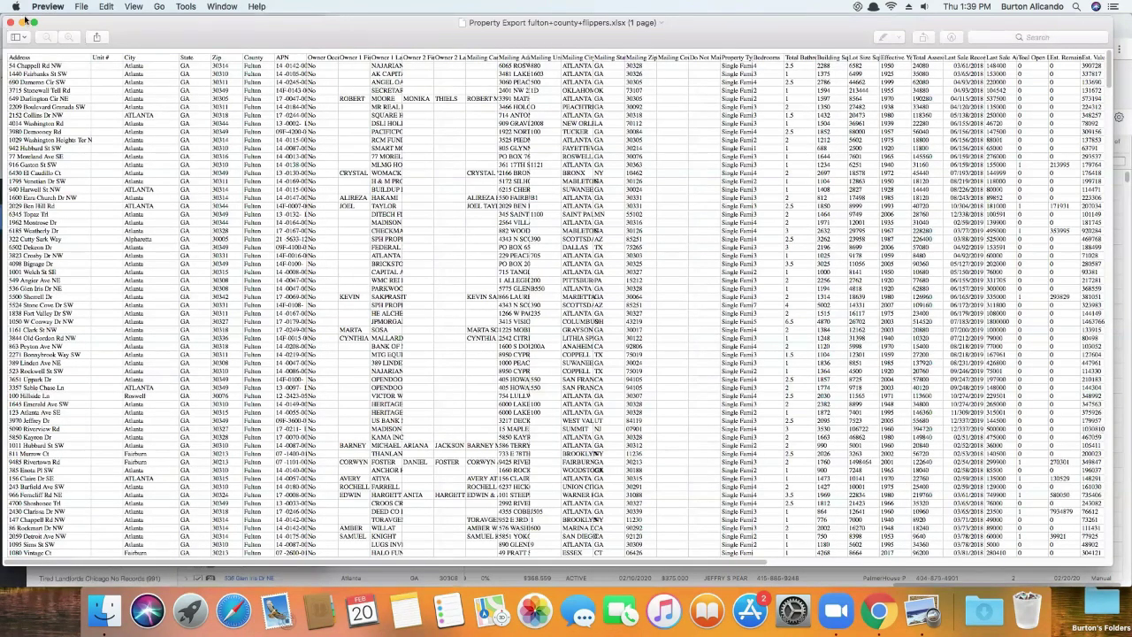
Quit Preview after checking the exported spreadsheet to return to PropStream
key("super+q")
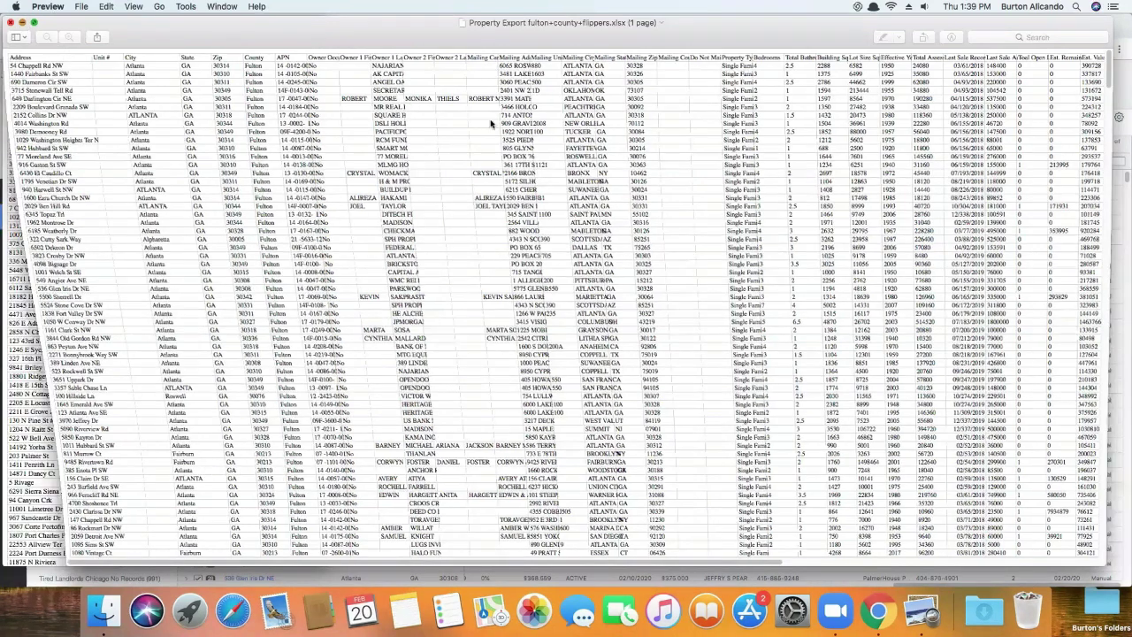
Return to the property search page and reopen Search Options with no quick list chosen
mouse_move(15, 213)
left_click(18, 191)
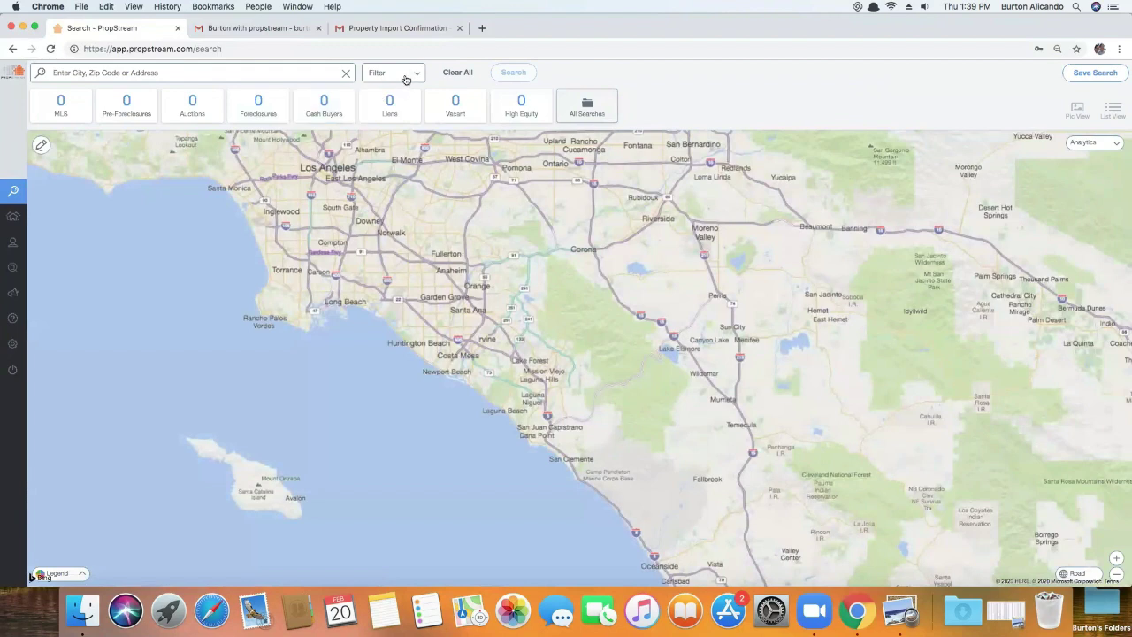
left_click(406, 80)
left_click(237, 148)
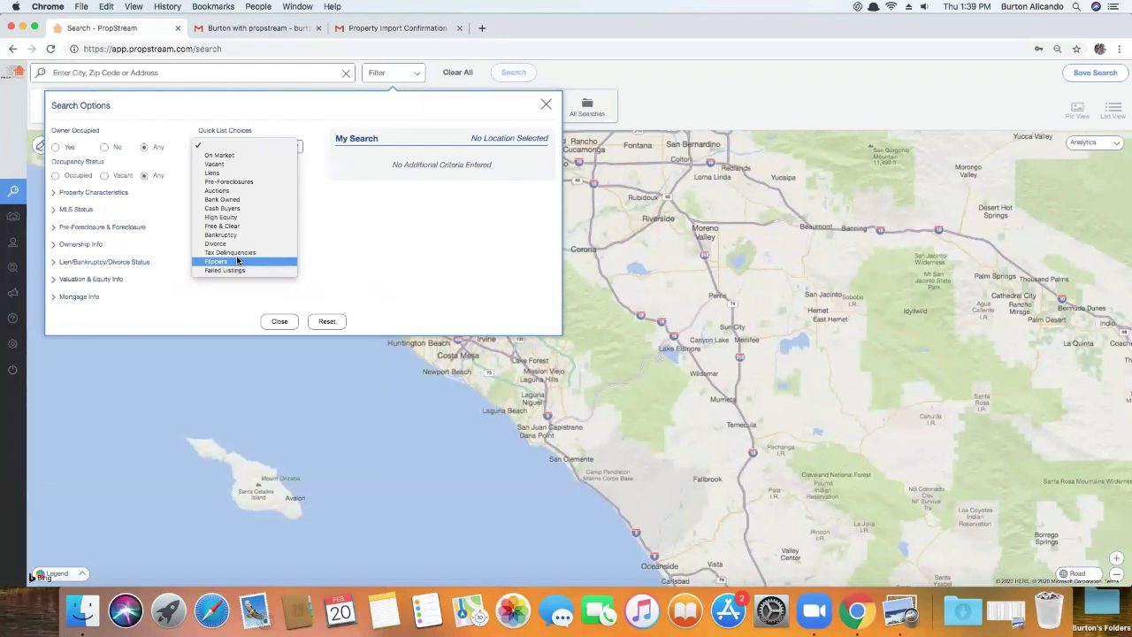
left_click(651, 111)
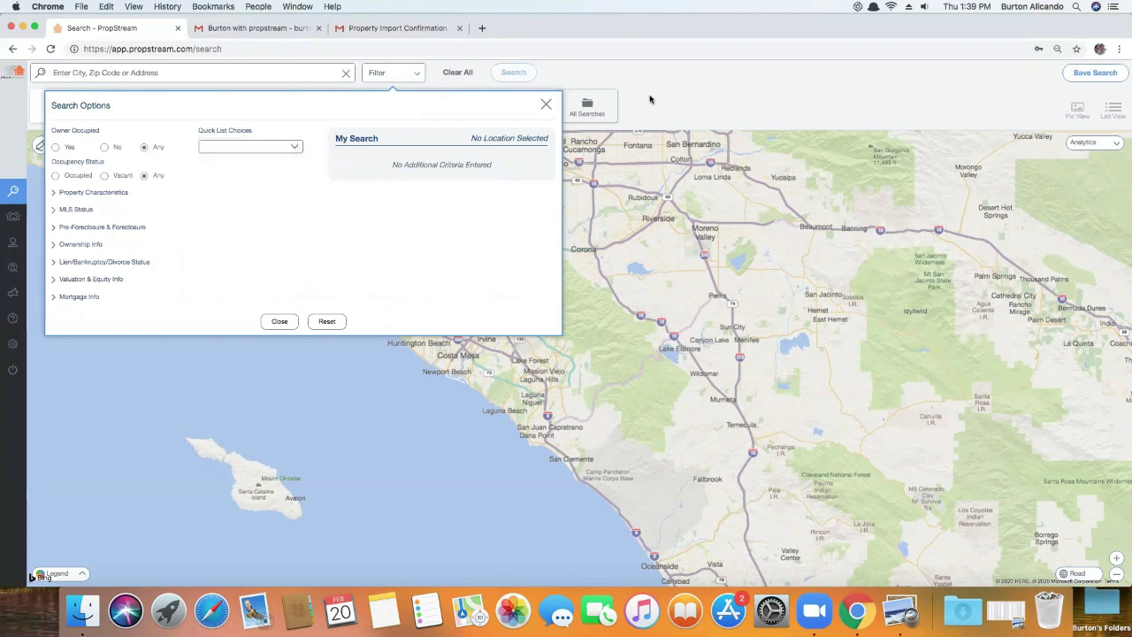
left_click(650, 99)
left_click(401, 76)
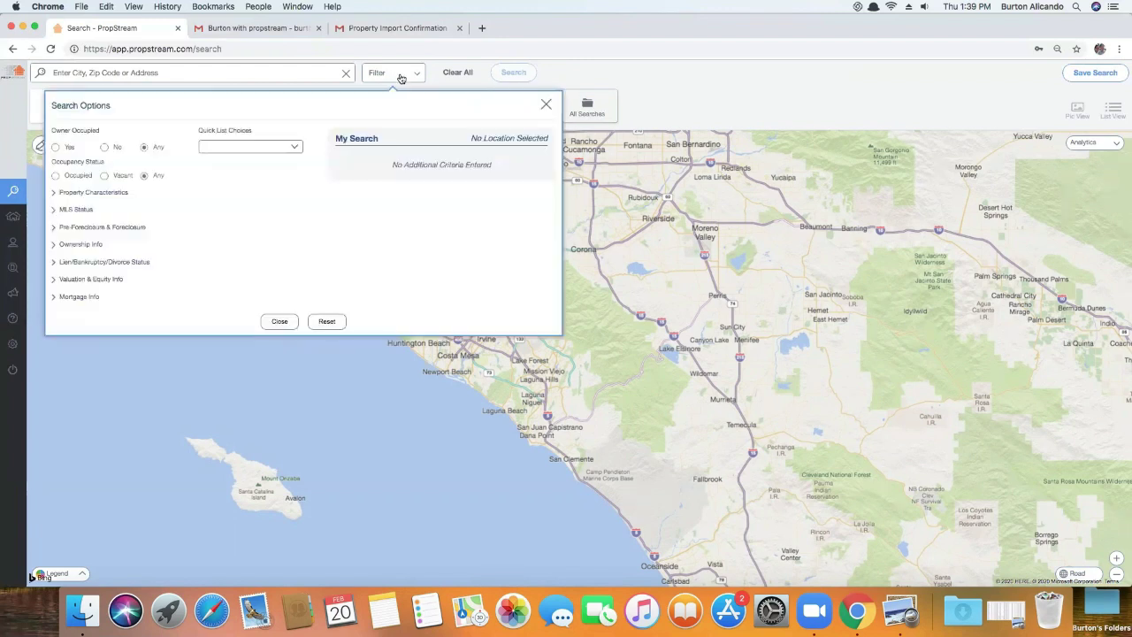